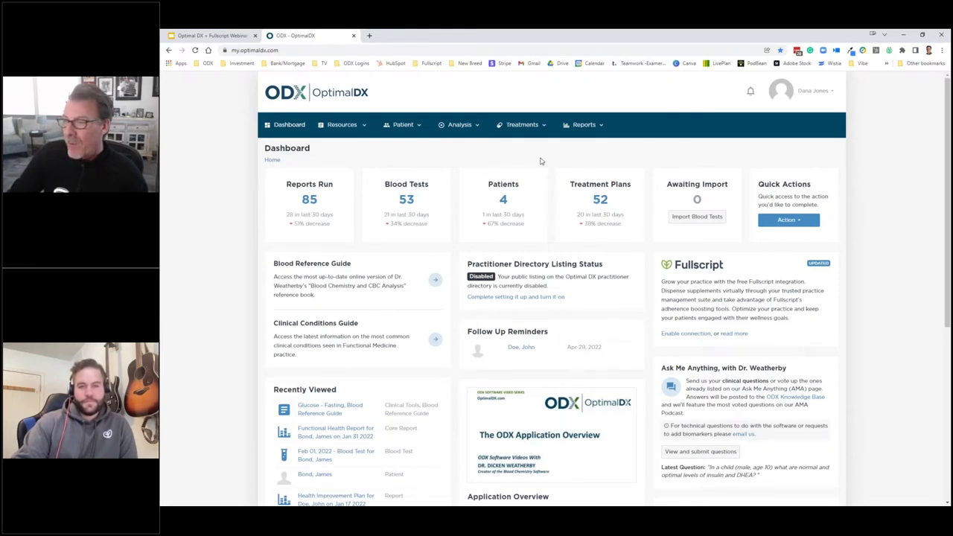
Review the user matching for the Fullscript United States connection and the available lab integrations, and return to the dashboard
left_click(692, 334)
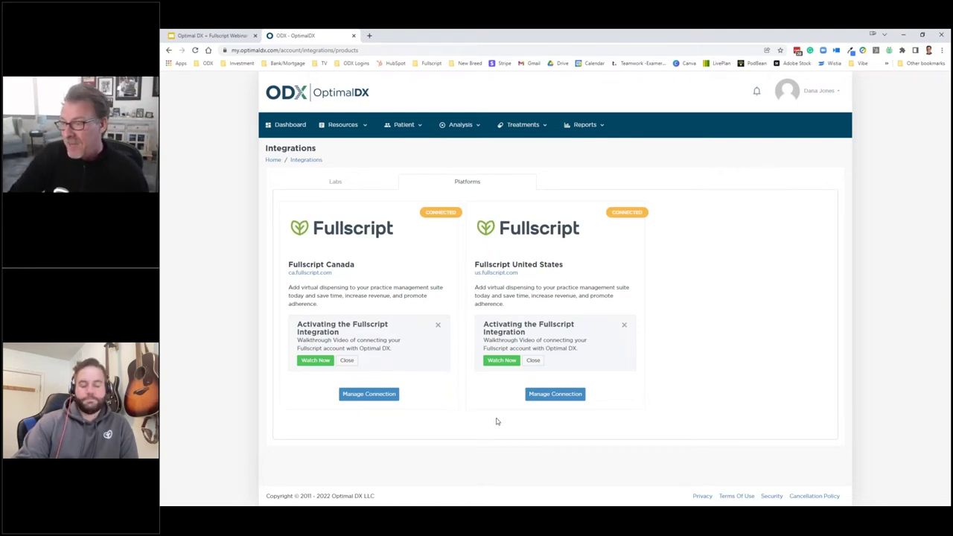
left_click(556, 396)
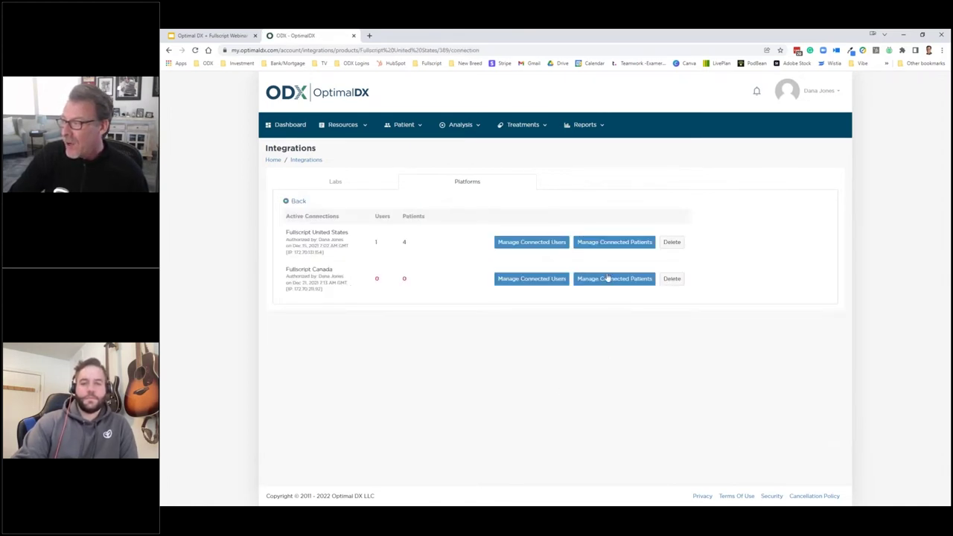
left_click(532, 242)
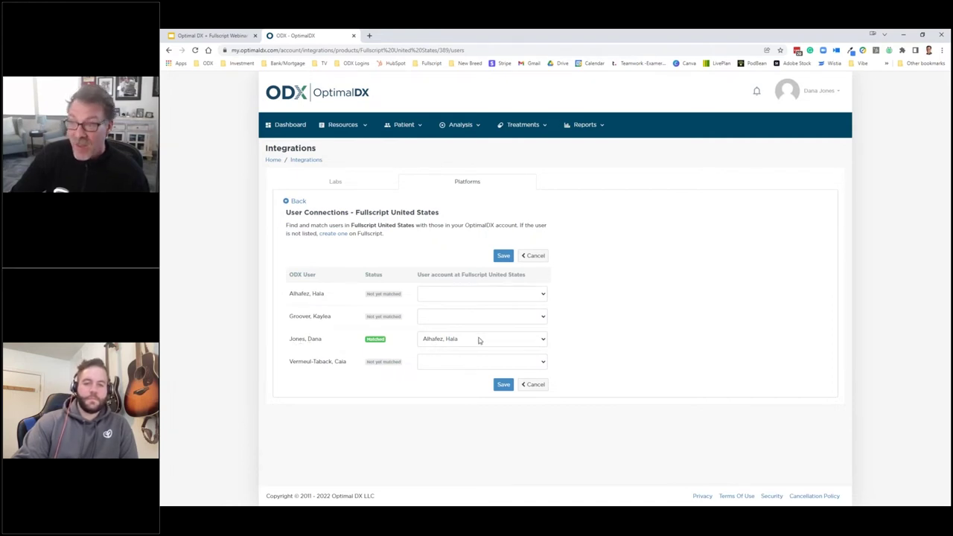
left_click(335, 183)
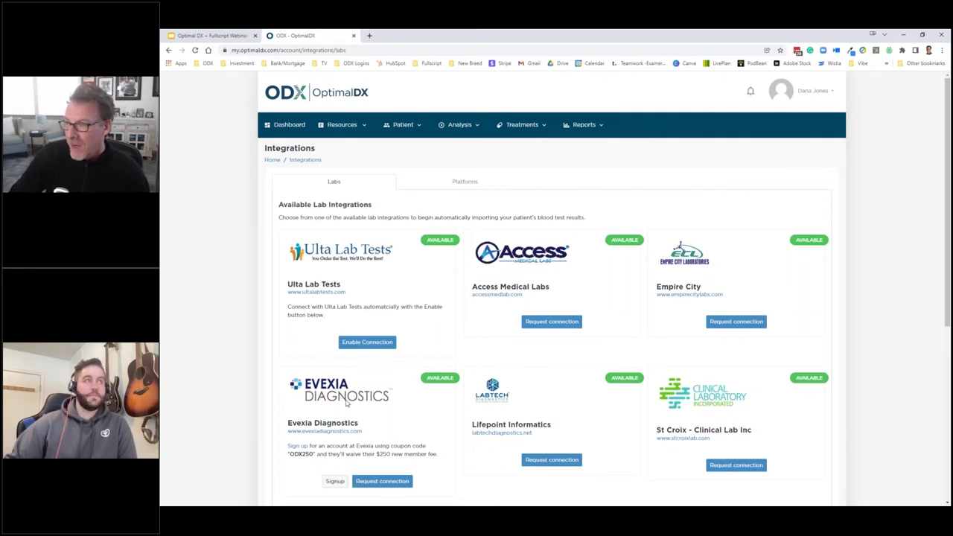
left_click(285, 125)
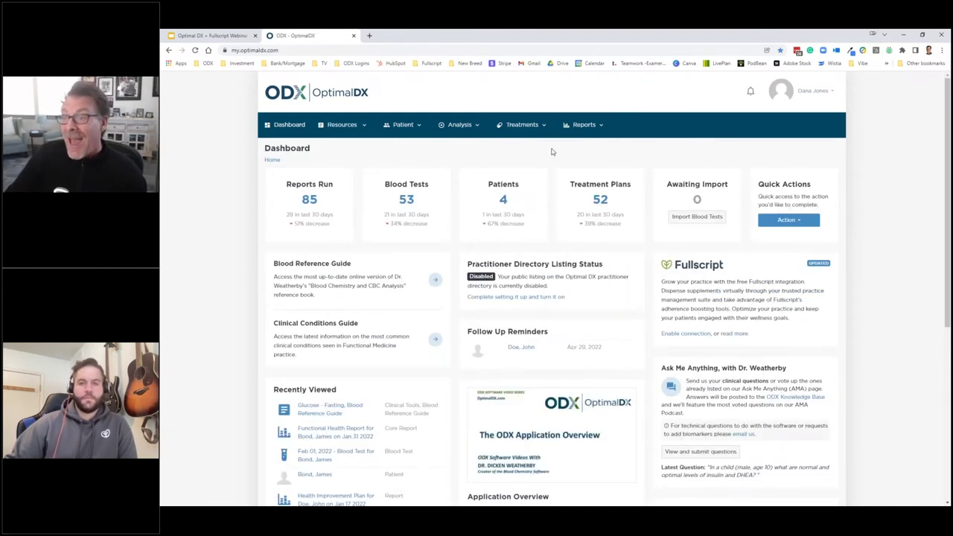
Find the patient list and open the patient dashboard of the first patient listed
left_click(403, 124)
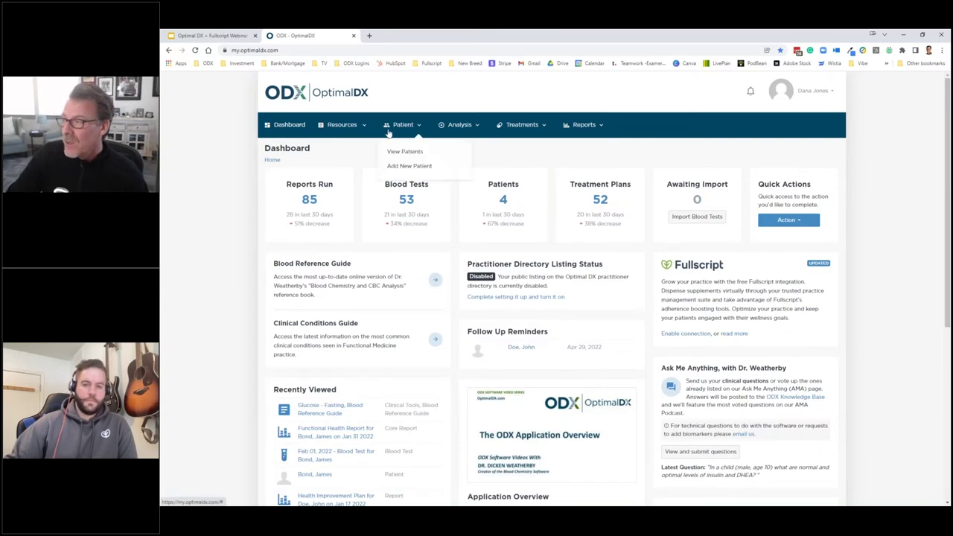
left_click(459, 124)
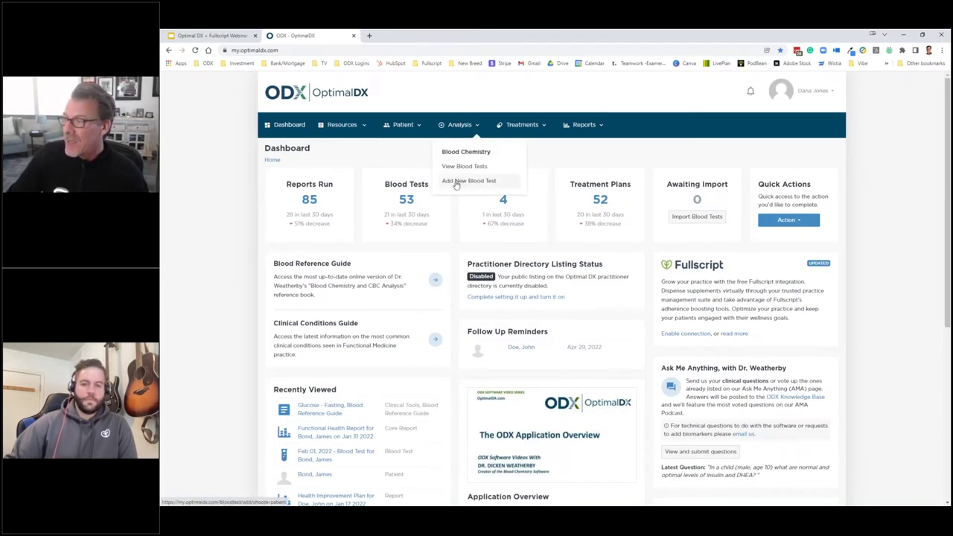
left_click(414, 125)
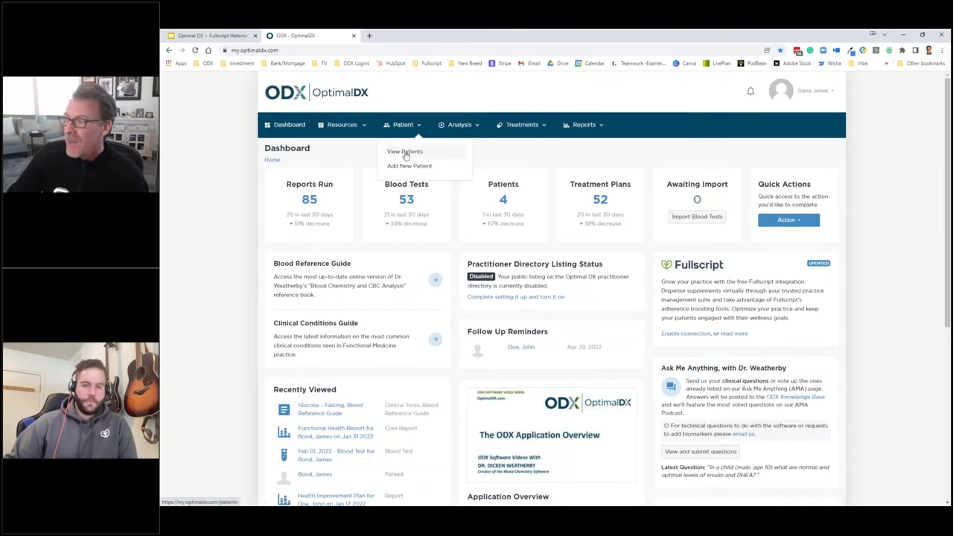
left_click(406, 152)
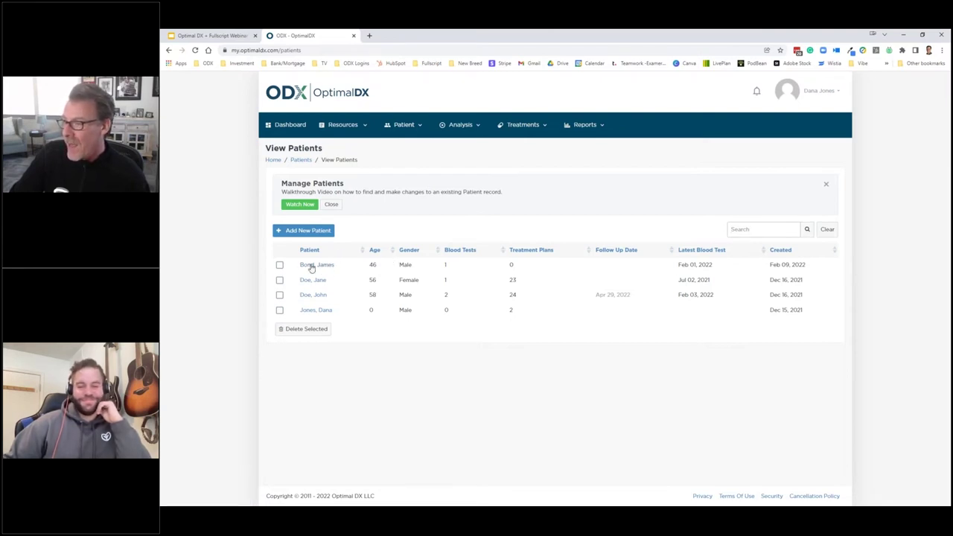
left_click(406, 125)
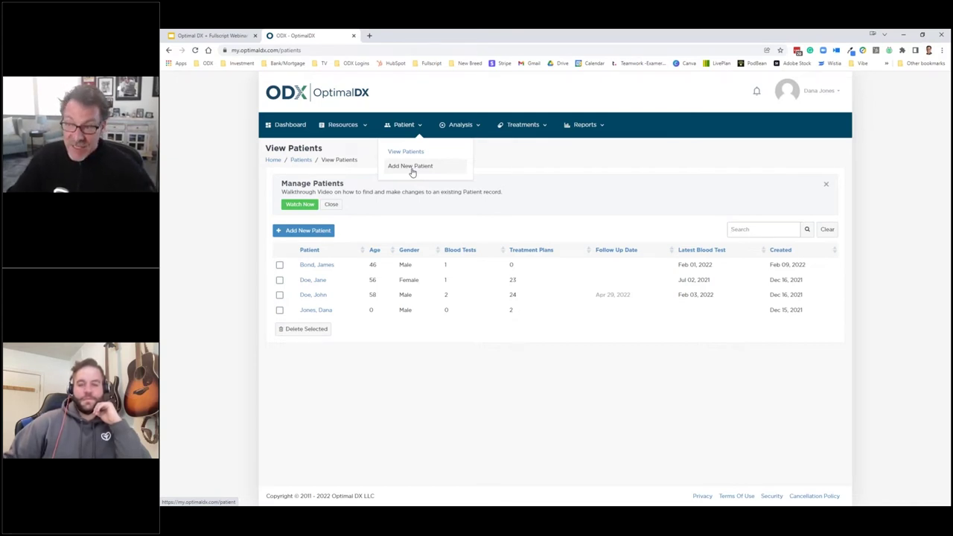
left_click(317, 266)
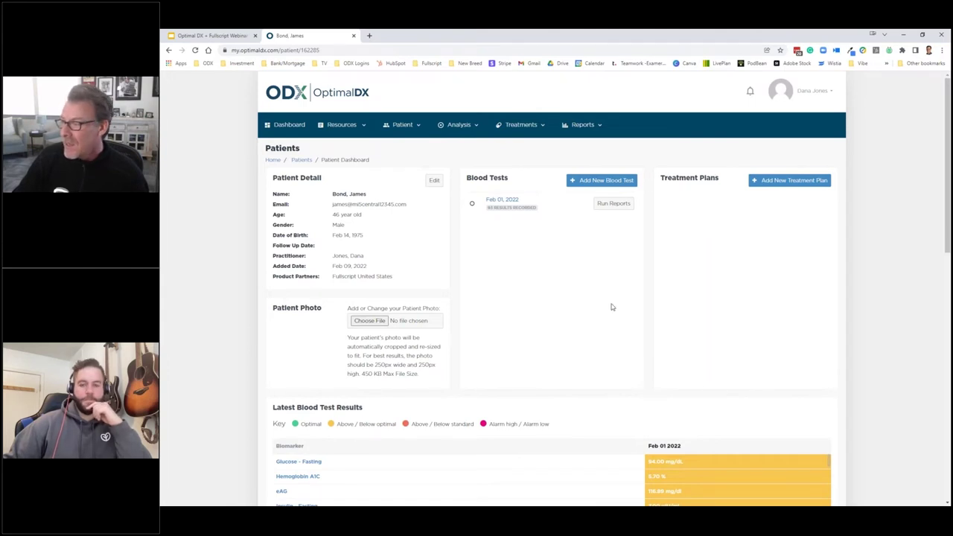
Examine the patient's latest blood test results and read the Glucose - Fasting entry in the Blood Reference Guide, returning to the patient dashboard
scroll(612, 307, "down", 5)
scroll(404, 300, "down", 1)
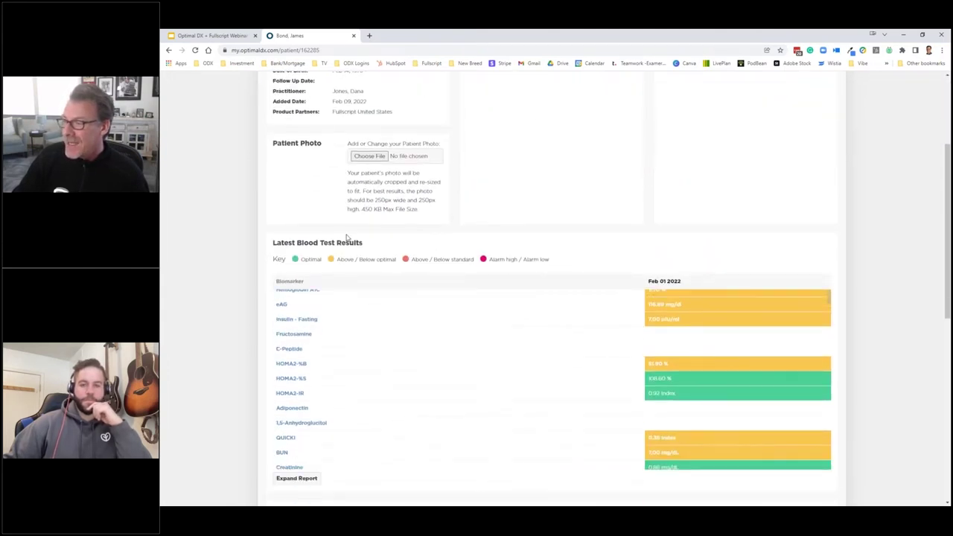
scroll(470, 329, "up", 1)
scroll(902, 283, "up", 1)
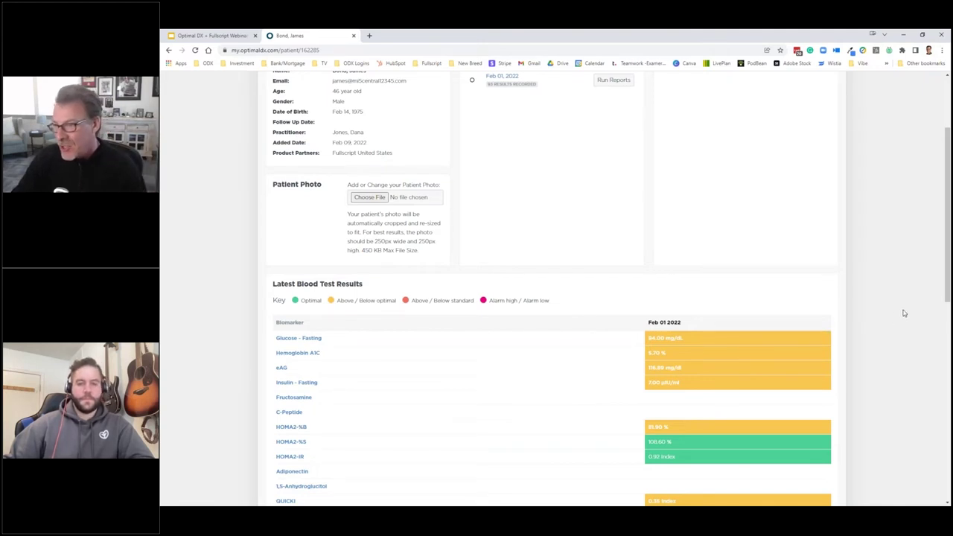
scroll(904, 314, "down", 3)
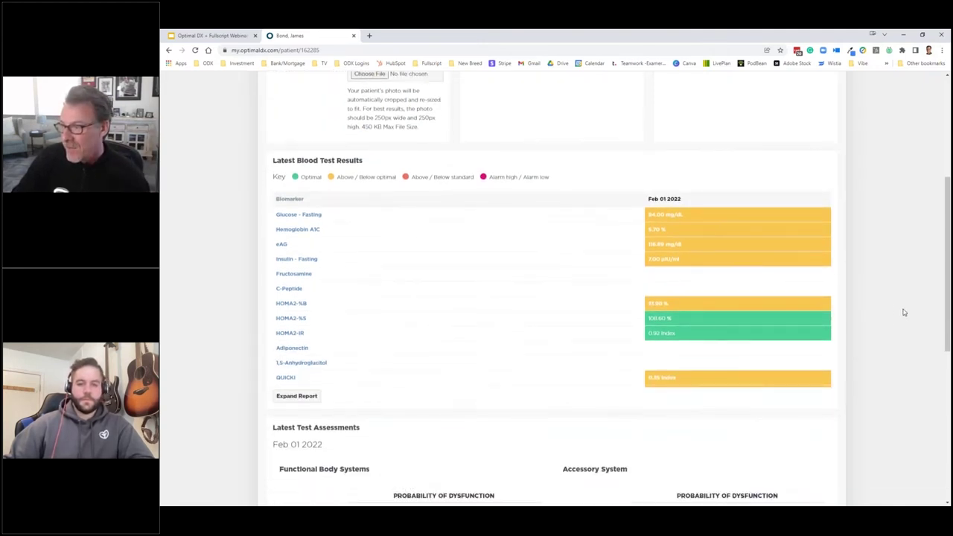
left_click(291, 215)
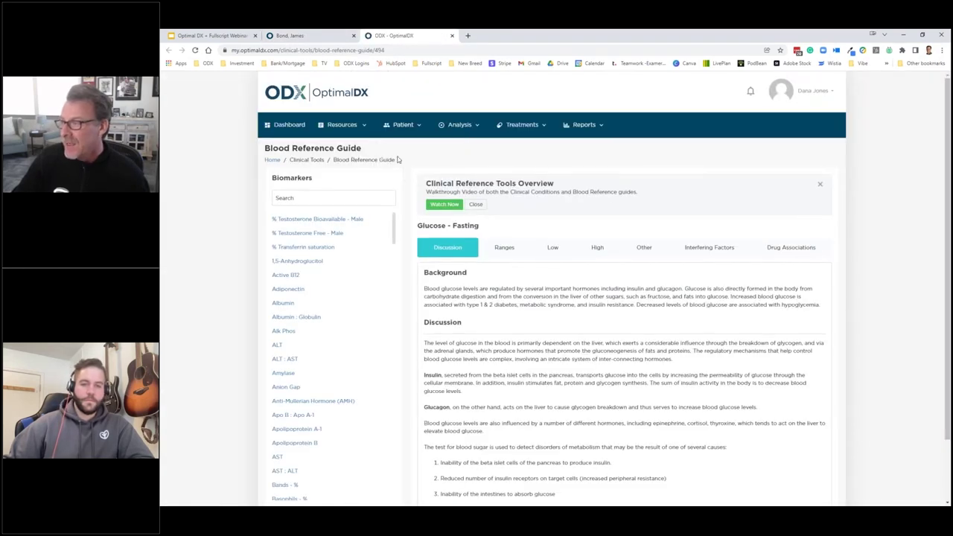
left_click(343, 125)
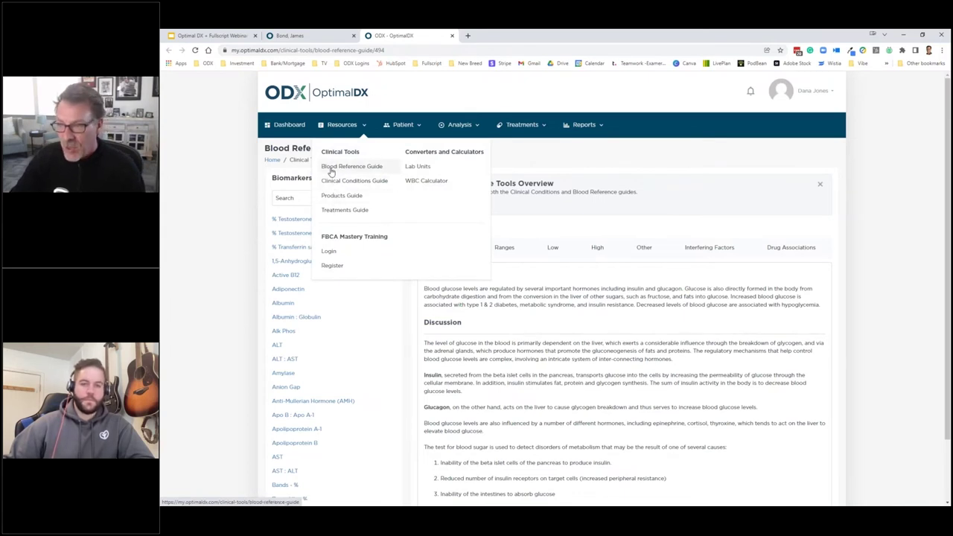
key("ctrl+shift+Tab")
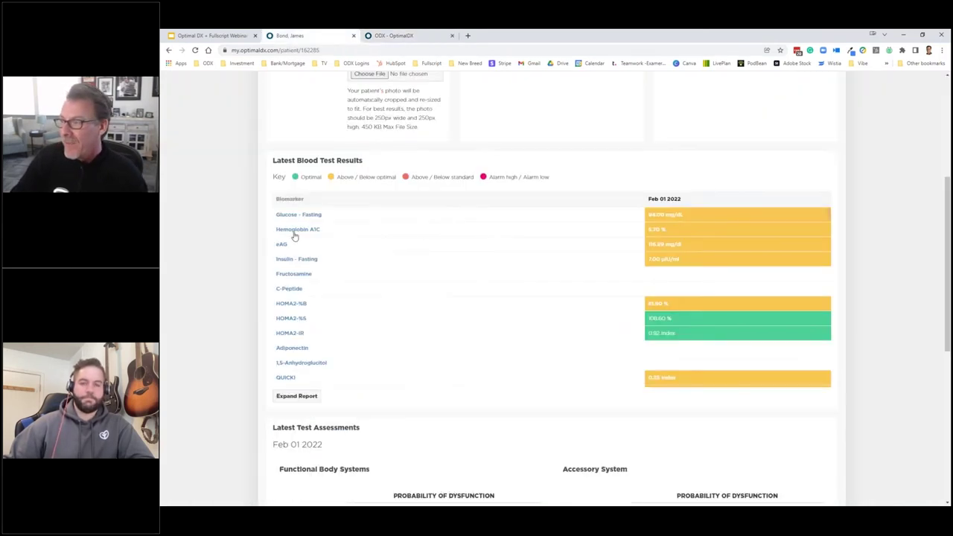
Review the patient's latest test assessments and open the Feb 01, 2022 blood test
scroll(400, 367, "down", 1)
scroll(399, 367, "down", 5)
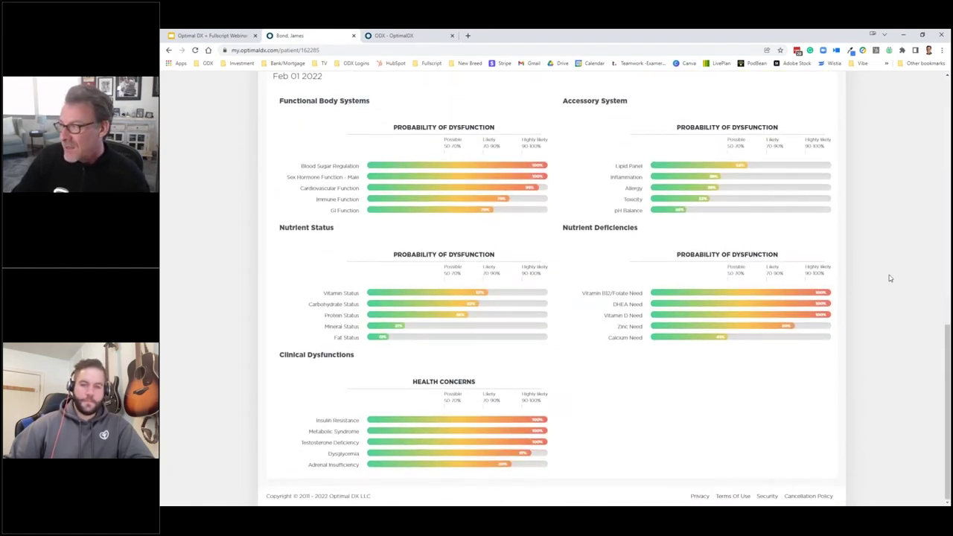
scroll(888, 278, "up", 15)
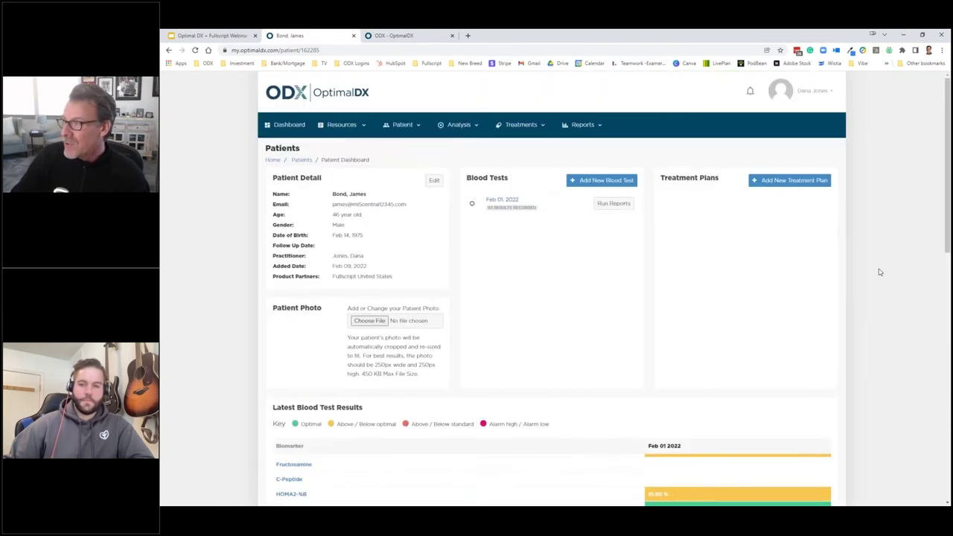
left_click(489, 201)
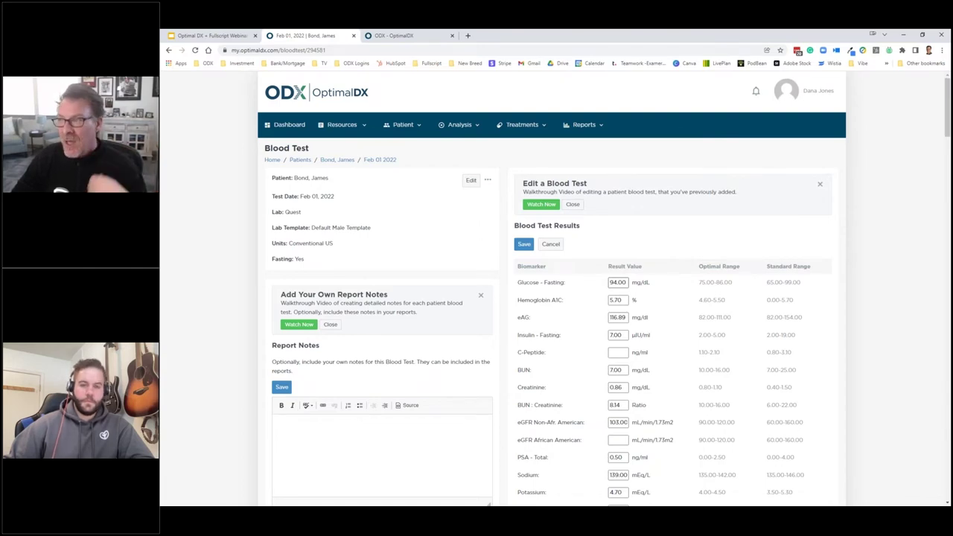
Switch to the Optimal DX + Fullscript Webinar Slides in Google Slides, show The Fullscript Platform slide full screen, and return to the blood test
left_click(213, 35)
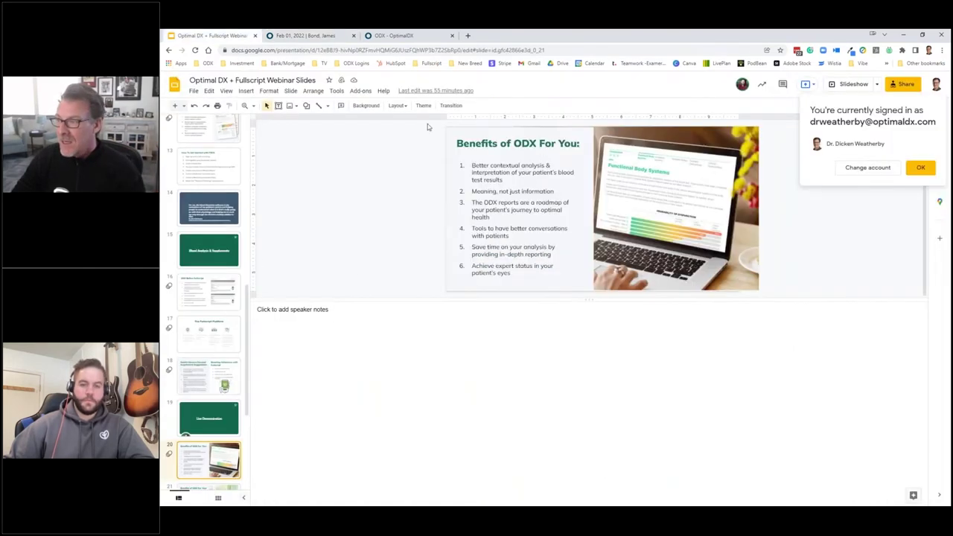
left_click(849, 84)
key("Right")
key("Right")
key("Right")
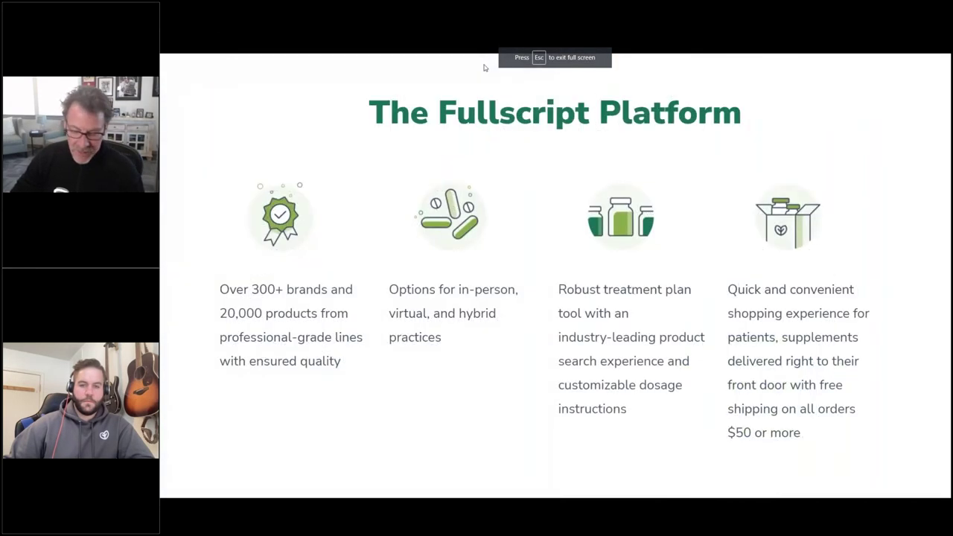
key("Escape")
left_click(316, 37)
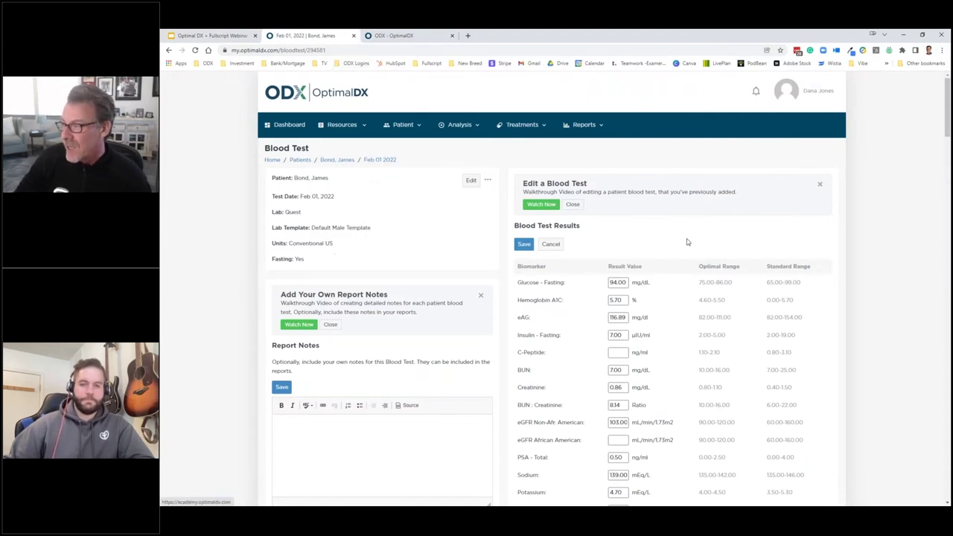
Save the blood test results and set up a Functional Health Report for the same patient's Feb 01, 2022 blood test
left_click(524, 246)
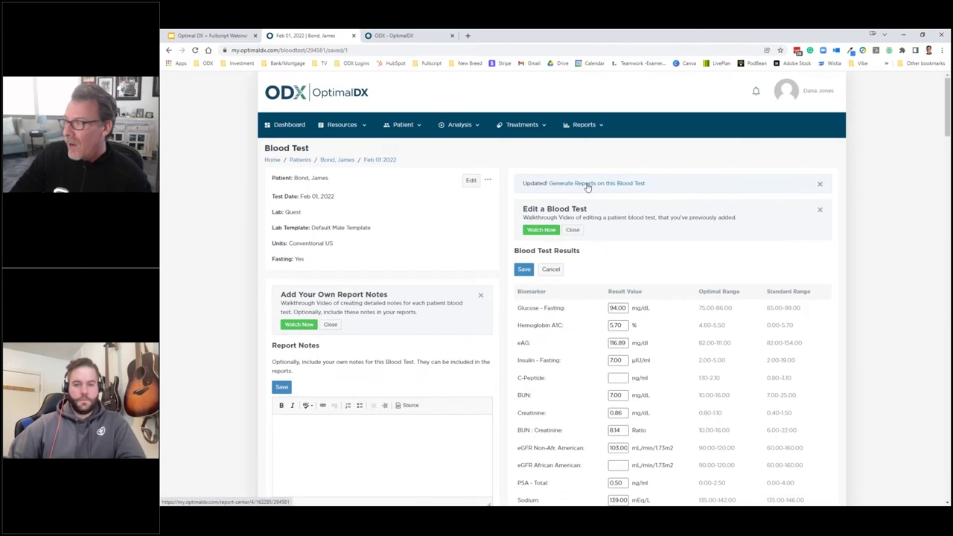
left_click(594, 125)
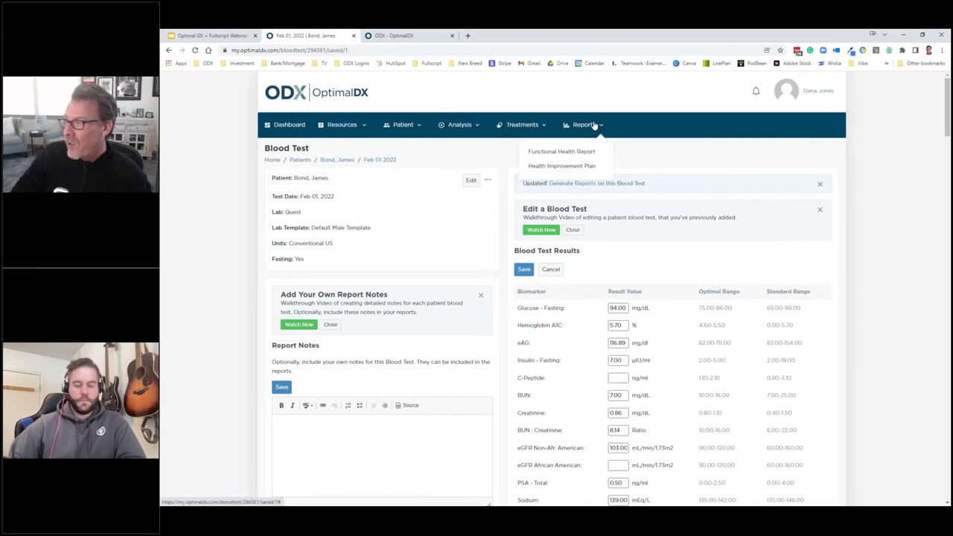
left_click(575, 156)
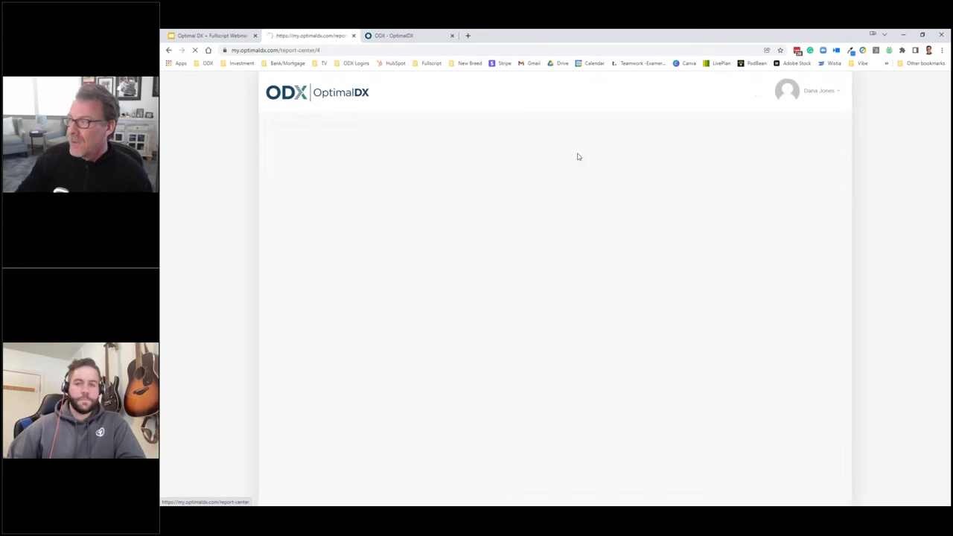
left_click(396, 231)
left_click(396, 247)
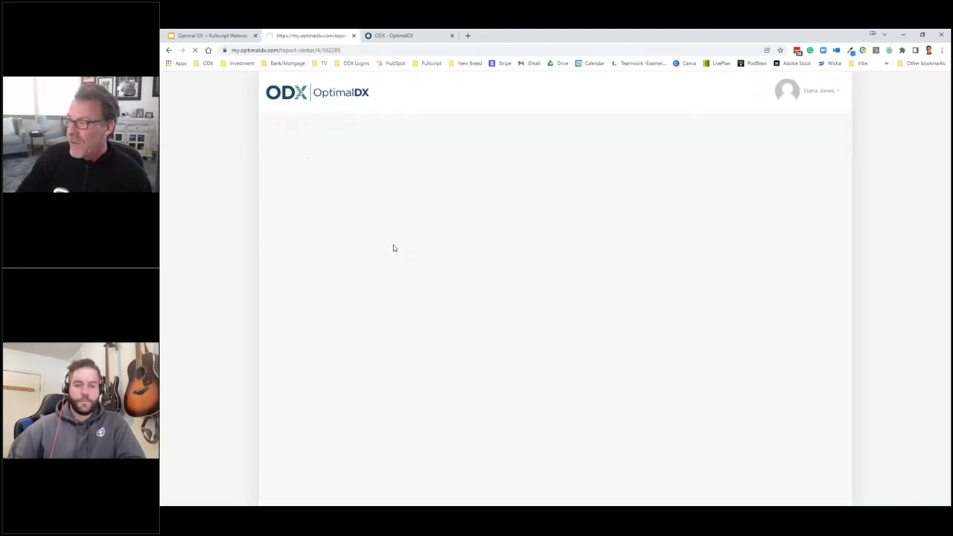
left_click(394, 251)
left_click(395, 268)
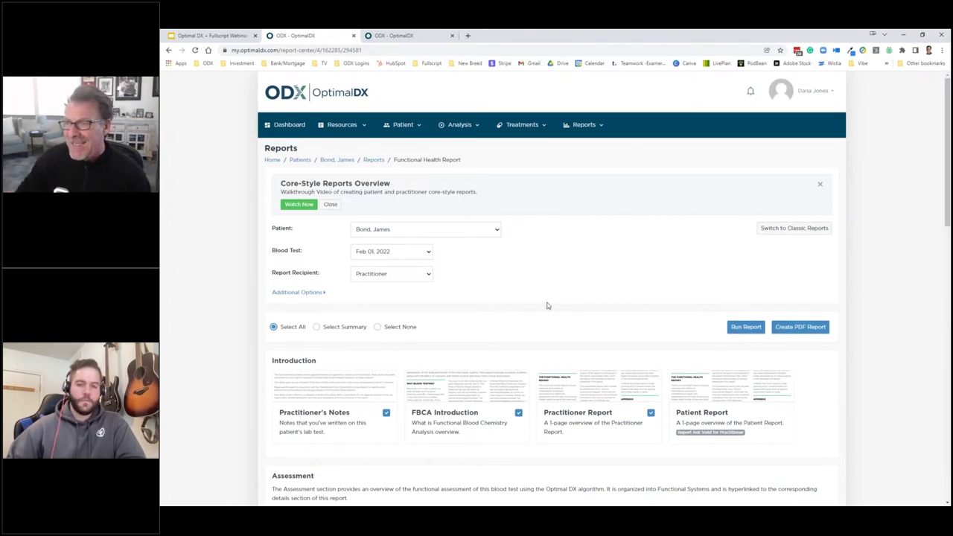
Review the Introduction, Assessment and Analytics sections offered, and run the practitioner report with all sections selected
scroll(548, 306, "down", 2)
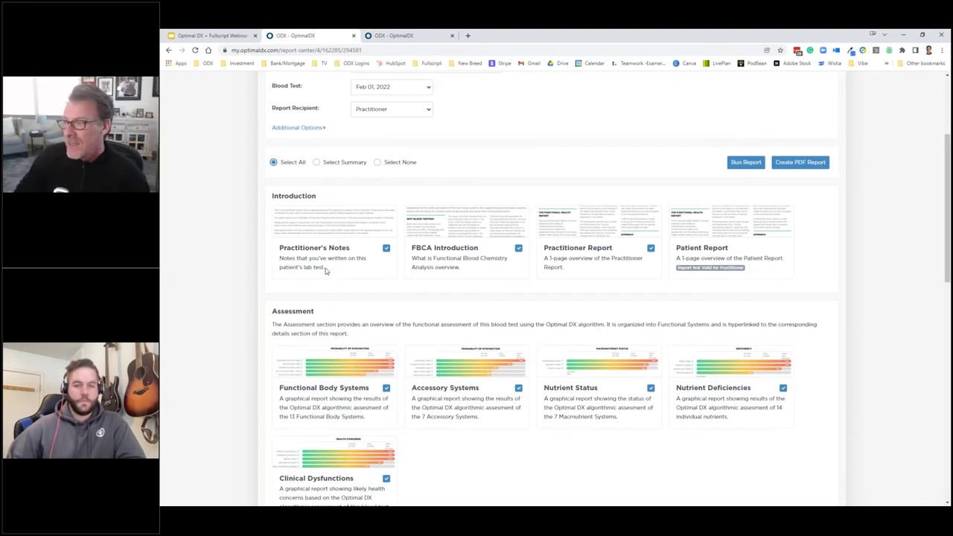
scroll(325, 272, "down", 3)
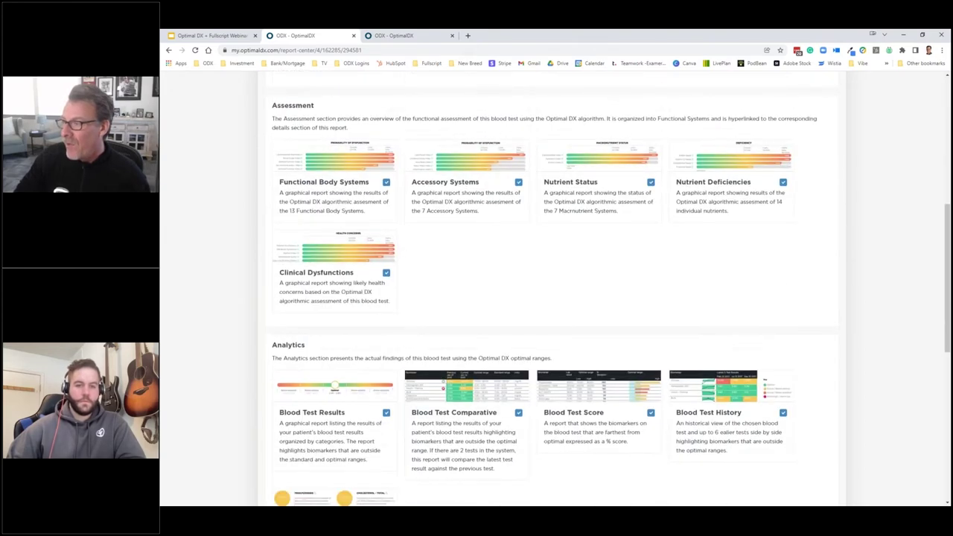
scroll(325, 271, "up", 3)
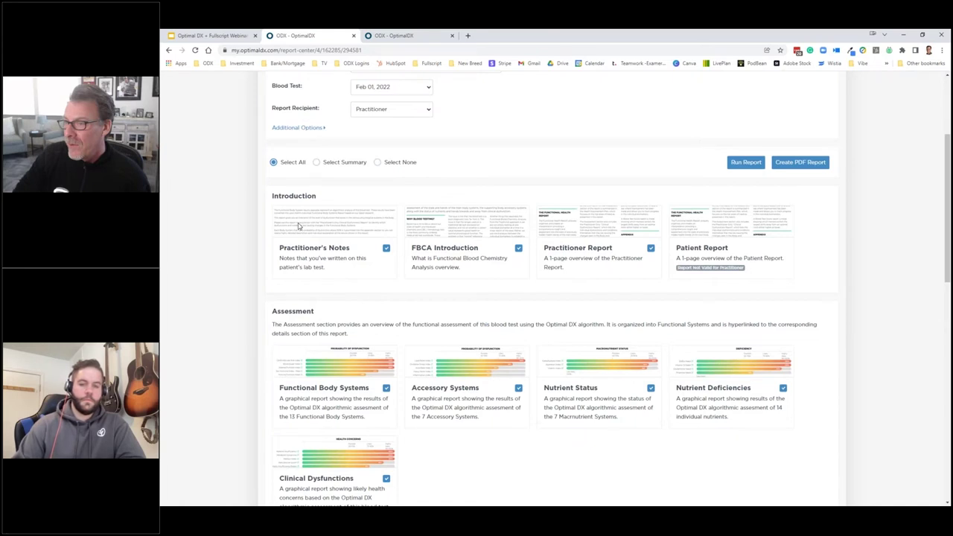
left_click(747, 163)
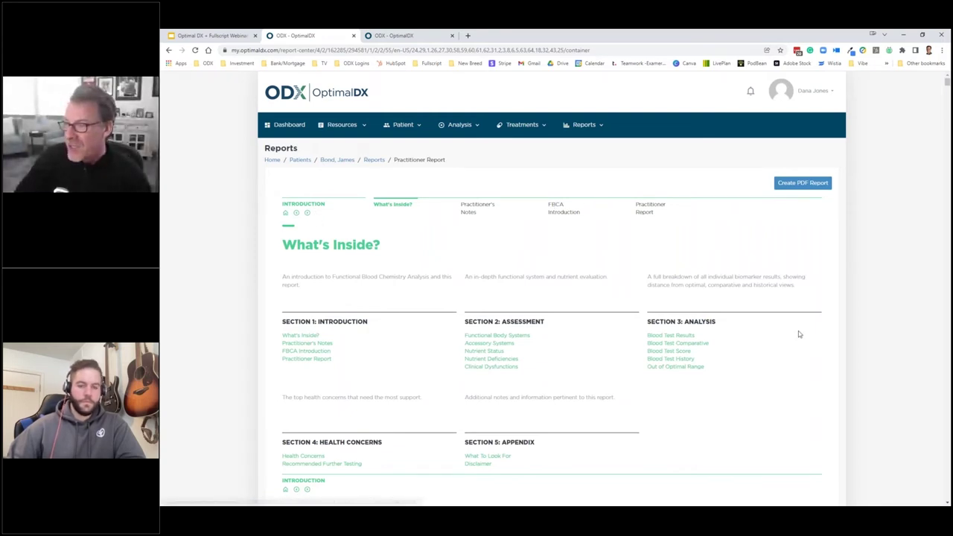
Review the report's What's Inside overview, Practitioner's Notes and FBCA Introduction
scroll(799, 330, "down", 1)
scroll(500, 206, "down", 2)
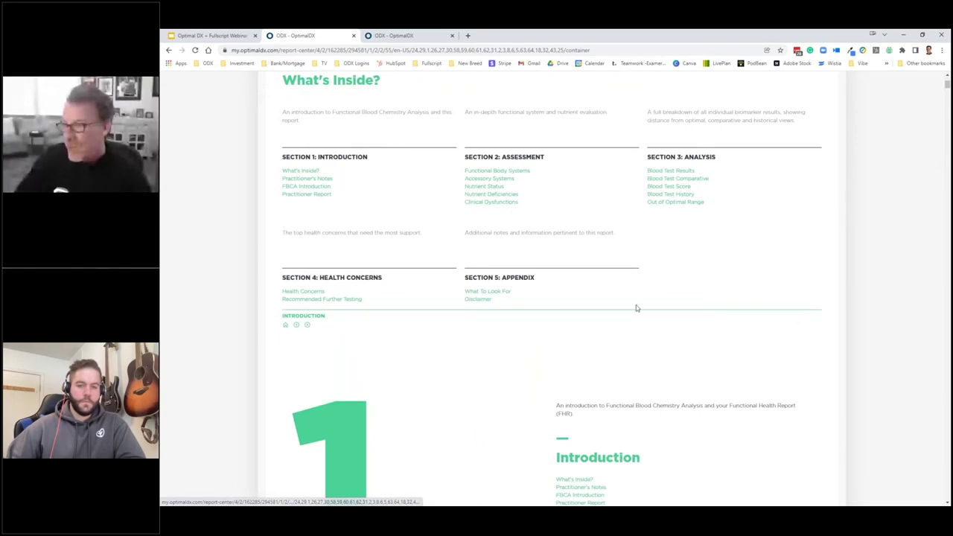
scroll(698, 273, "up", 3)
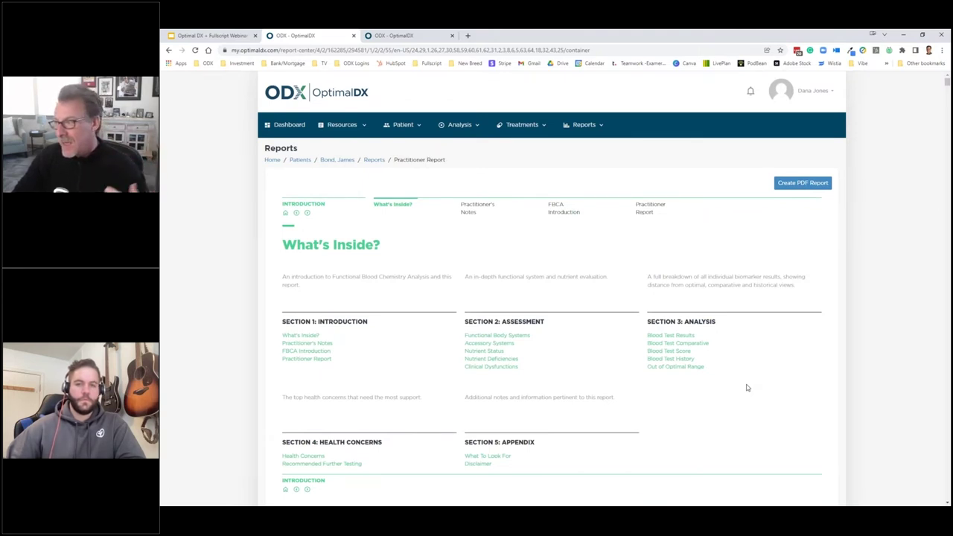
scroll(748, 388, "down", 1)
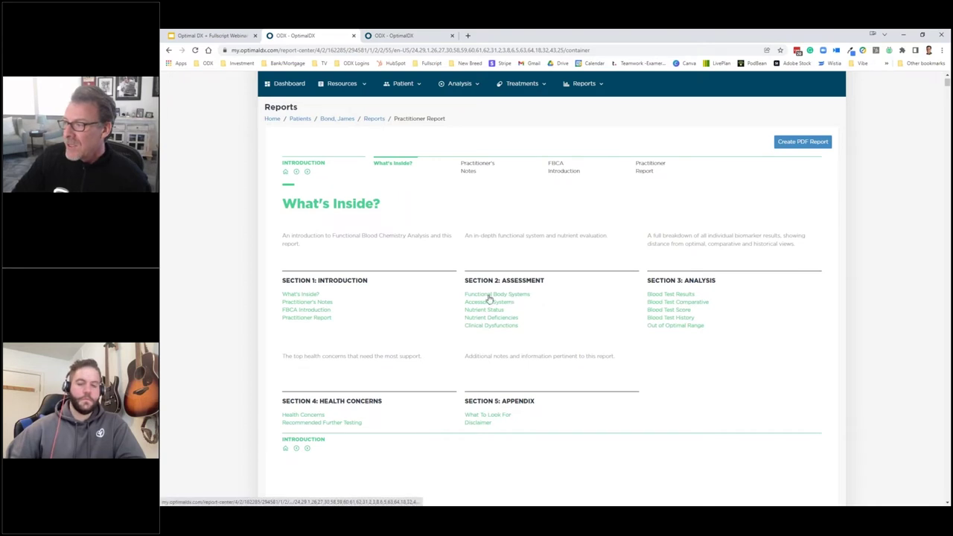
left_click(297, 304)
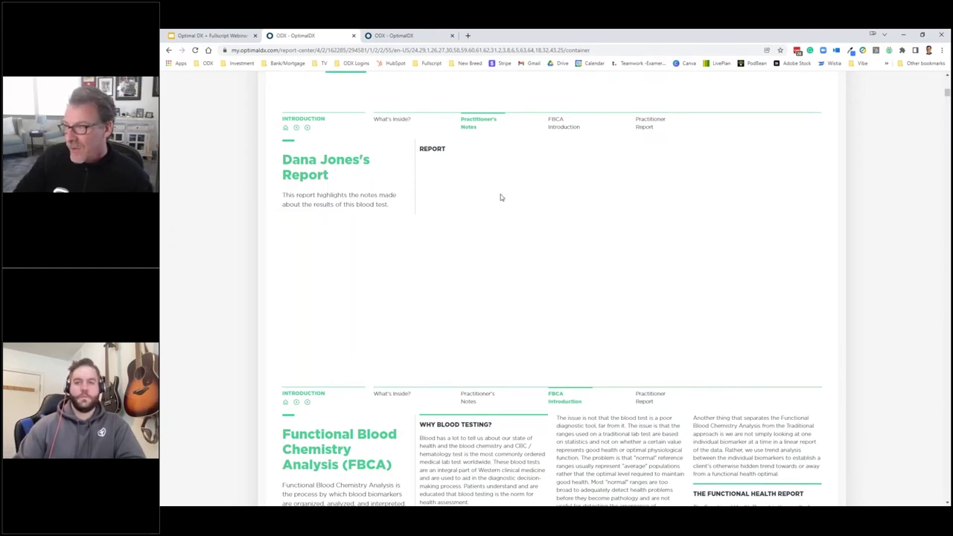
scroll(481, 292, "down", 2)
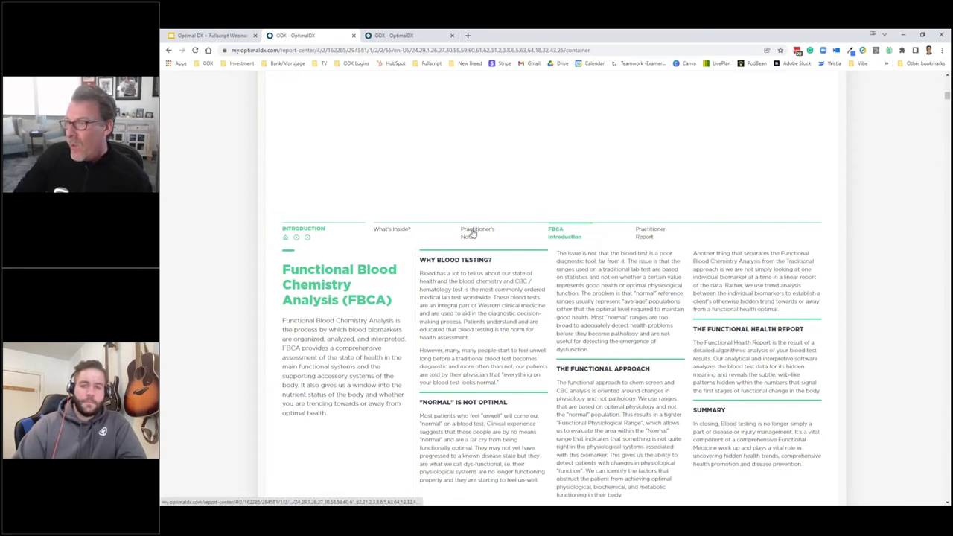
left_click(473, 233)
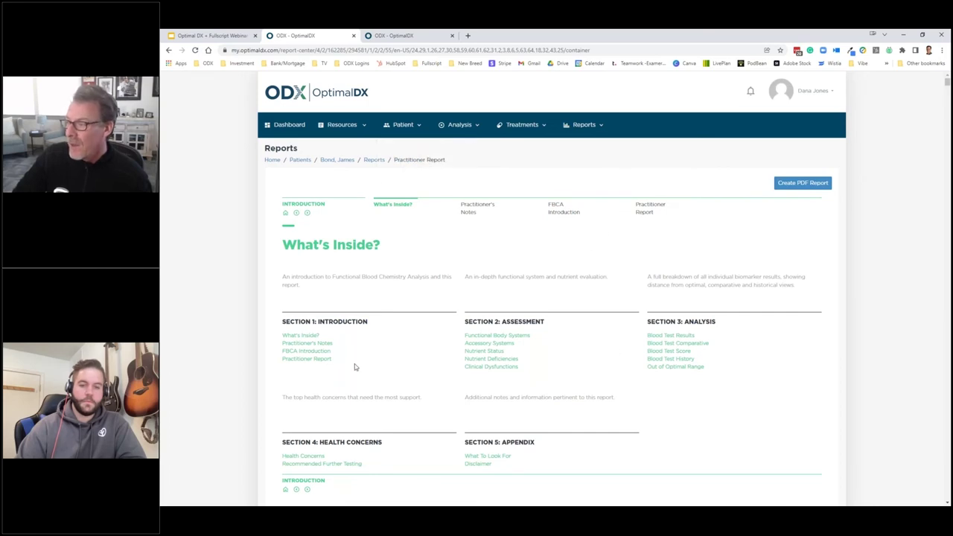
left_click(294, 352)
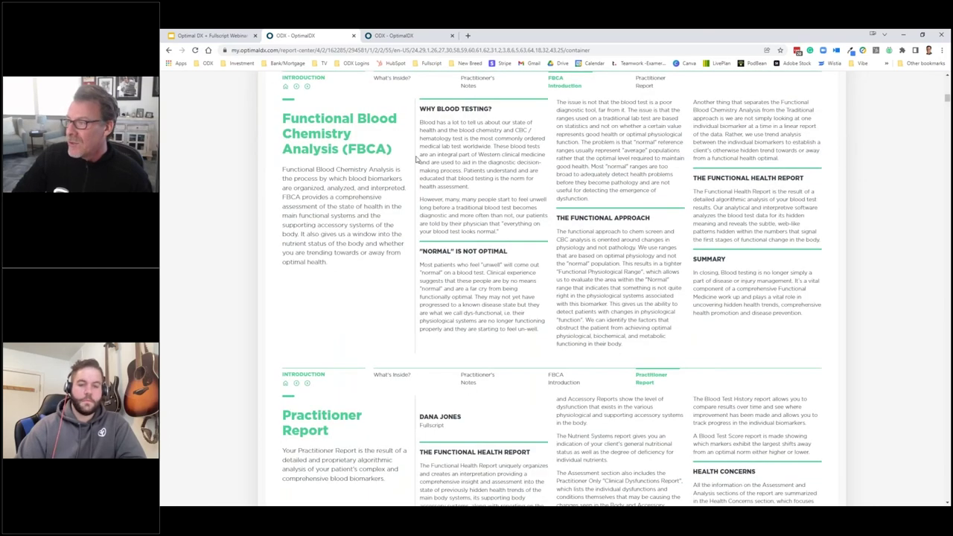
scroll(380, 233, "down", 6)
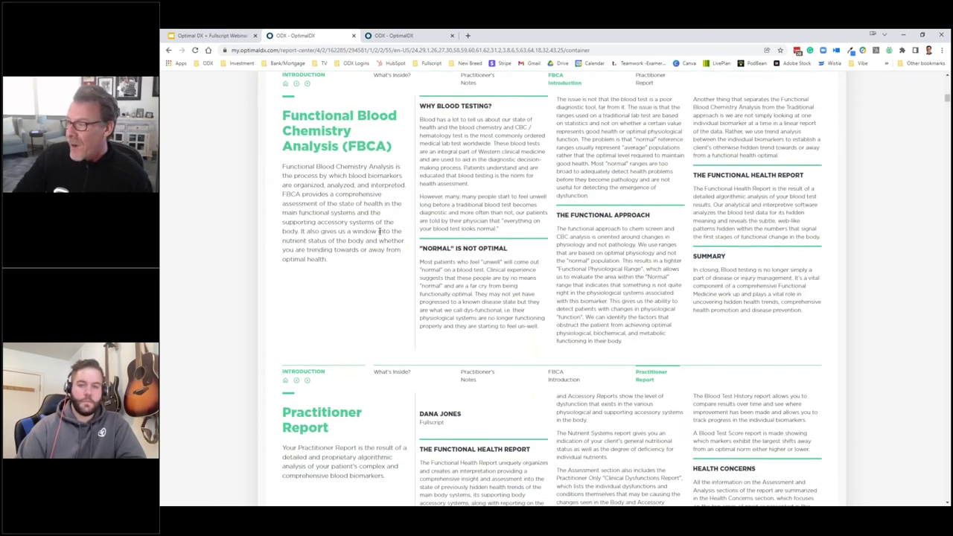
Examine the Functional Body Systems chart and the Blood Sugar Regulation details, highlighting the biomarkers given as its rationale
scroll(386, 263, "down", 2)
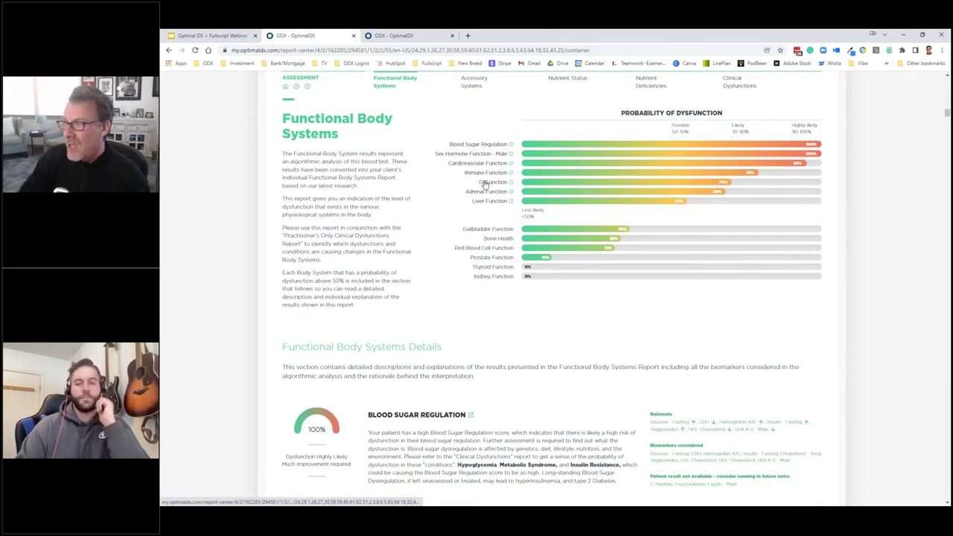
left_click(491, 146)
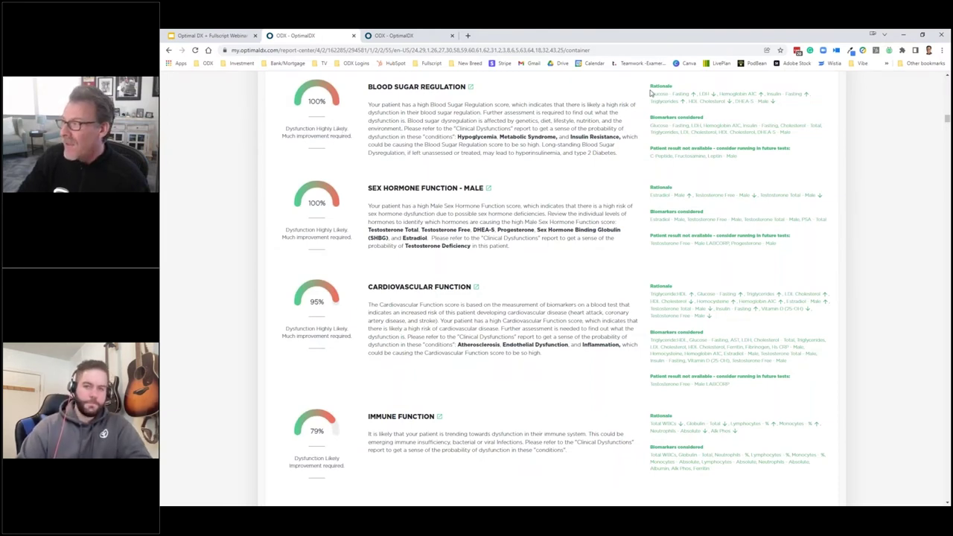
left_click_drag(652, 95, 789, 103)
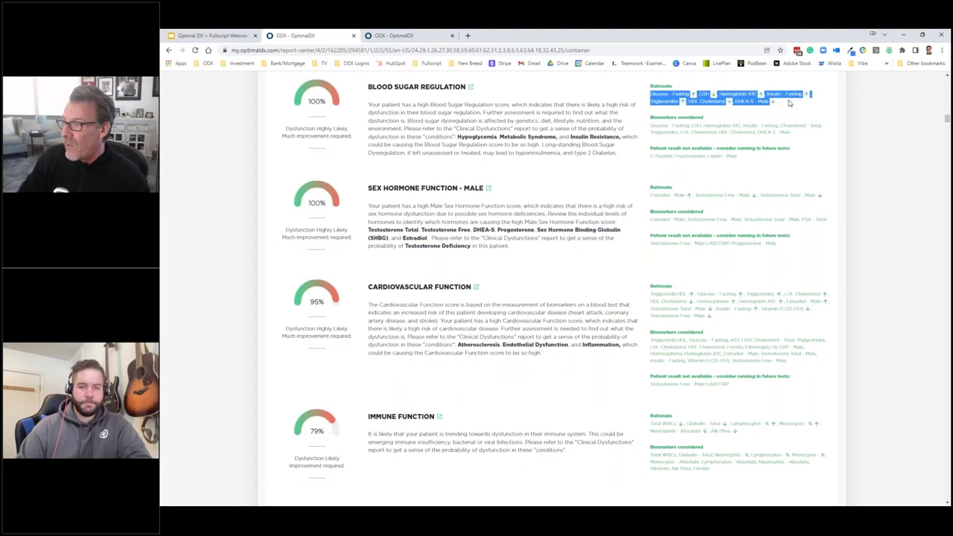
left_click(616, 93)
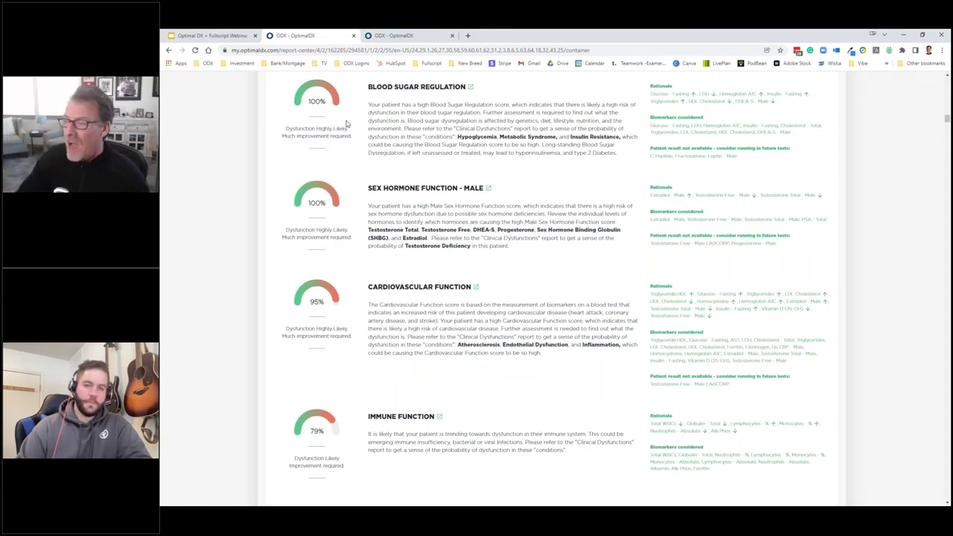
scroll(486, 237, "up", 5)
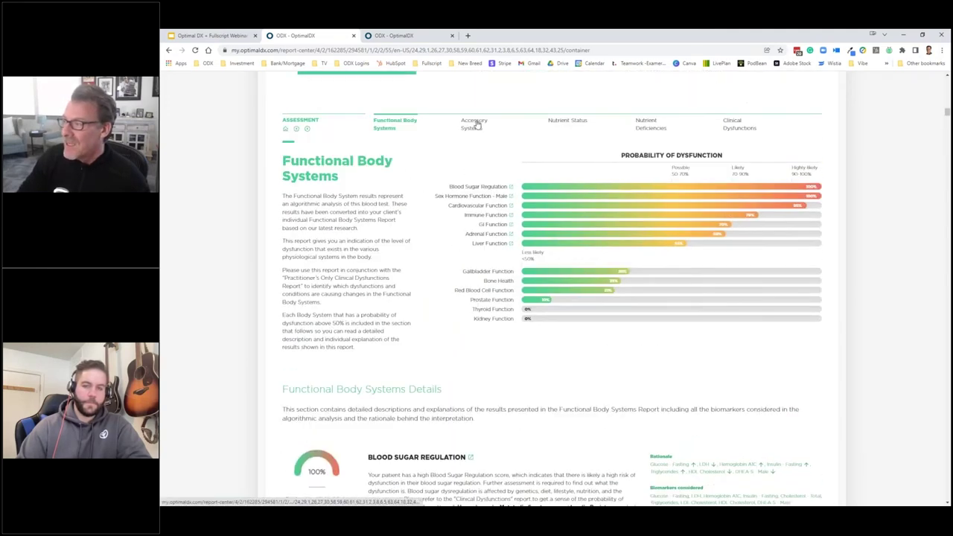
Examine the Accessory Systems, Nutrient Status, Nutrient Deficiencies and Clinical Dysfunctions reports in the Assessment section
left_click(477, 123)
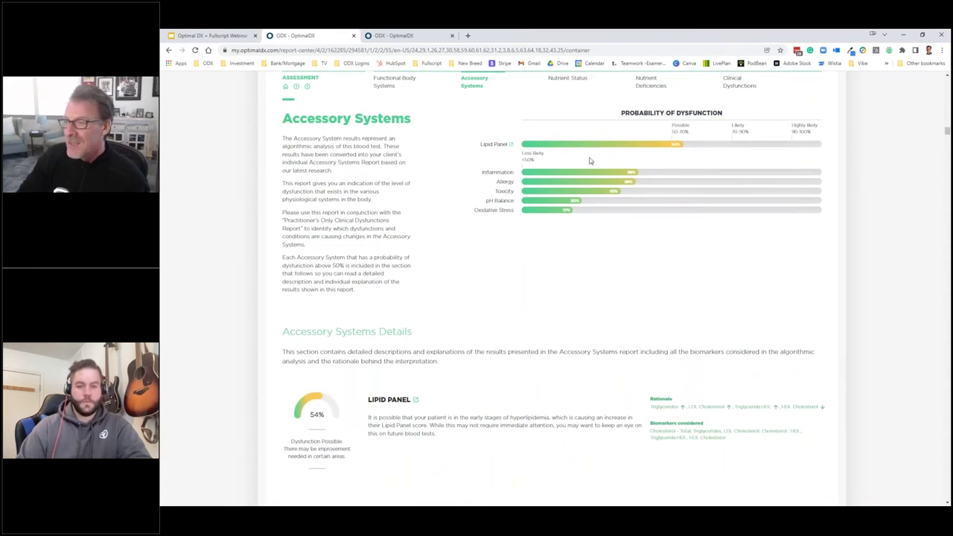
scroll(490, 153, "down", 5)
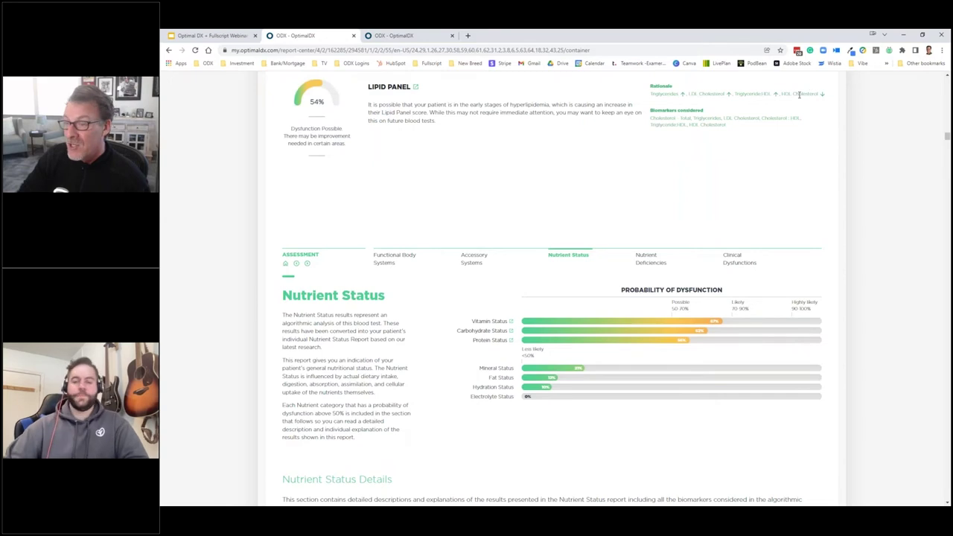
scroll(445, 304, "down", 2)
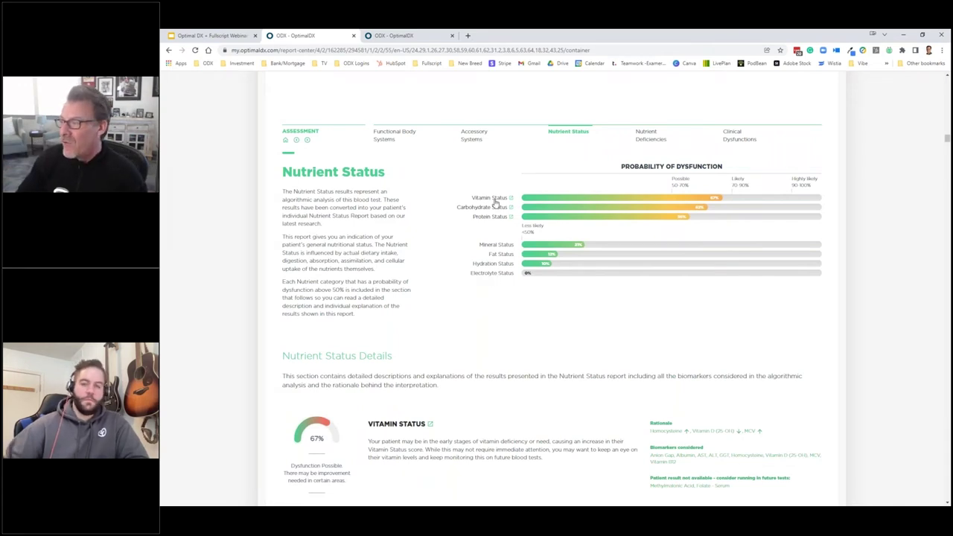
scroll(499, 201, "down", 5)
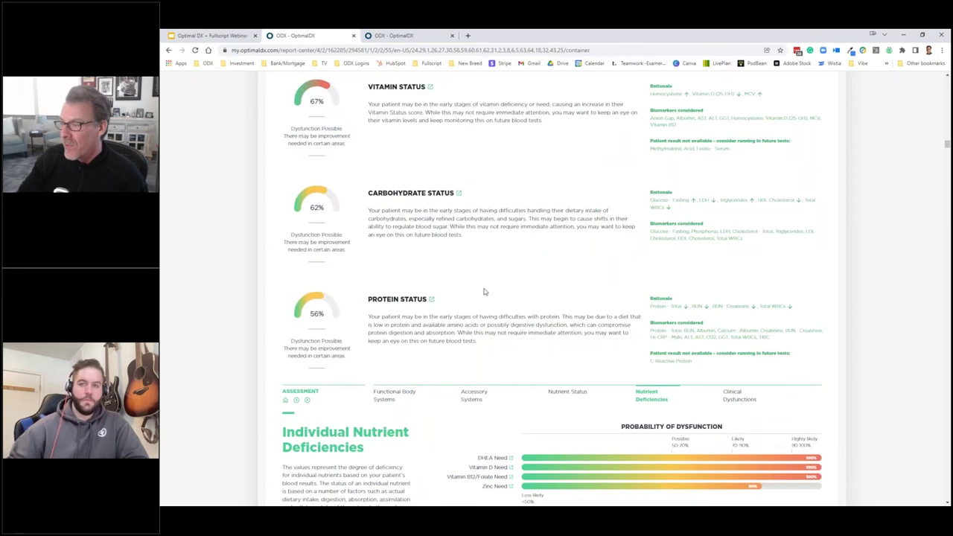
scroll(490, 286, "down", 3)
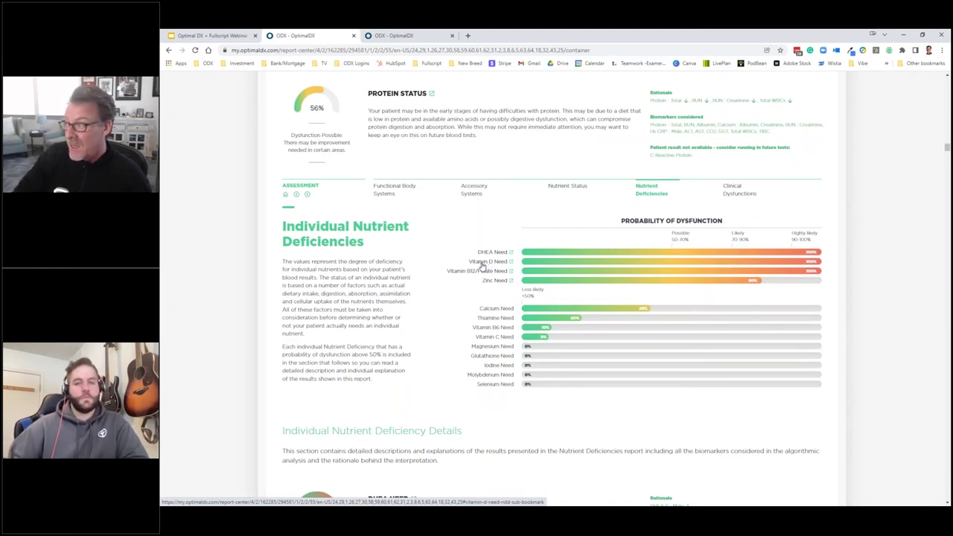
left_click(734, 192)
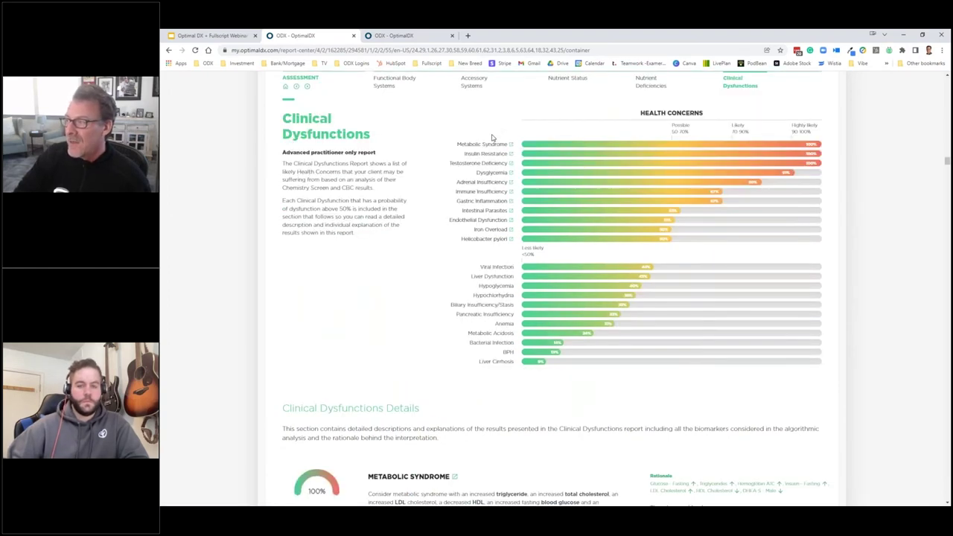
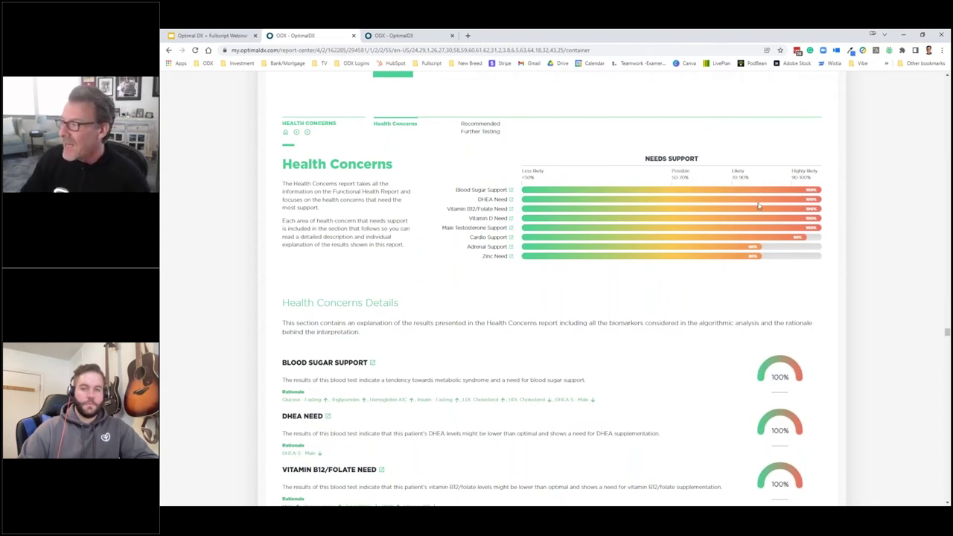
View the Vitamin B12/Folate Need details in the Health Concerns report and return to the report's opening page
left_click(501, 210)
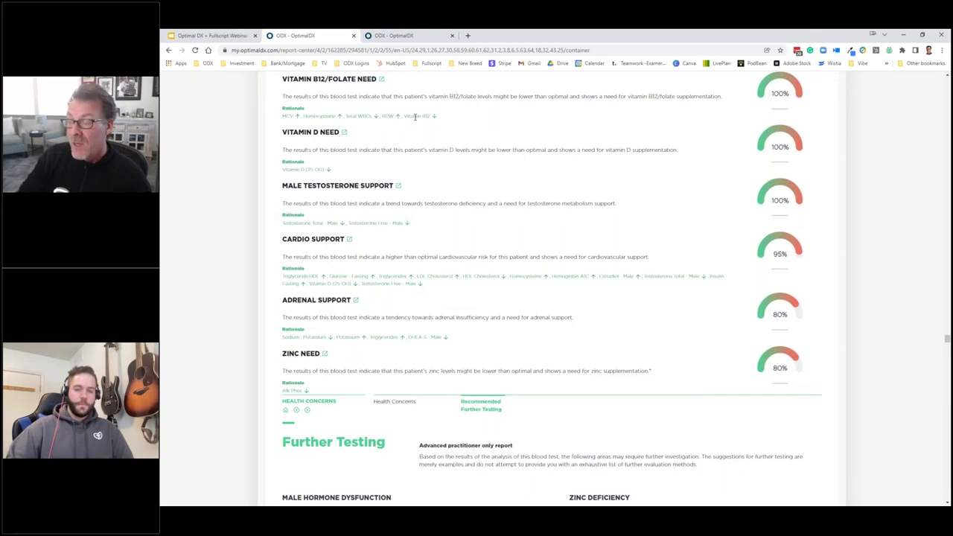
scroll(505, 329, "up", 5)
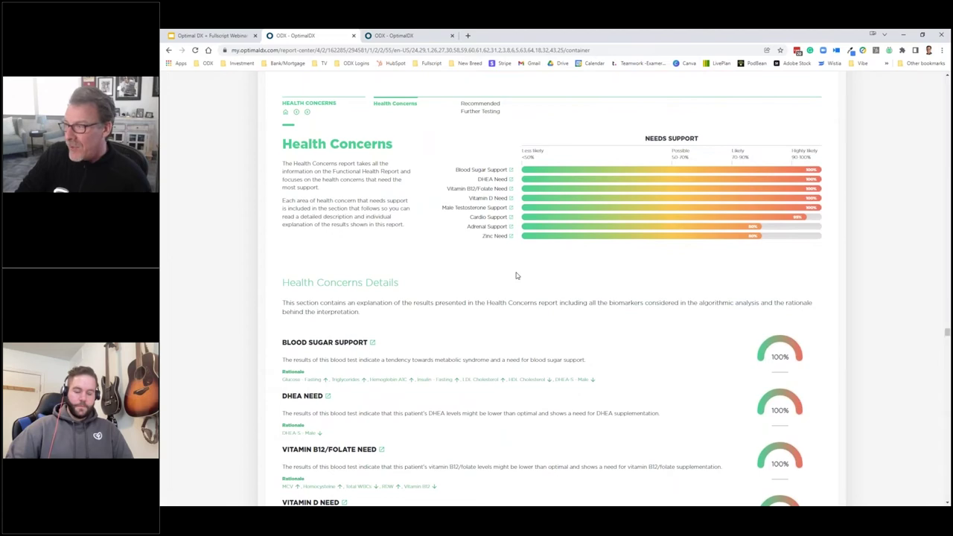
left_click_drag(947, 333, 946, 86)
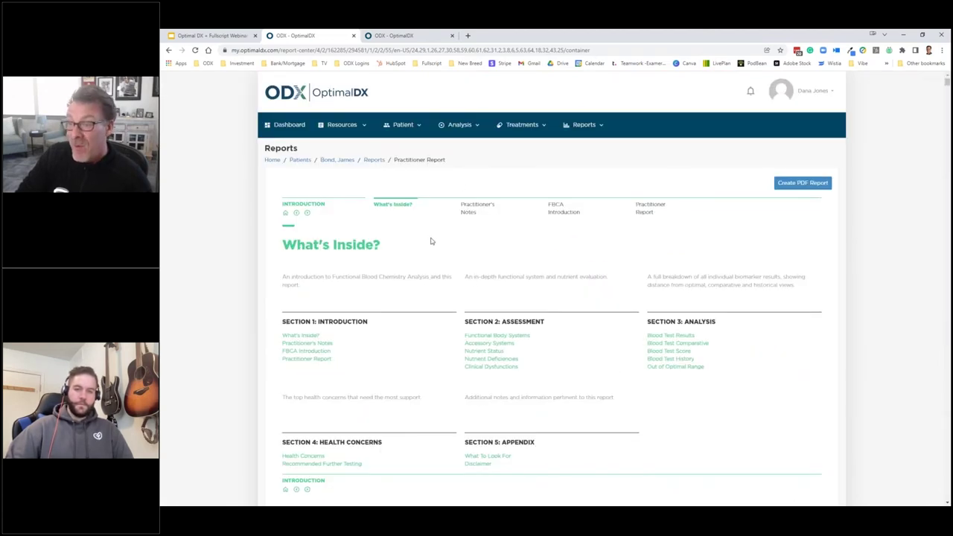
Start a new treatment plan with Fullscript United States as the supplement source and choose the patient from the report
left_click(511, 167)
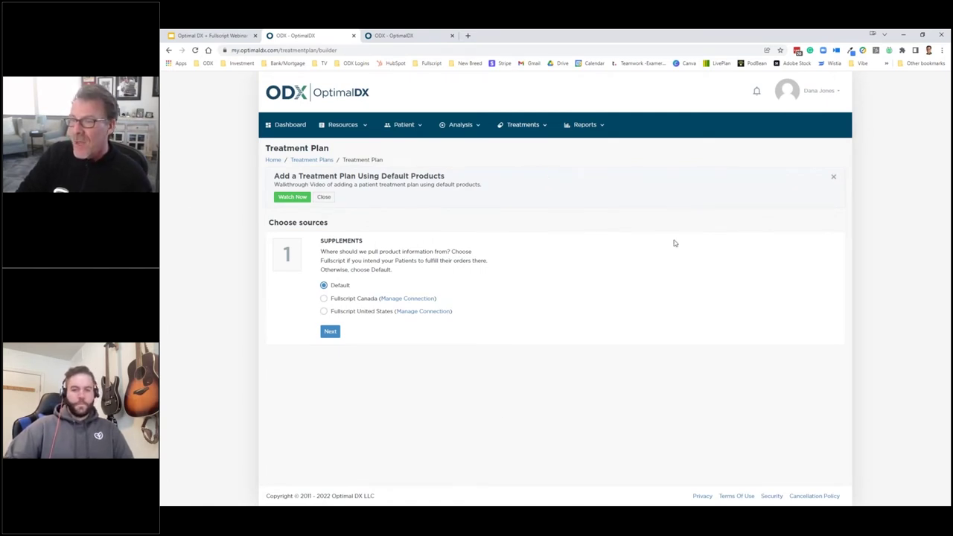
left_click(324, 312)
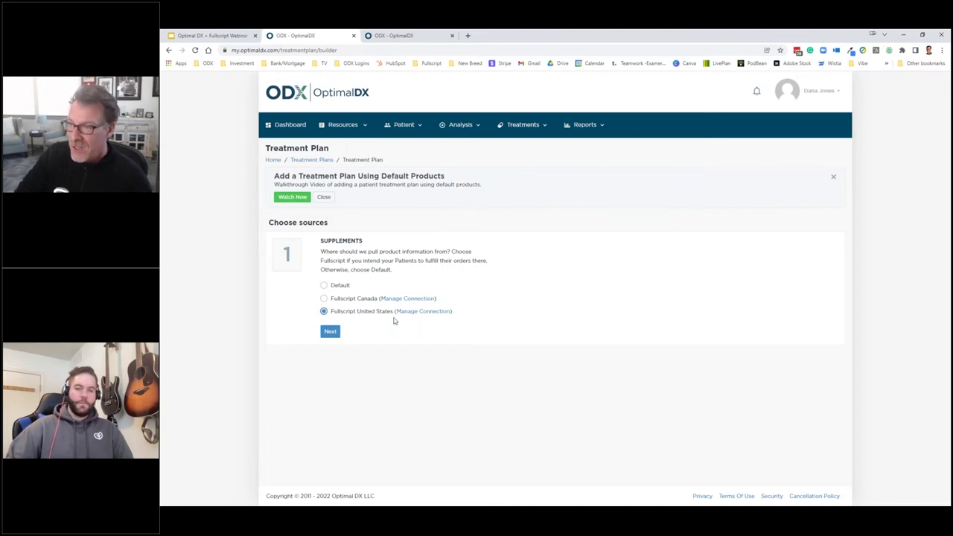
left_click(330, 332)
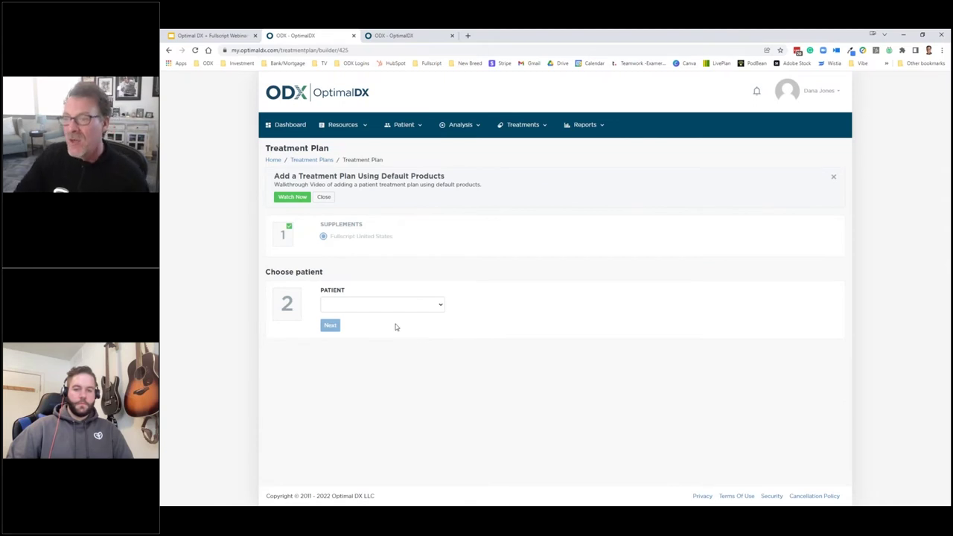
left_click(400, 310)
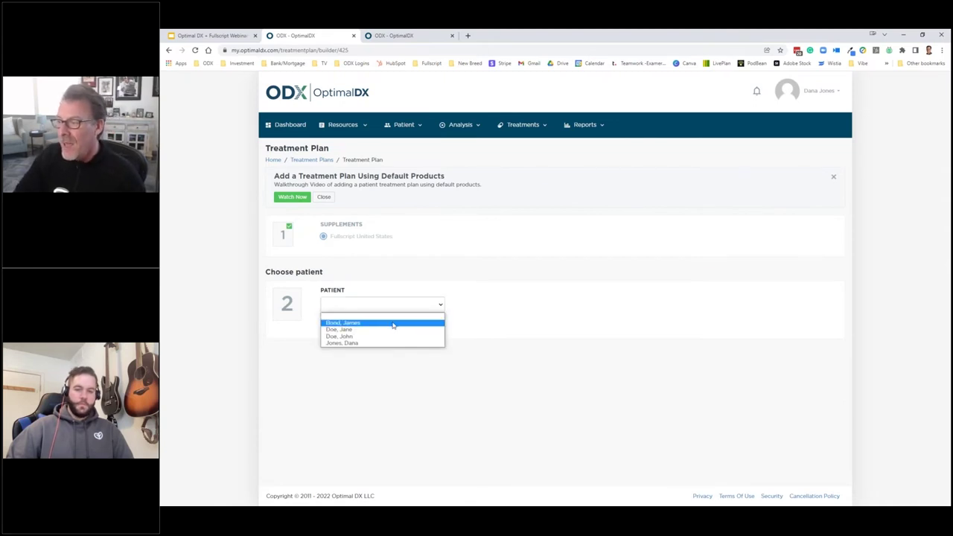
left_click(394, 321)
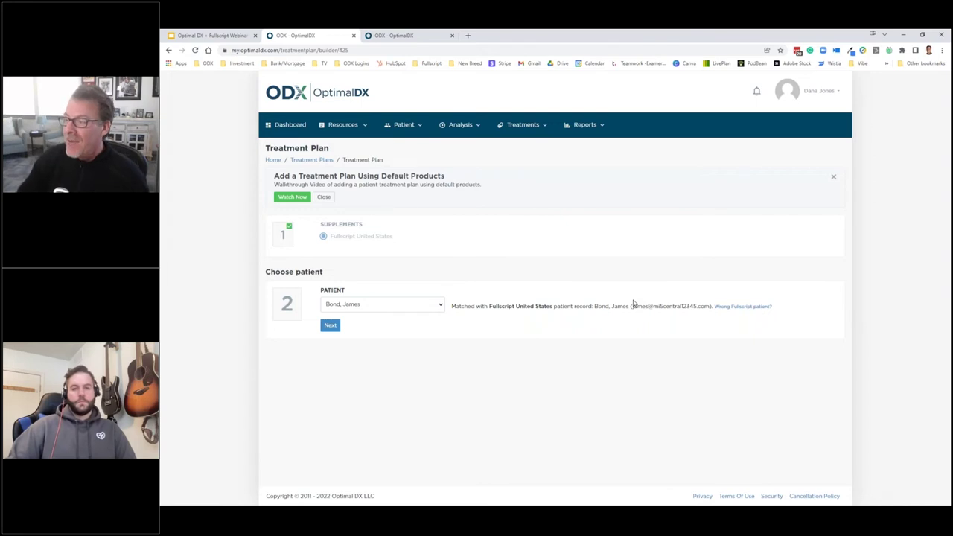
View the options for matching the patient to an existing Fullscript record or creating a new Fullscript patient
left_click(751, 308)
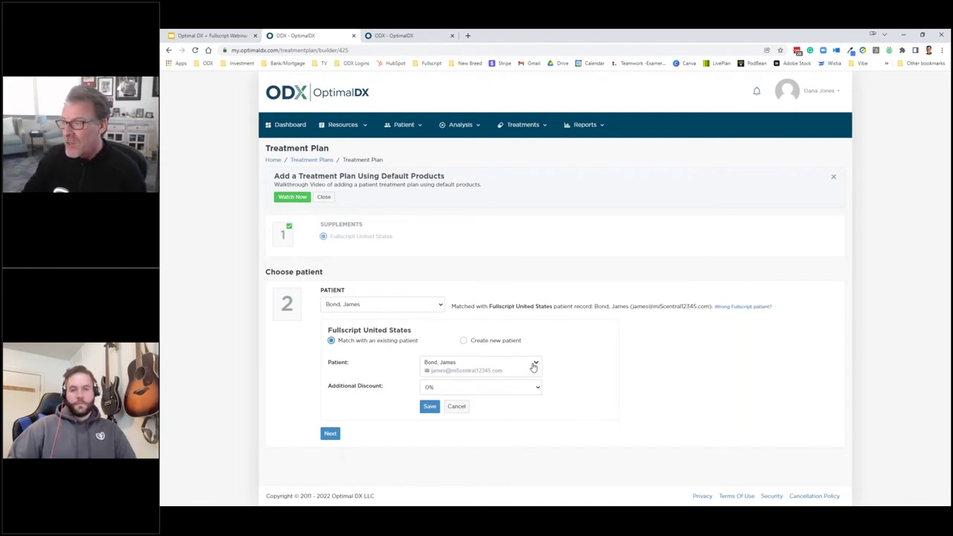
left_click(464, 341)
scroll(626, 368, "down", 1)
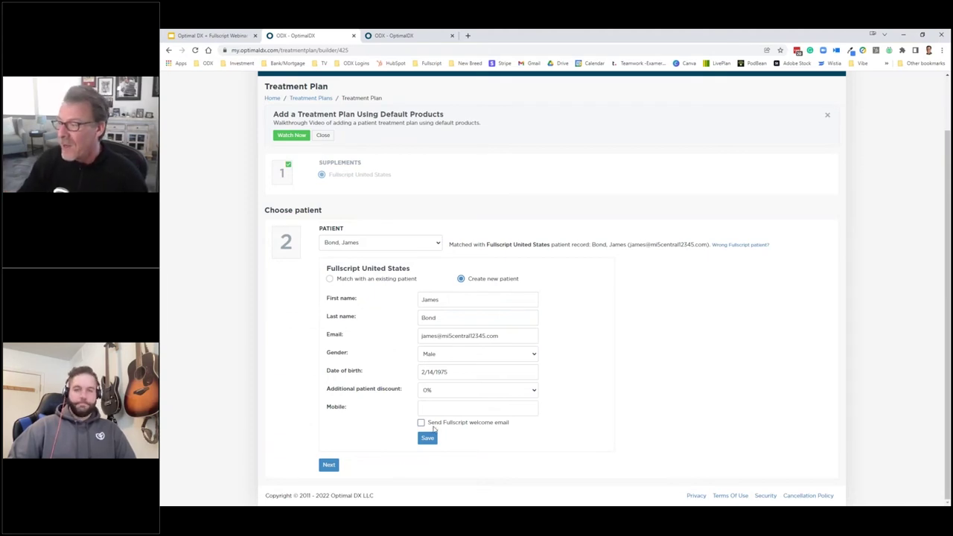
Continue with the matched patient, base the plan on health concerns from the Feb 01, 2022 blood test, and exclude Cardio Support
left_click(333, 465)
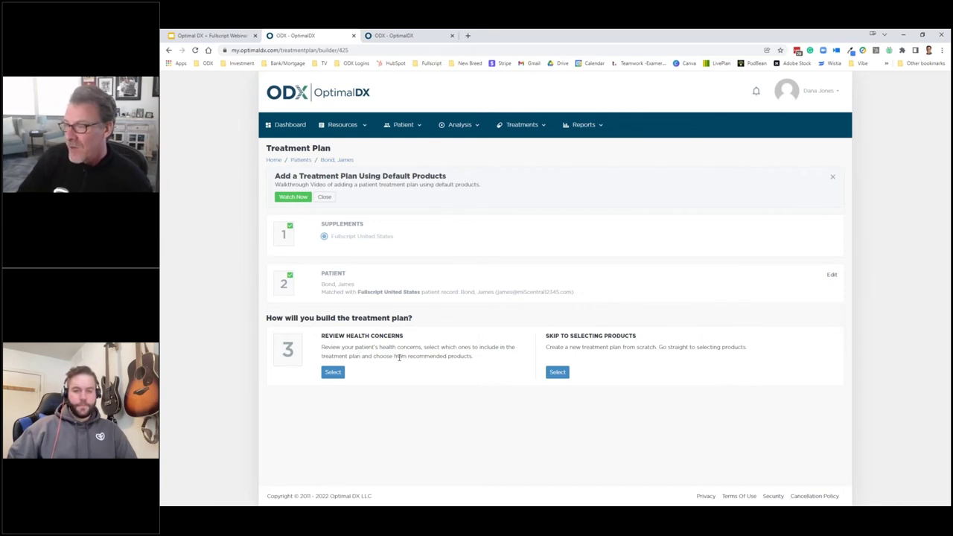
left_click(332, 371)
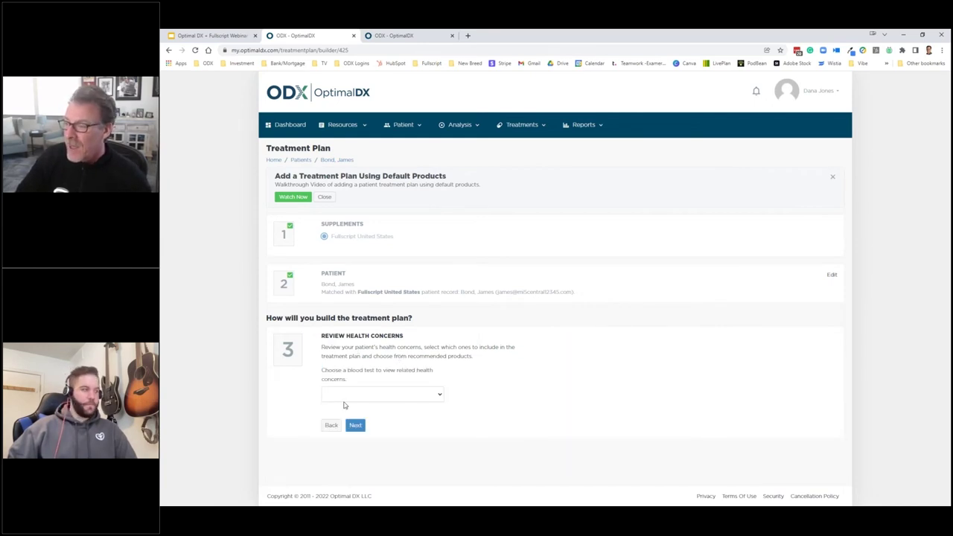
left_click(345, 397)
left_click(347, 413)
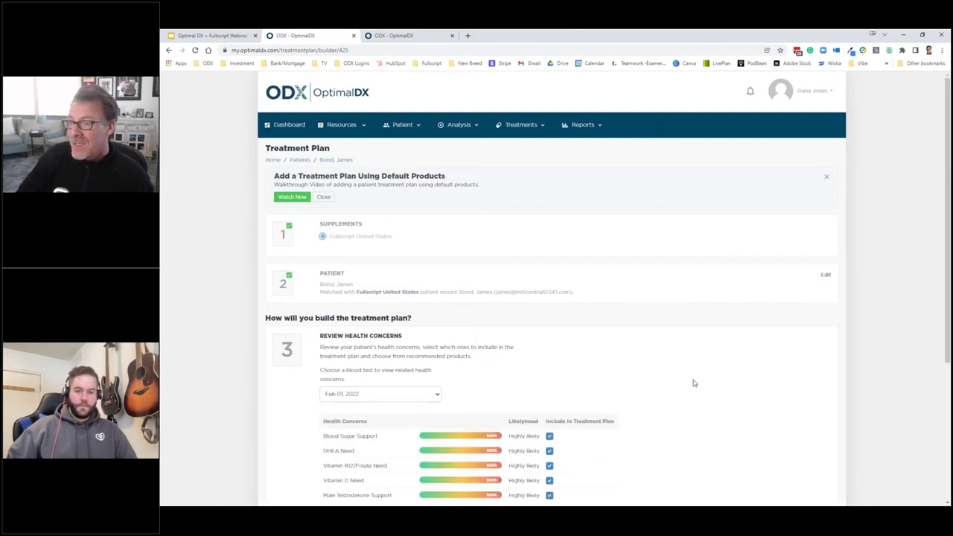
scroll(694, 383, "down", 4)
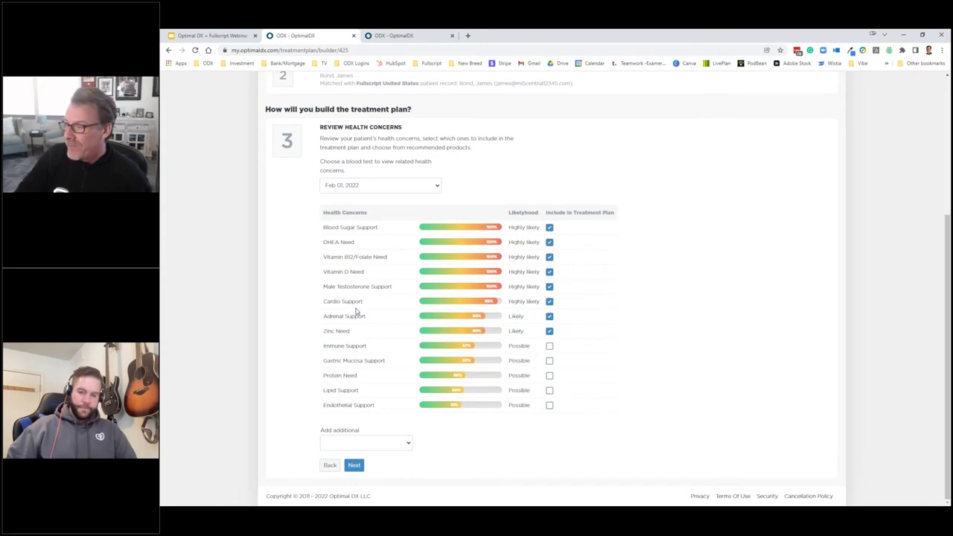
left_click(550, 301)
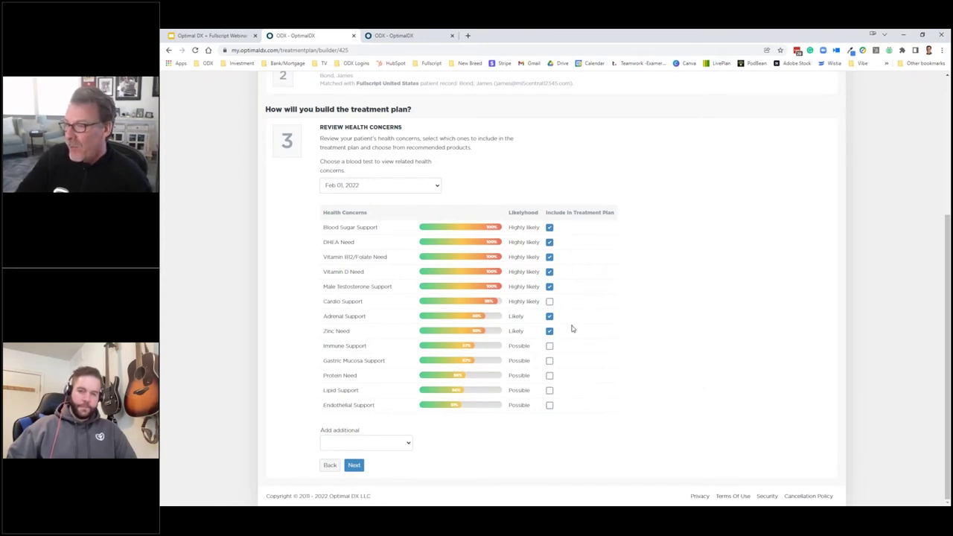
Exclude Adrenal Support from the treatment plan, add Essential Fatty Acid Need as an additional concern, and continue to choosing supplements
left_click(550, 317)
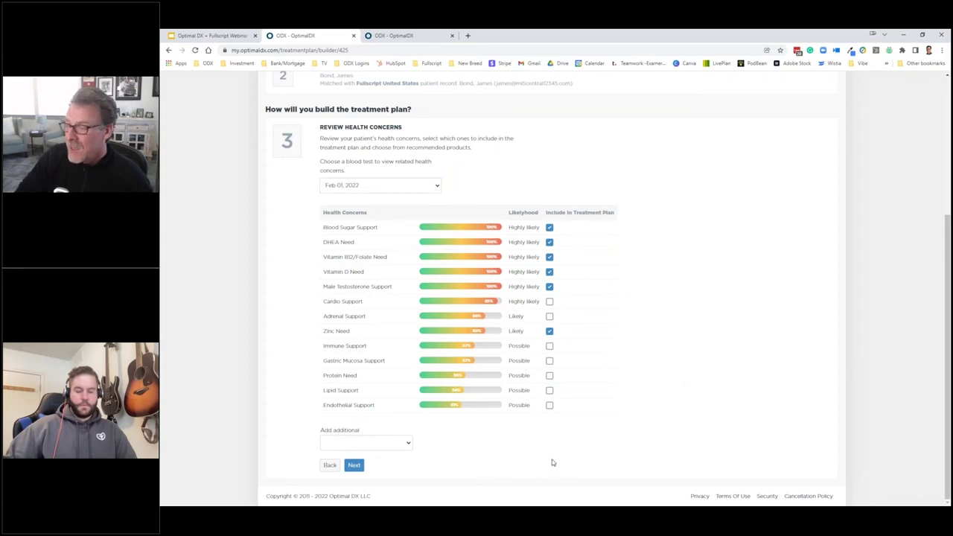
left_click(406, 445)
scroll(373, 387, "down", 2)
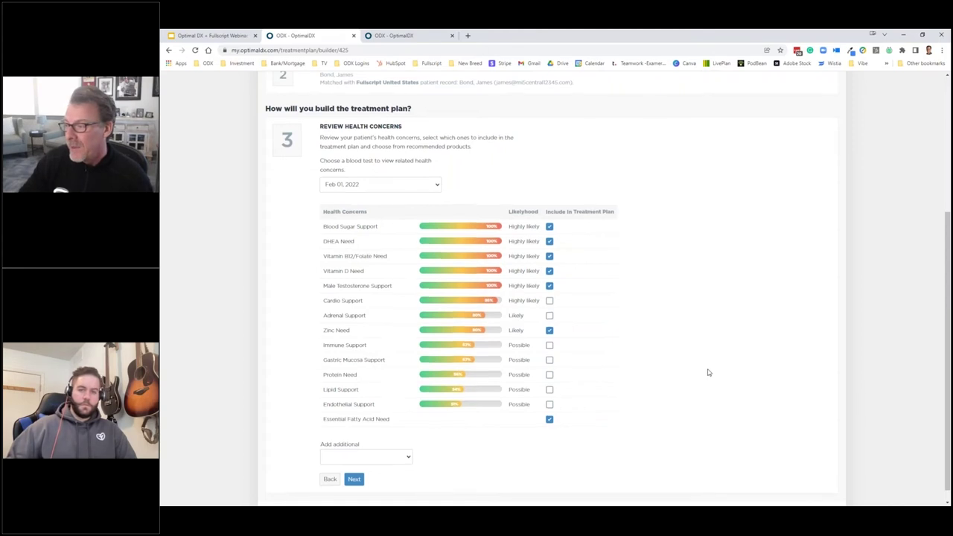
scroll(537, 290, "down", 1)
left_click(356, 465)
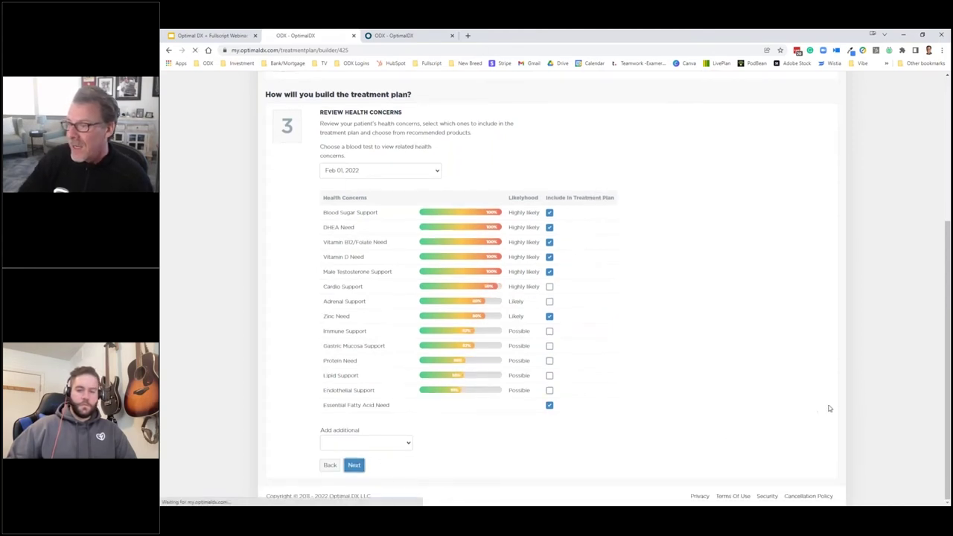
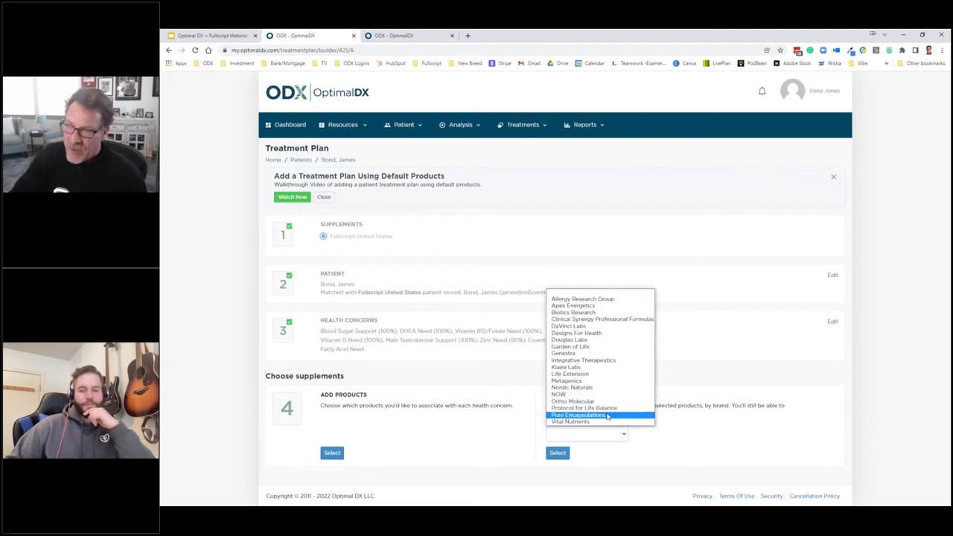
Auto-populate the treatment plan with the most commonly selected Pure Encapsulations products
left_click(608, 416)
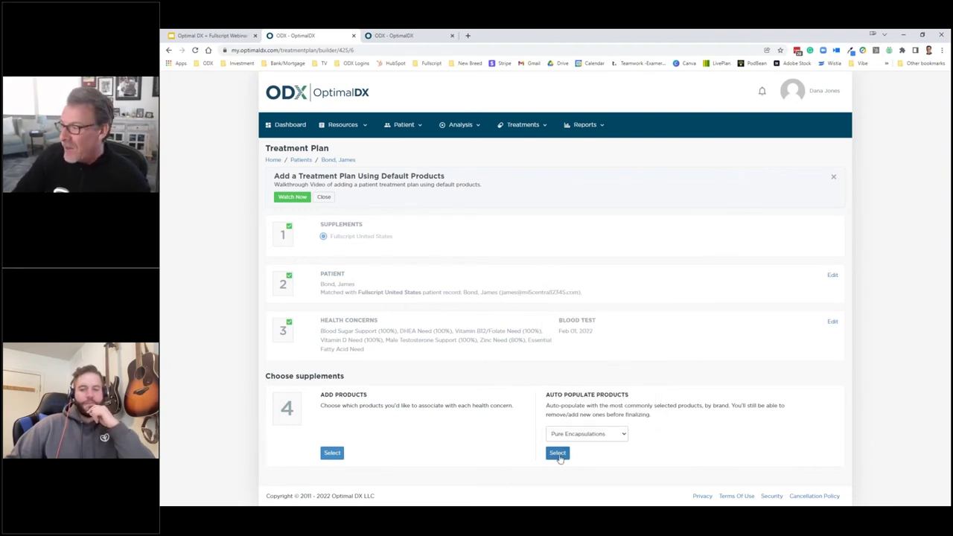
left_click(557, 453)
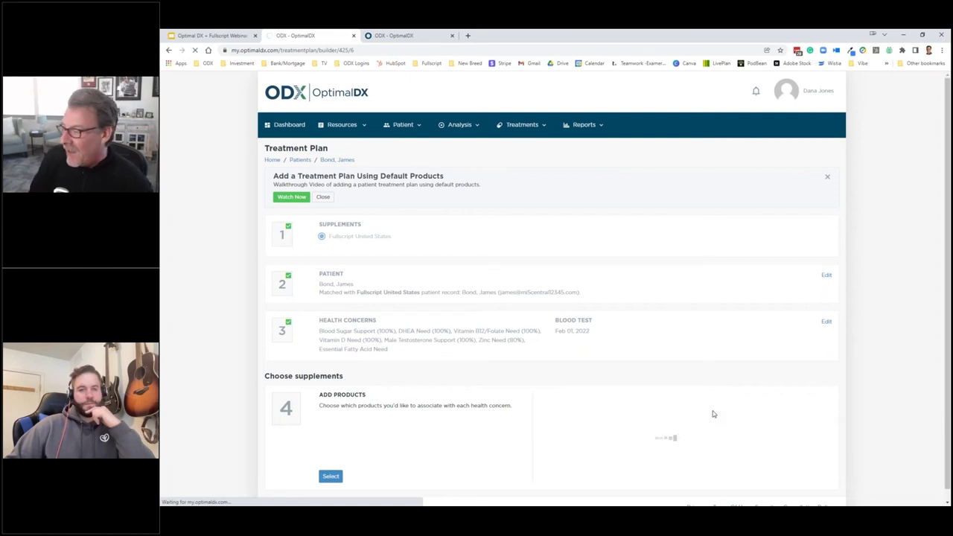
scroll(713, 414, "down", 3)
scroll(713, 414, "down", 1)
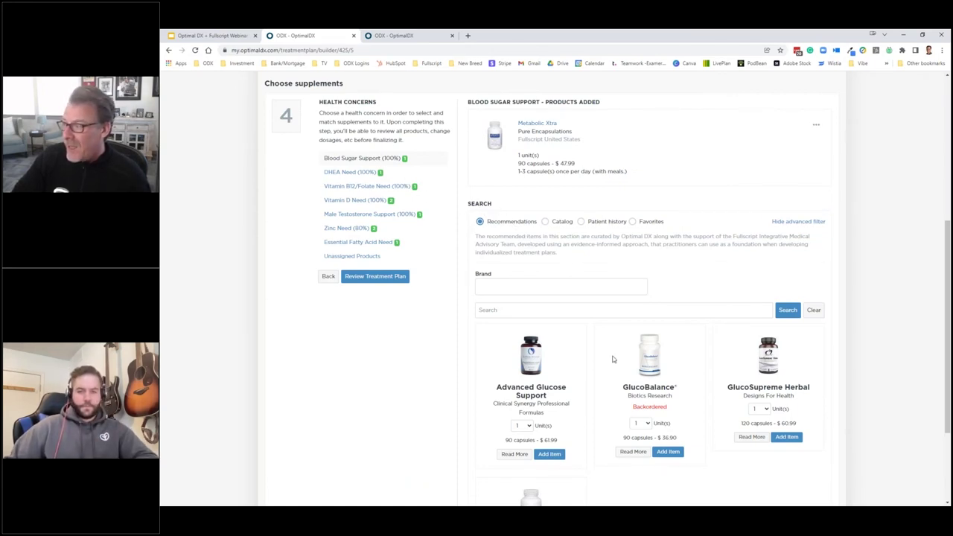
Replace Metabolic Xtra with GlucoSupreme Herbal by Designs For Health from the Blood Sugar Support recommendations
scroll(613, 359, "down", 3)
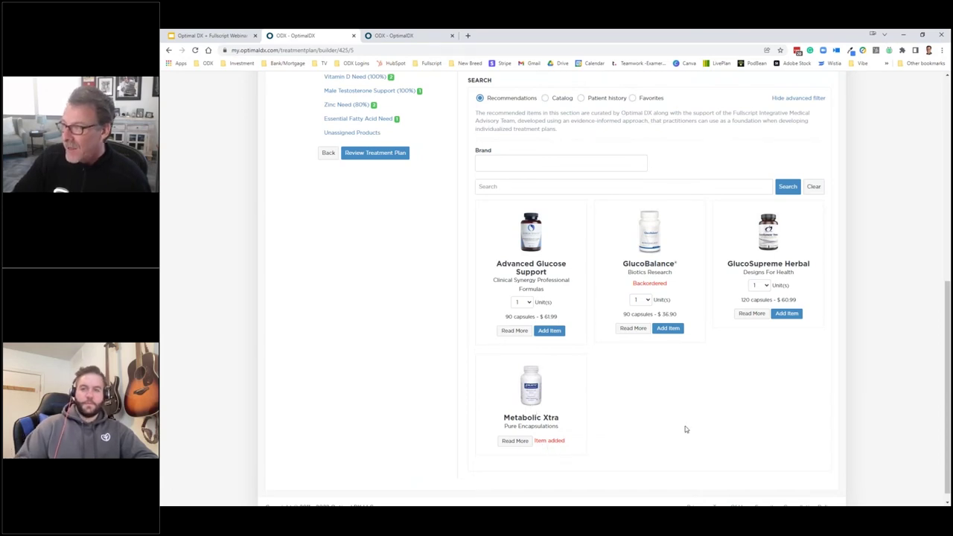
scroll(686, 429, "up", 3)
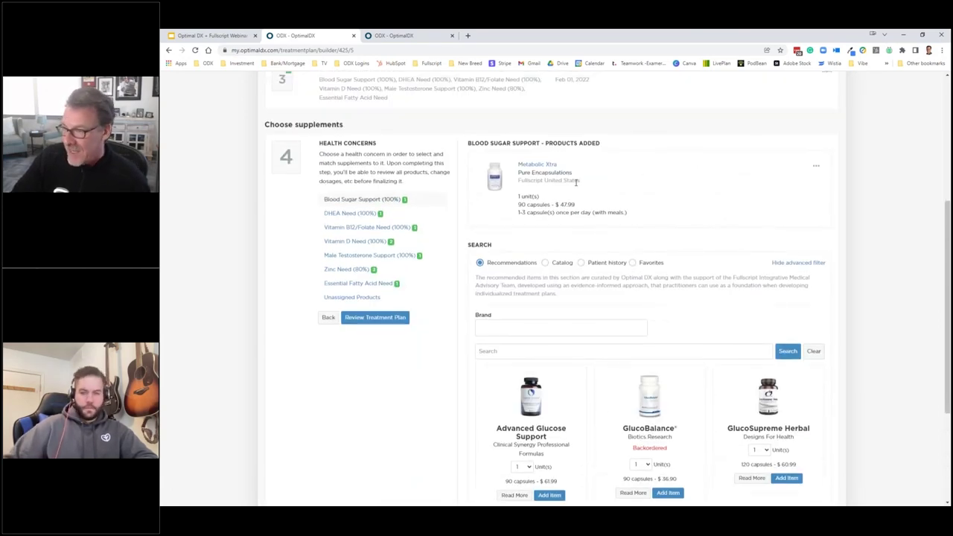
left_click(817, 166)
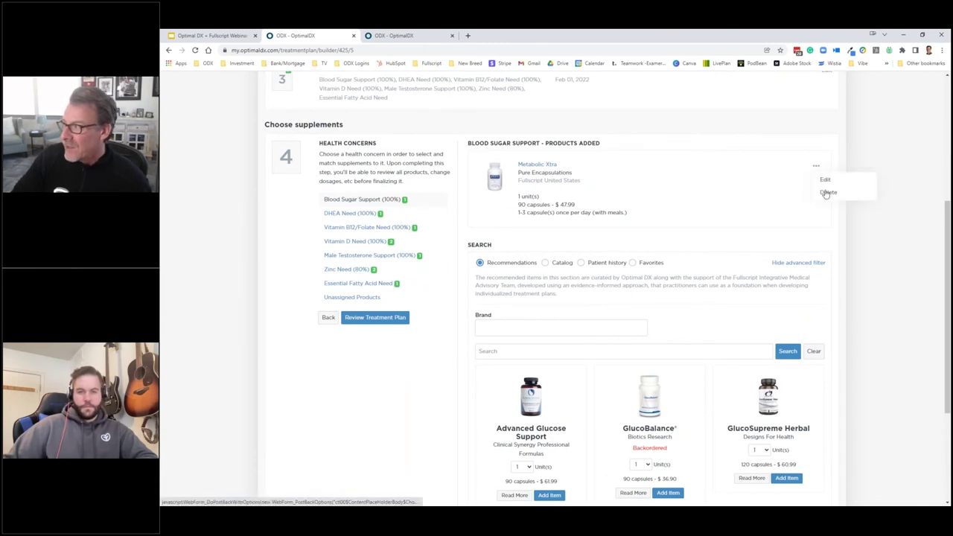
left_click(826, 194)
left_click(594, 96)
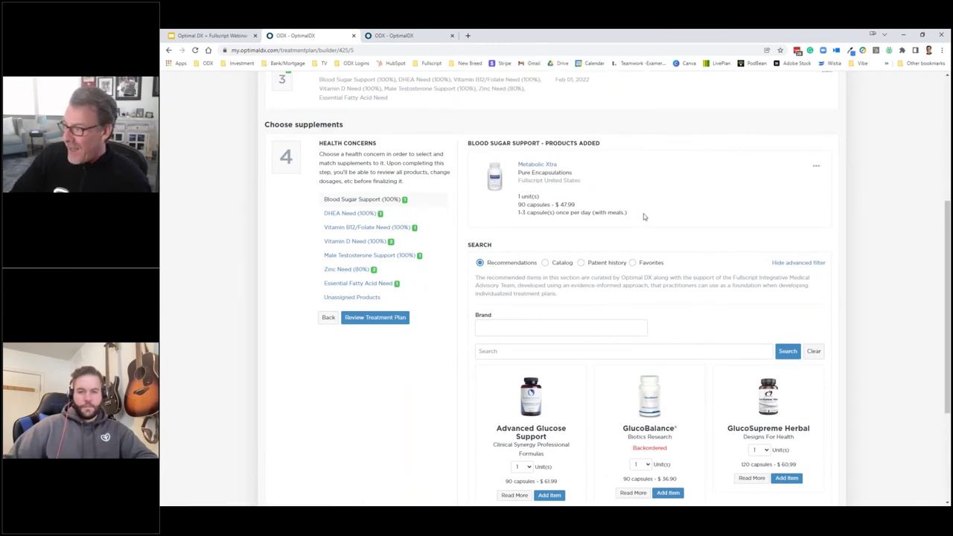
scroll(708, 300, "down", 2)
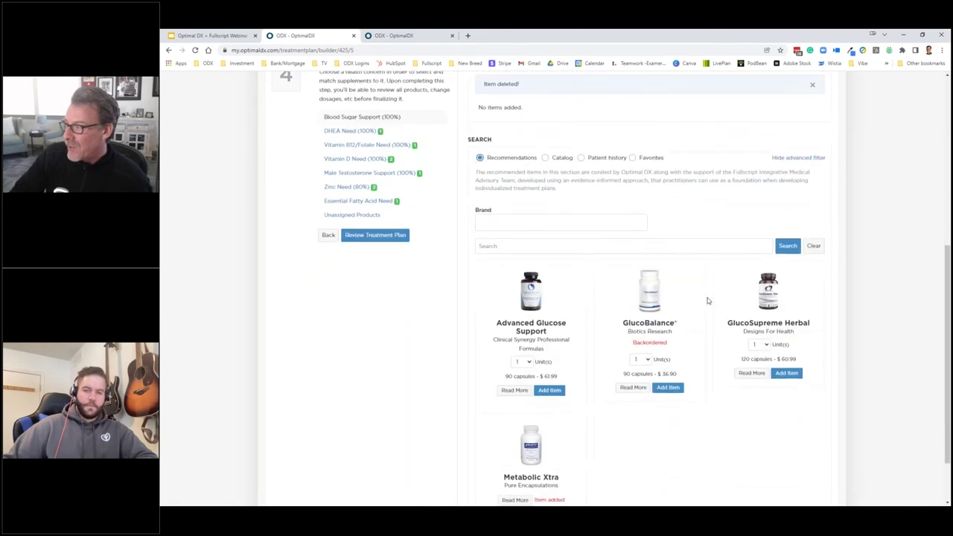
left_click(788, 332)
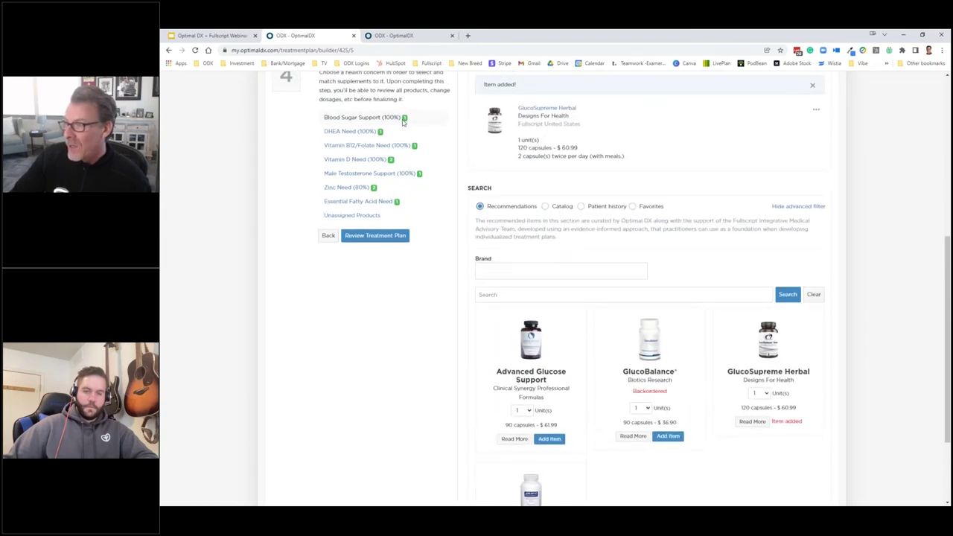
Edit the DHEA 10mg product under DHEA Need to a dosage of 2 capsules twice per day and save it
left_click(341, 131)
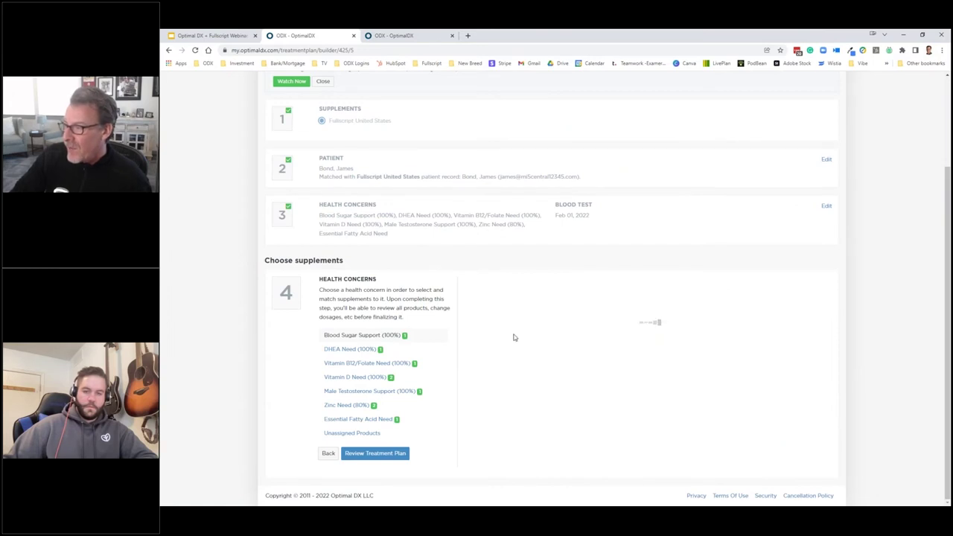
left_click(375, 348)
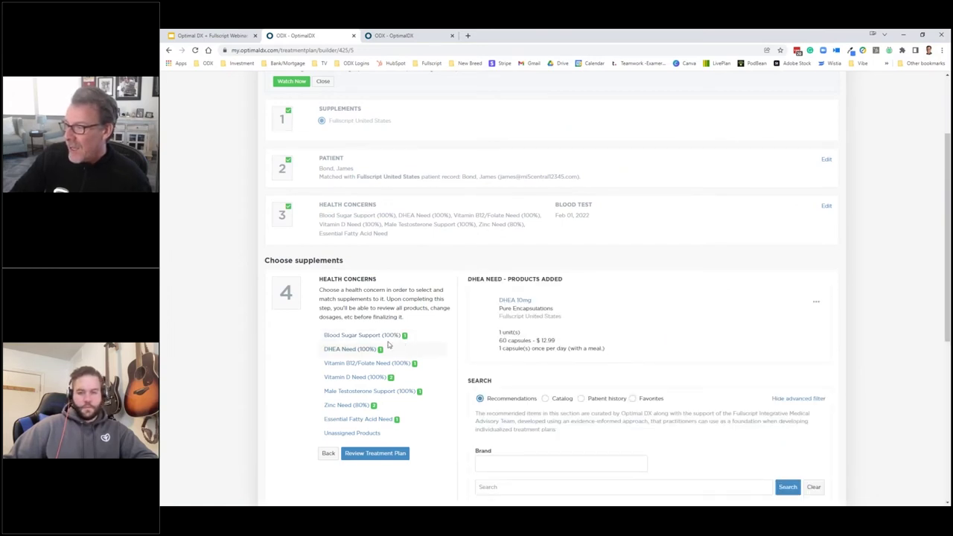
left_click(818, 302)
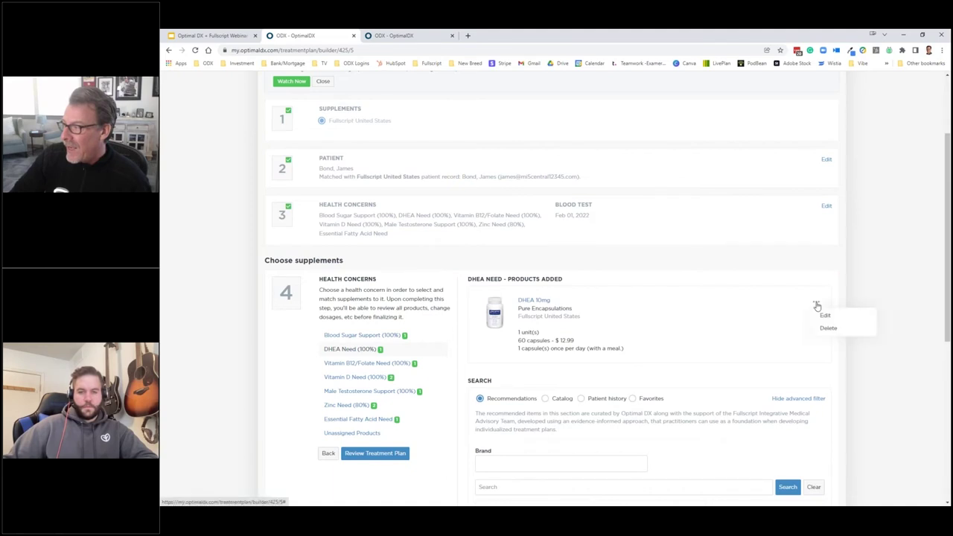
left_click(826, 316)
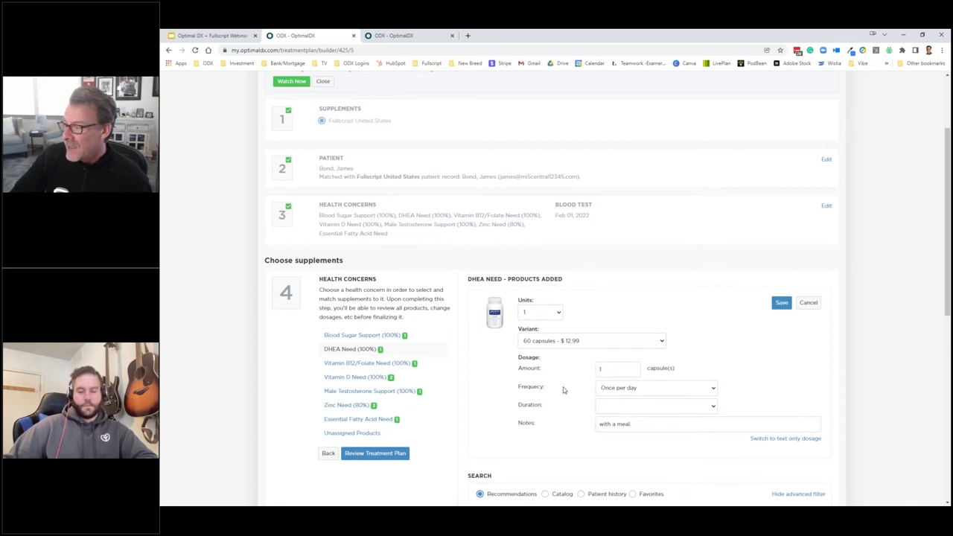
left_click(607, 342)
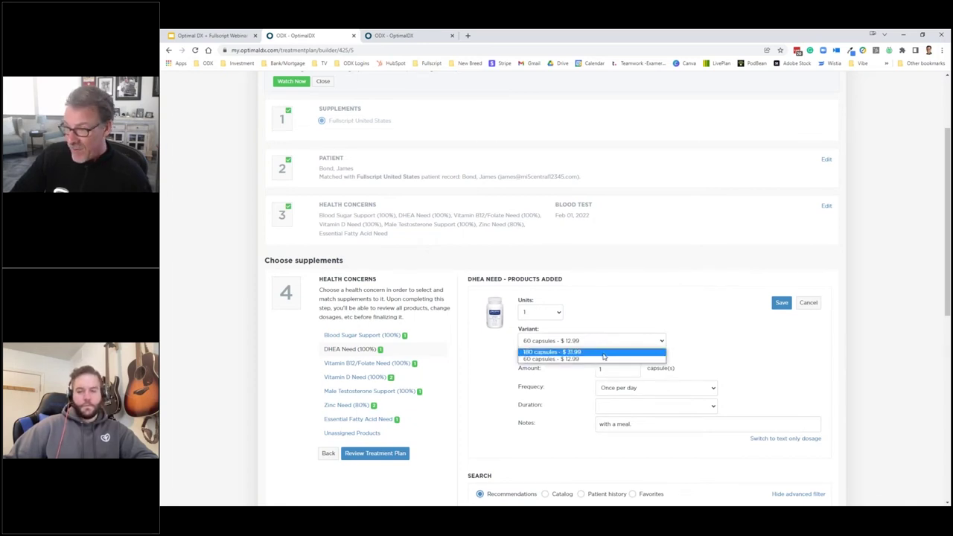
left_click(606, 322)
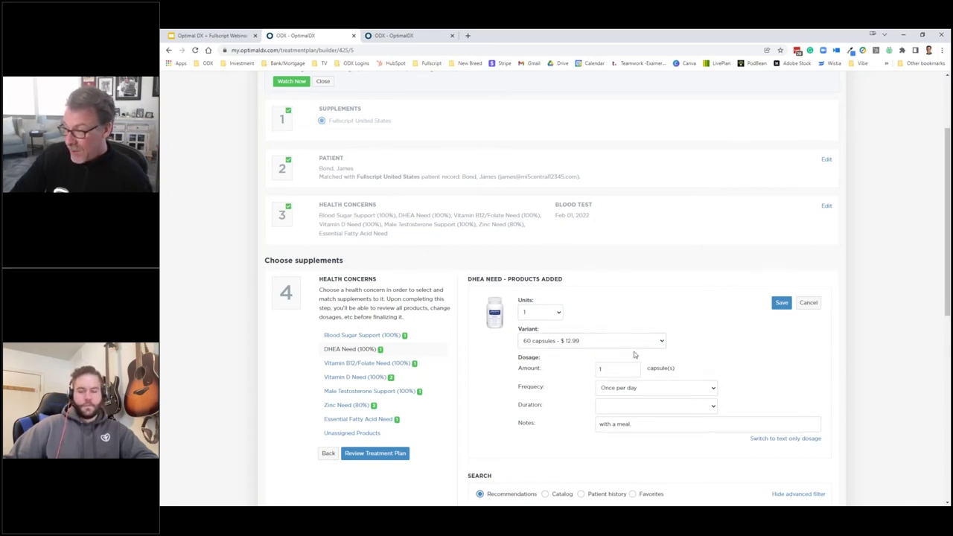
scroll(604, 200, "down", 2)
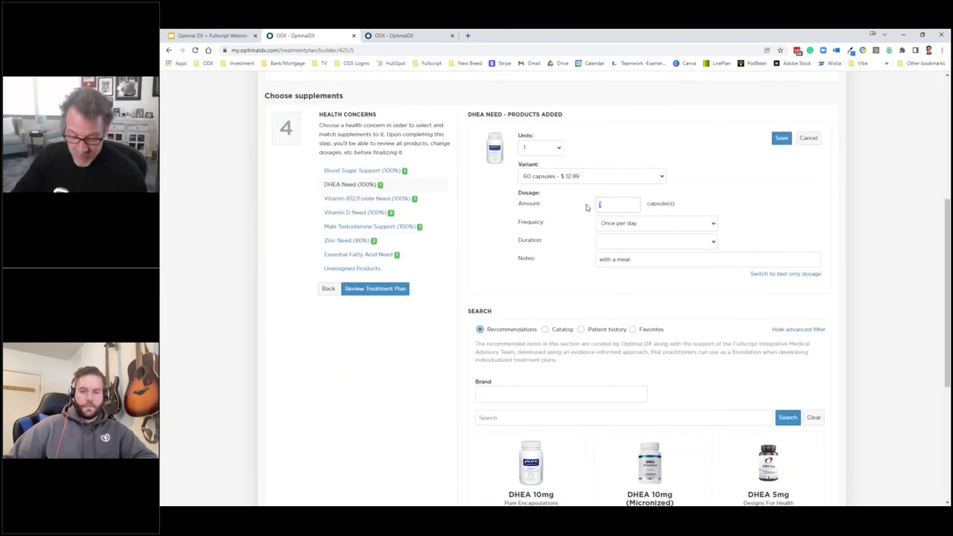
left_click(643, 224)
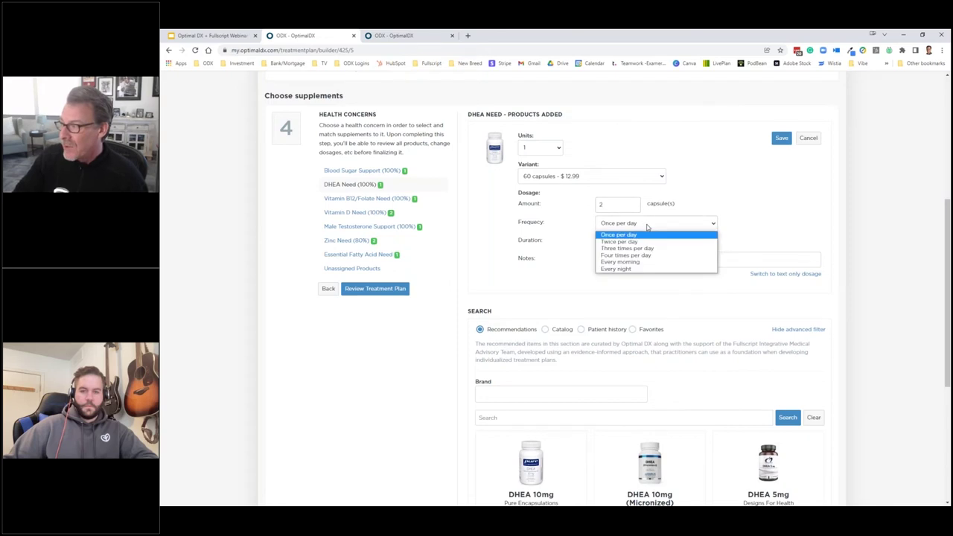
left_click(630, 245)
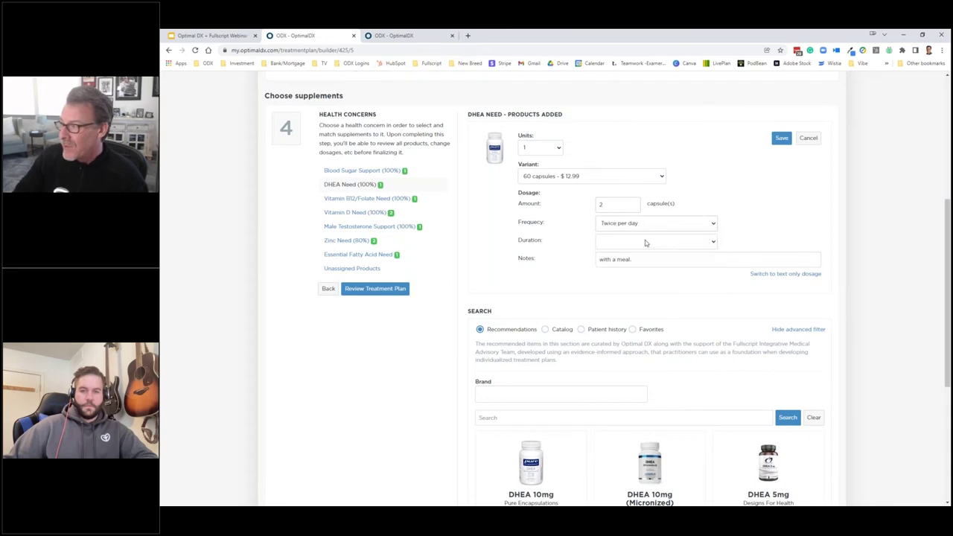
left_click(782, 139)
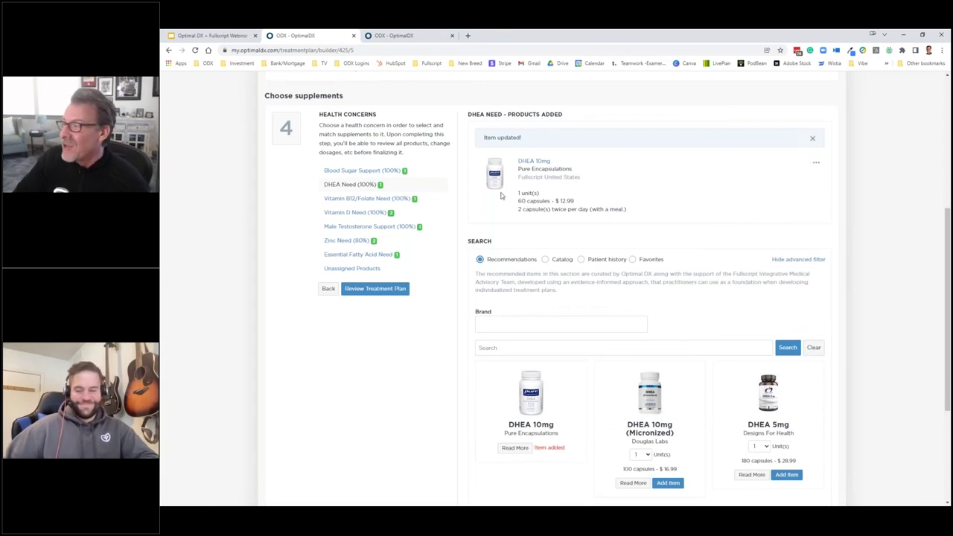
View the products added for Vitamin B12/Folate Need and Essential Fatty Acid Need
left_click(355, 199)
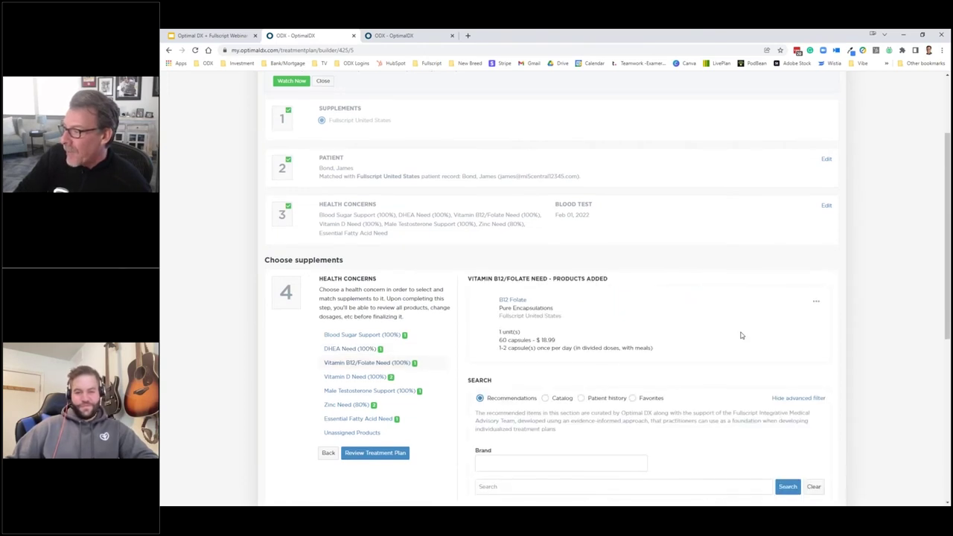
scroll(741, 336, "down", 2)
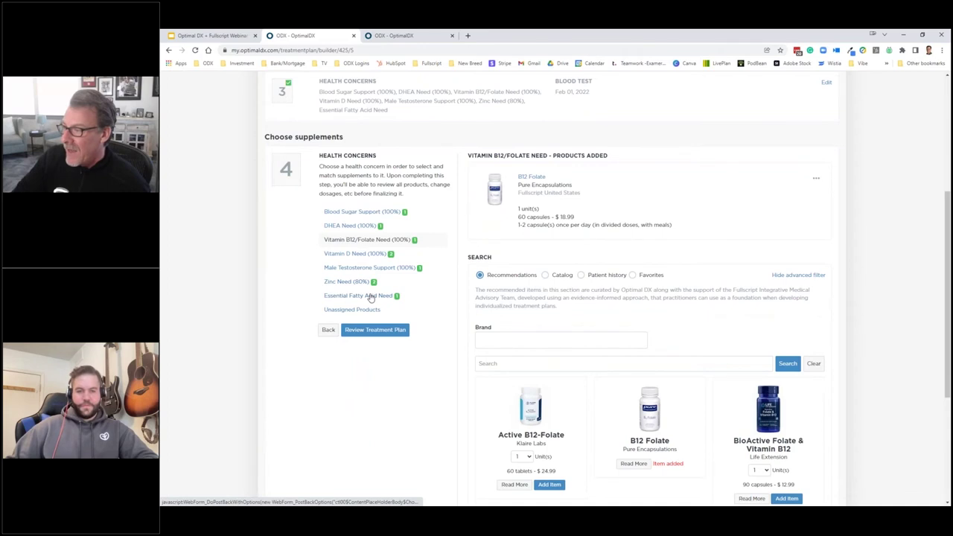
left_click(370, 297)
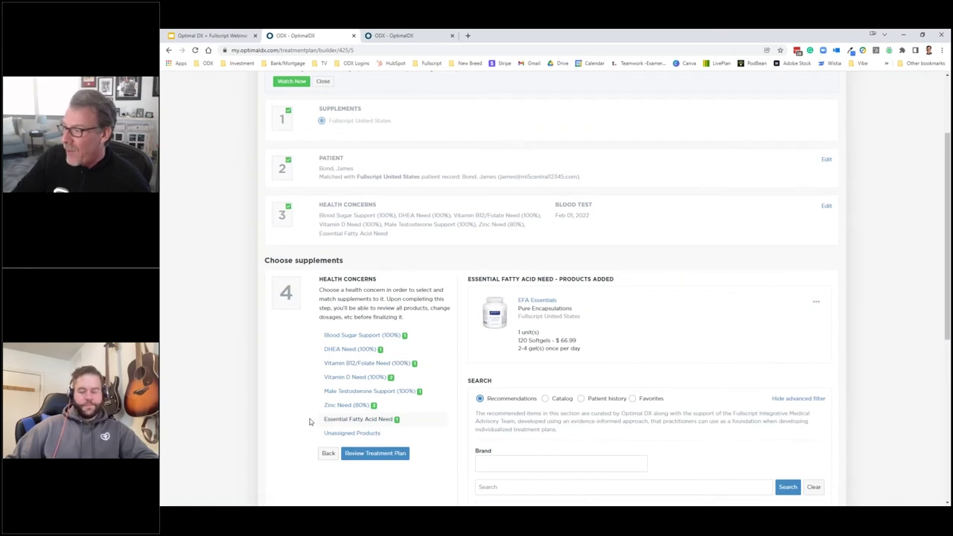
Remove Vitamin D3 (Vegan) Liquid from the products added for Vitamin D Need
left_click(356, 379)
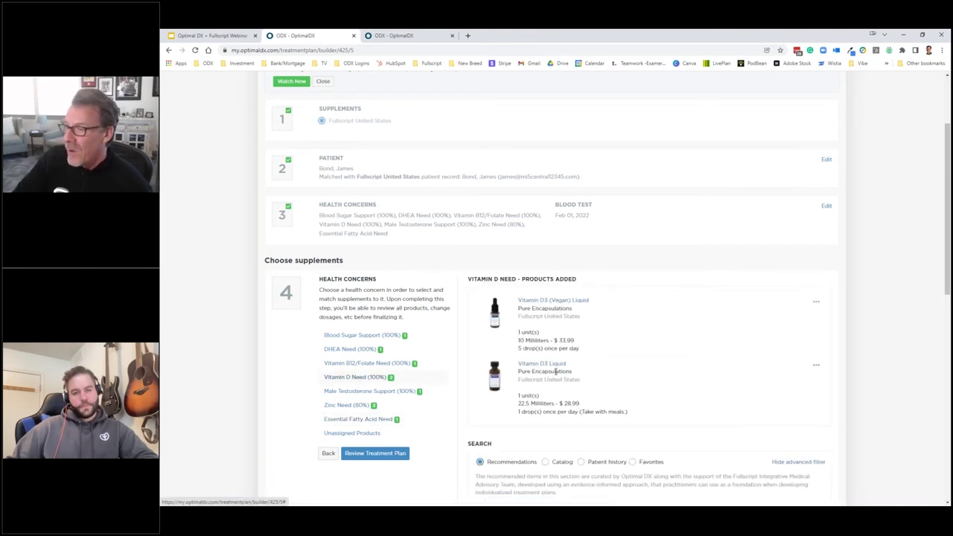
left_click(815, 301)
left_click(829, 329)
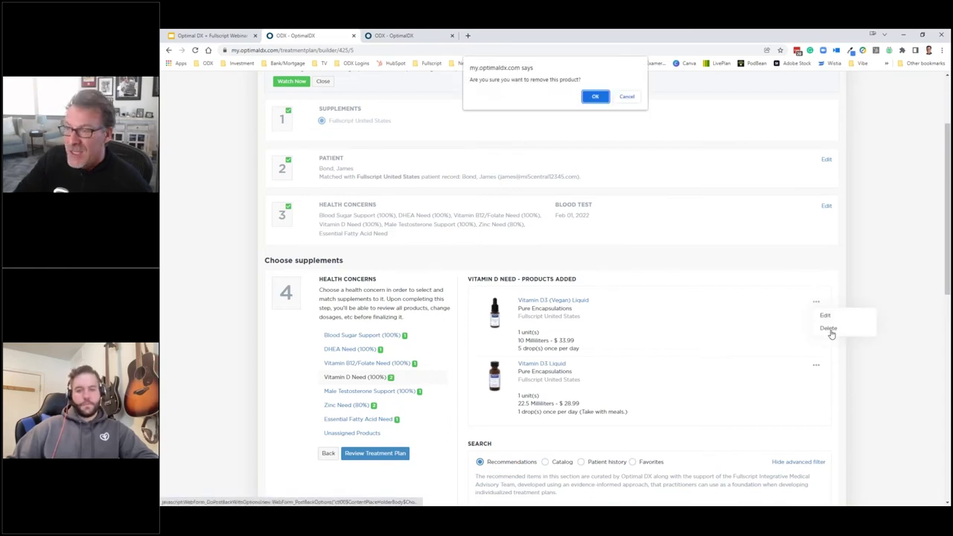
key("Return")
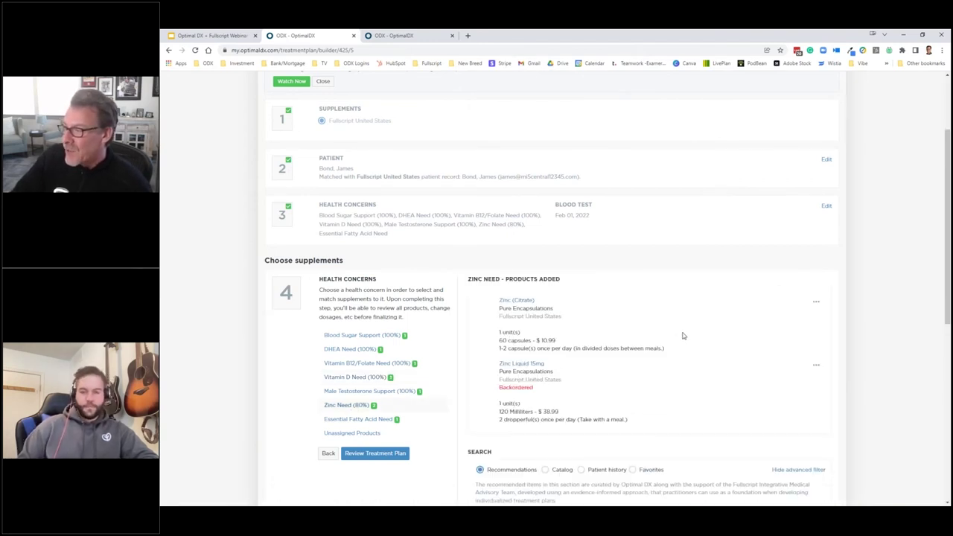
Remove the backordered Zinc Liquid 15mg from the products added for Zinc Need
left_click(817, 366)
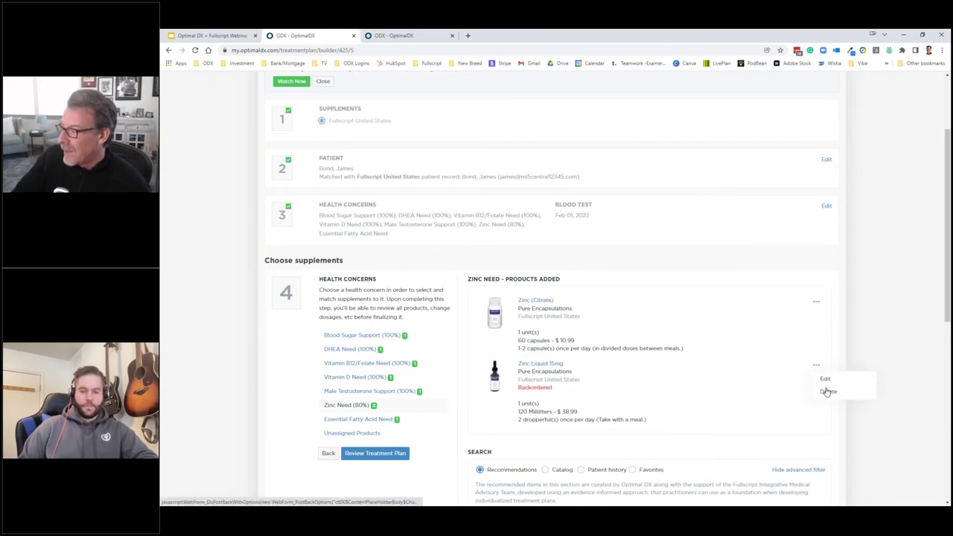
left_click(827, 392)
left_click(596, 96)
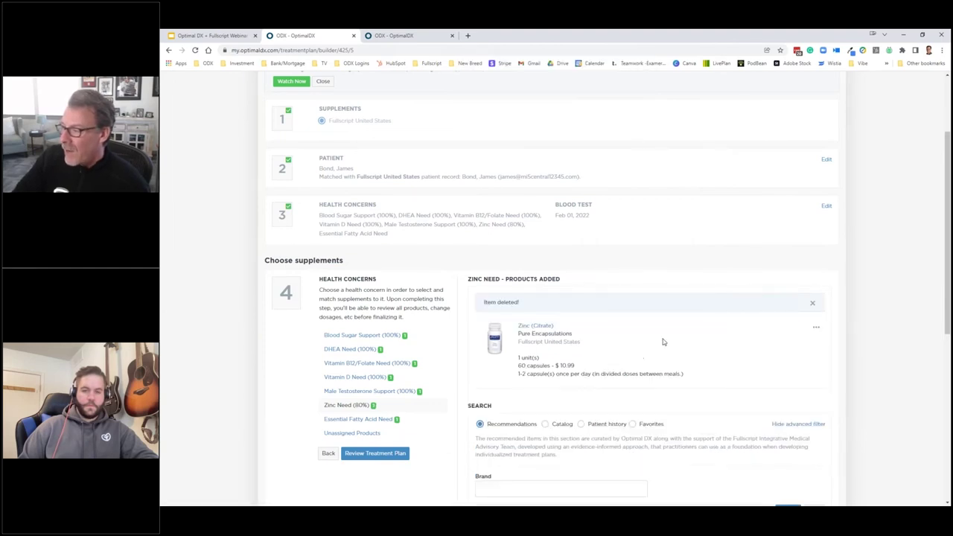
Switch the Zinc Need product search to the full catalog and examine its allergen, brand, supplement type and ingredient filters
scroll(663, 339, "down", 3)
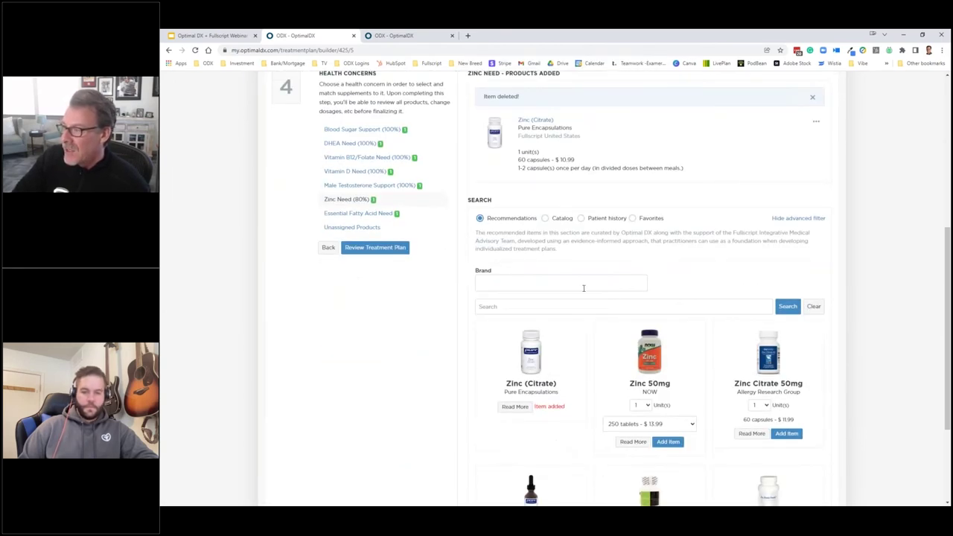
left_click(546, 218)
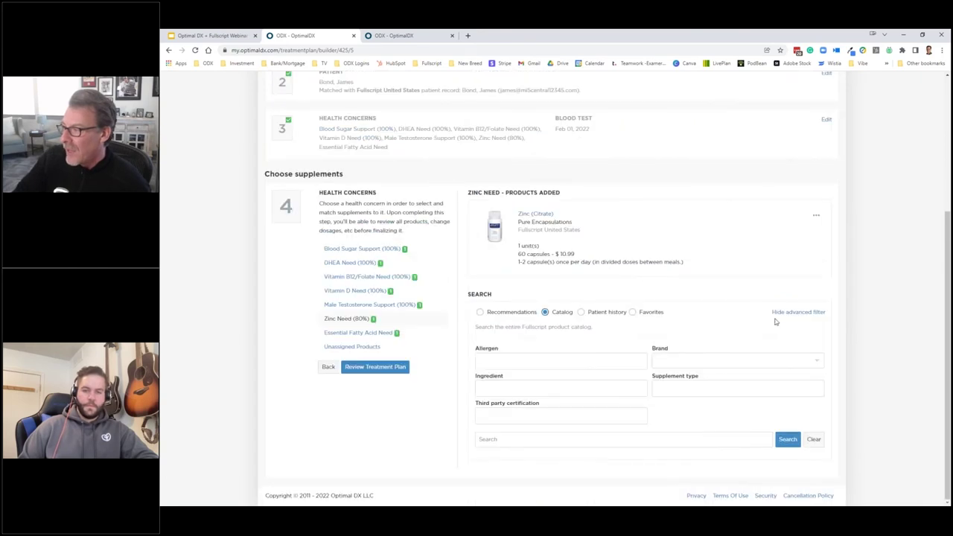
left_click(722, 363)
left_click(670, 365)
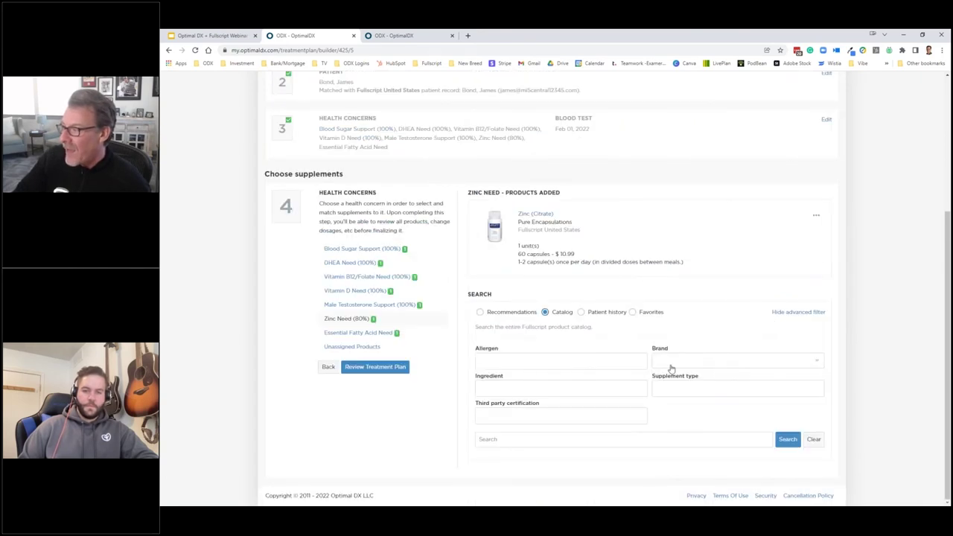
left_click(522, 361)
left_click(523, 361)
left_click(686, 384)
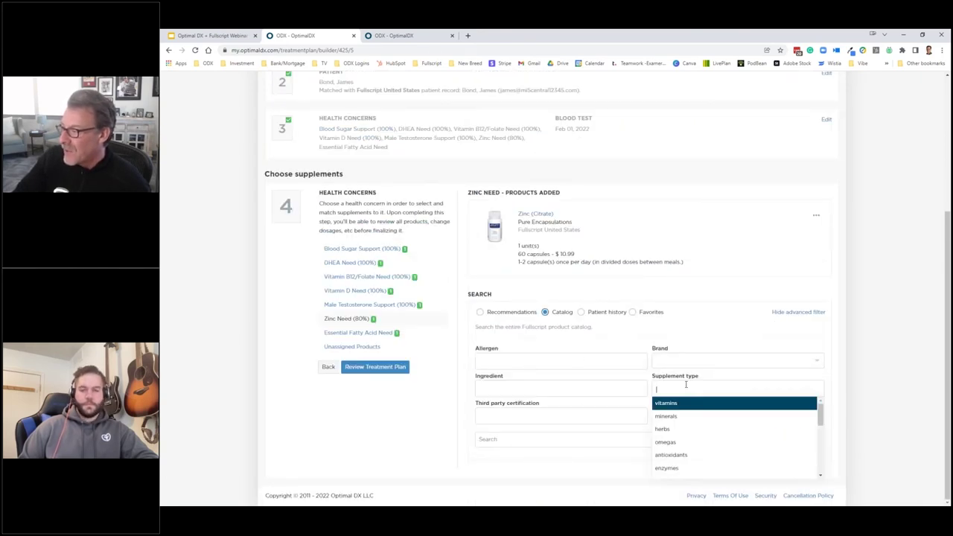
left_click(686, 385)
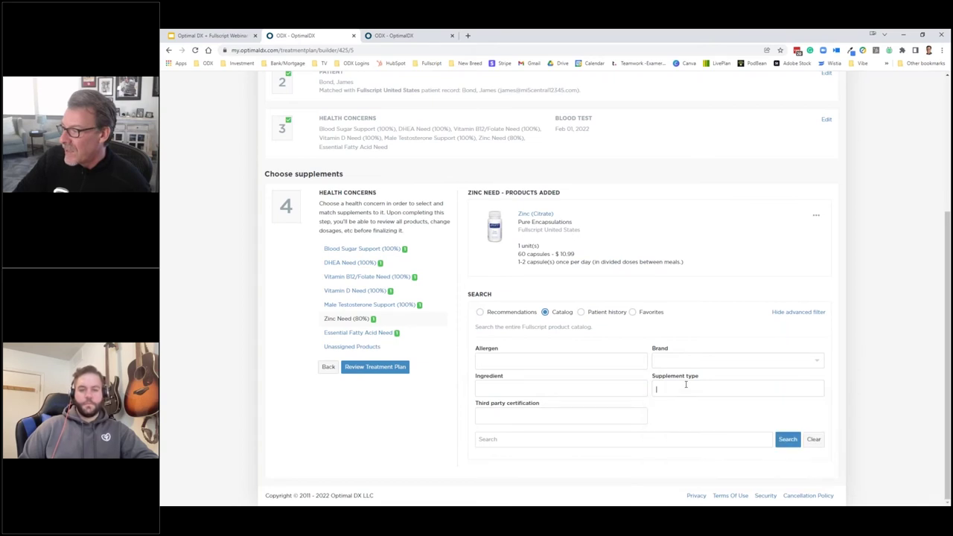
left_click(506, 383)
left_click(506, 385)
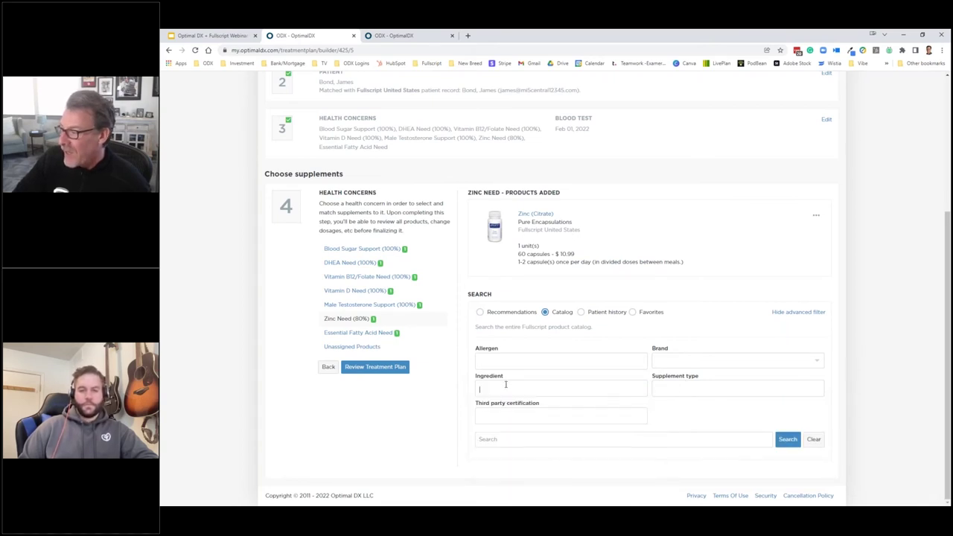
Search the catalog under Unassigned Products for "multi" with the brand filter set to Allergy Research Group
left_click(340, 348)
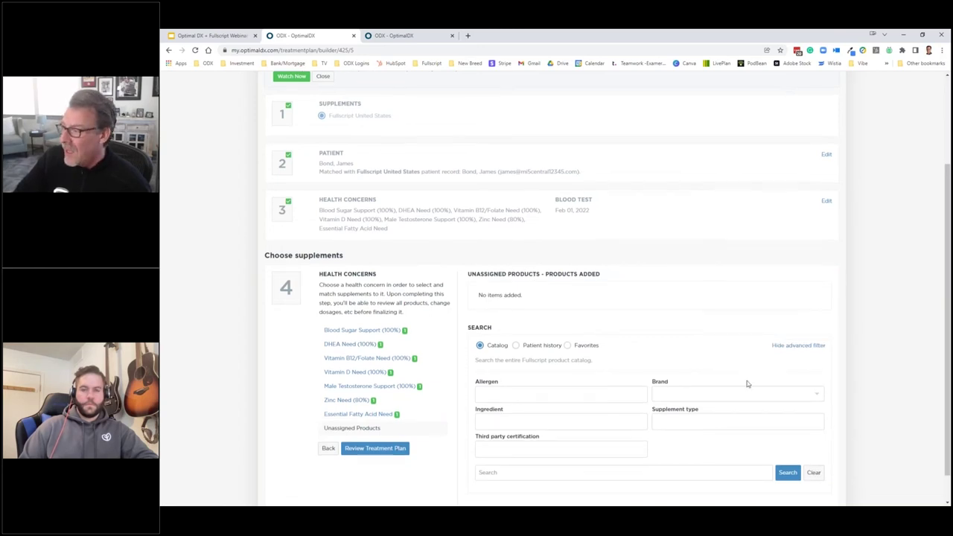
scroll(718, 362, "down", 1)
left_click(715, 362)
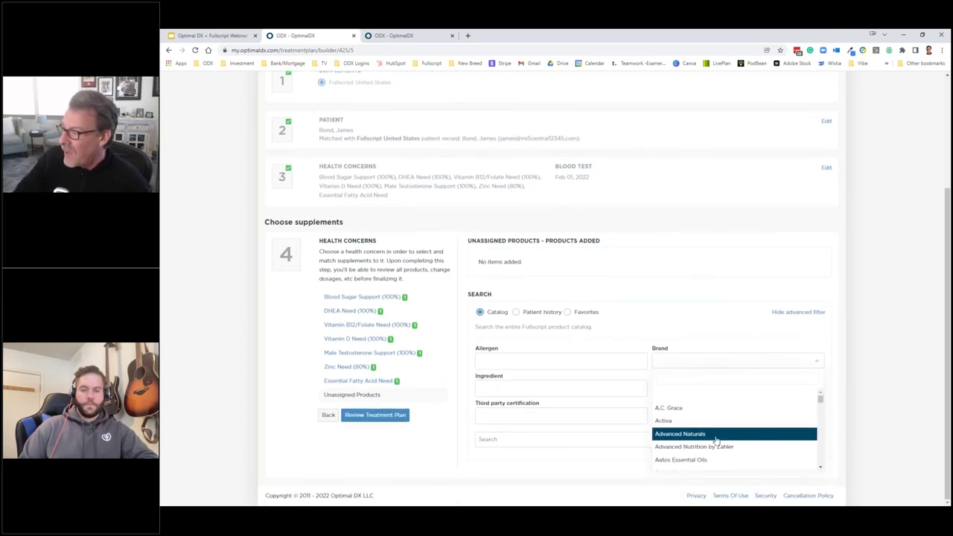
scroll(713, 443, "down", 2)
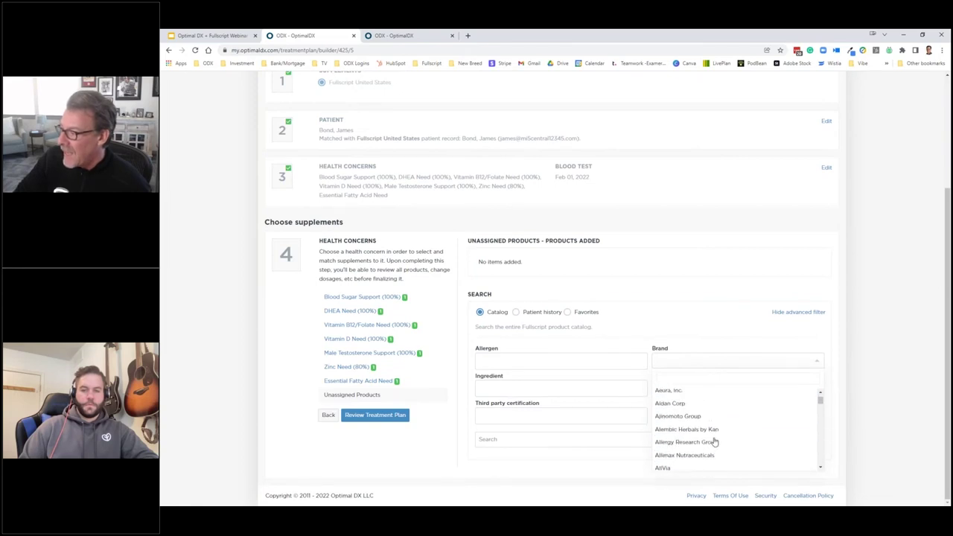
left_click(713, 442)
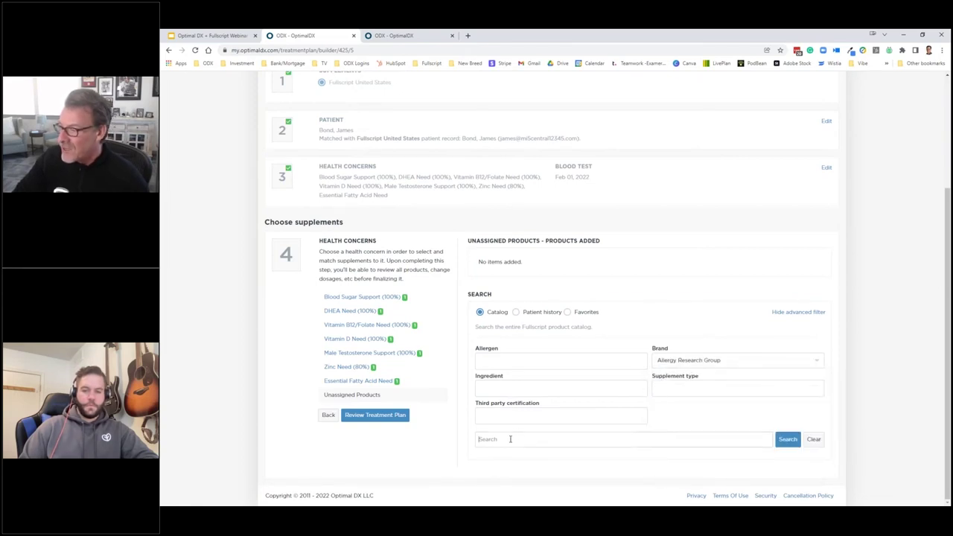
type("multi")
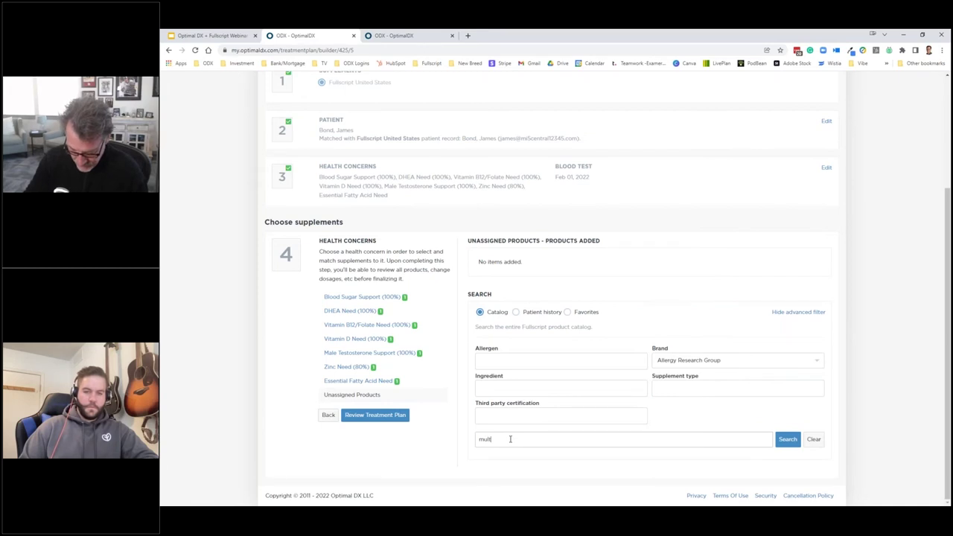
left_click(788, 441)
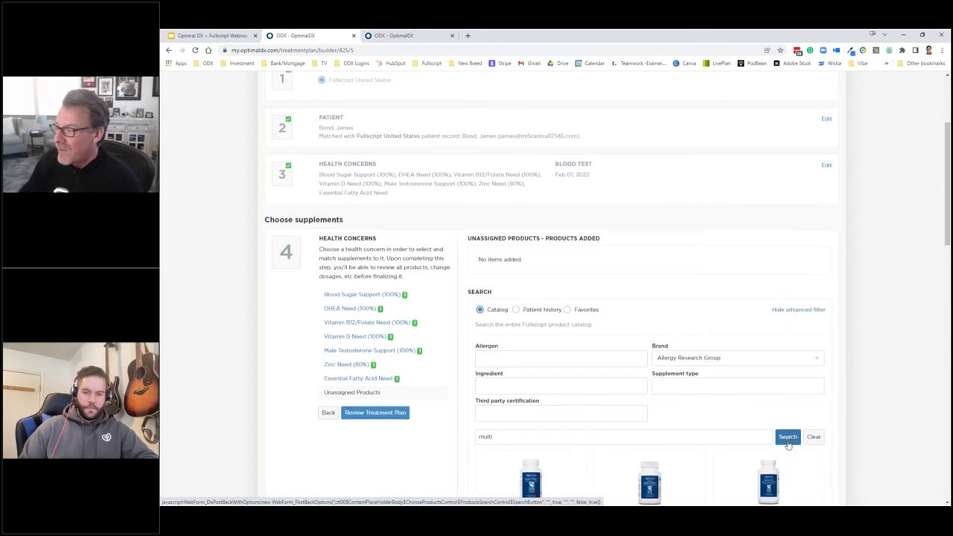
Add Multi-Vi-Min to the unassigned products and proceed to the treatment plan review
scroll(757, 370, "down", 3)
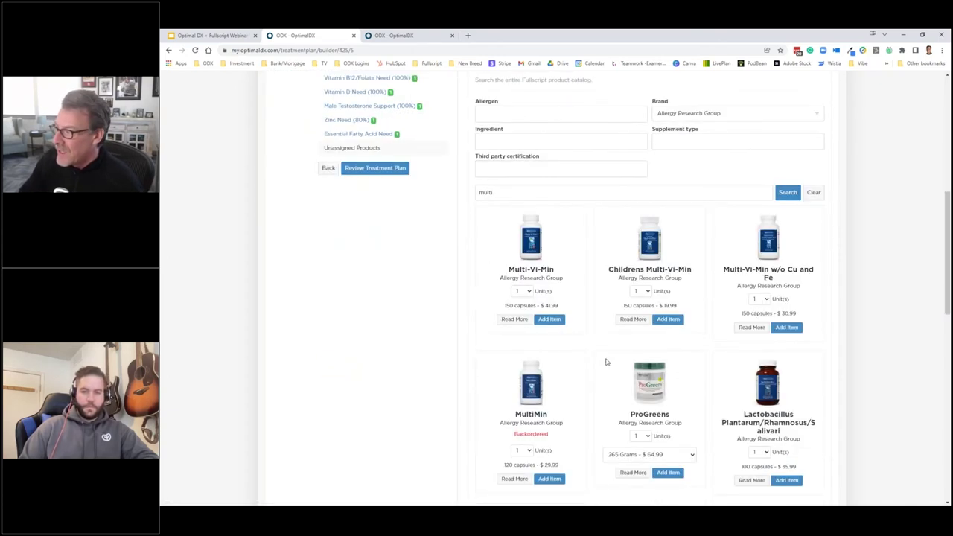
left_click(551, 321)
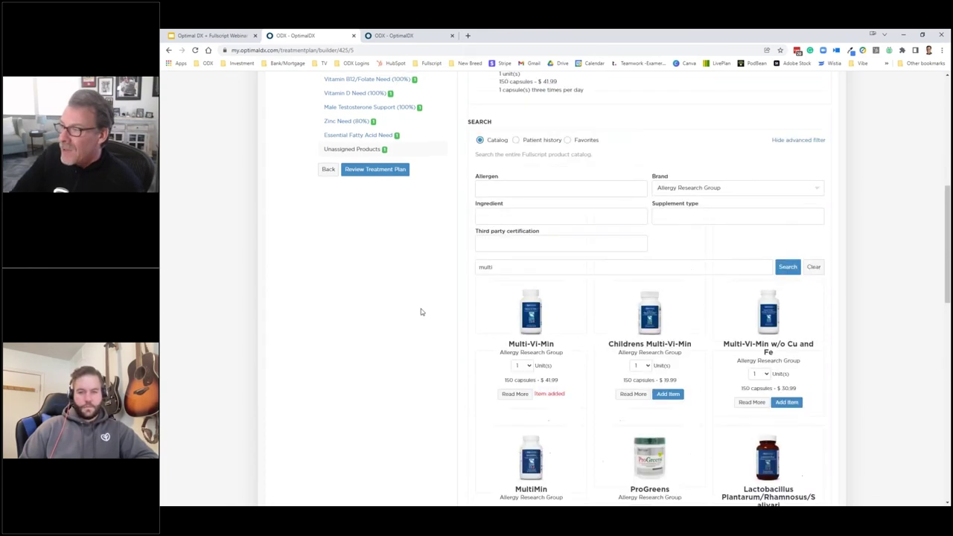
left_click(378, 236)
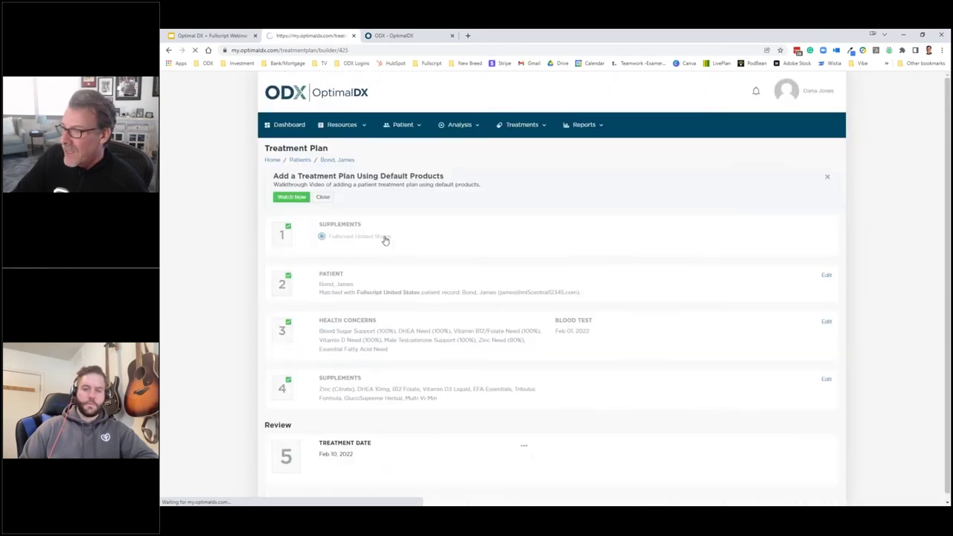
Fill the plan's personal message from the template beginning "I'm glad we could connect and put together a treatment plan" and save it
scroll(385, 240, "down", 5)
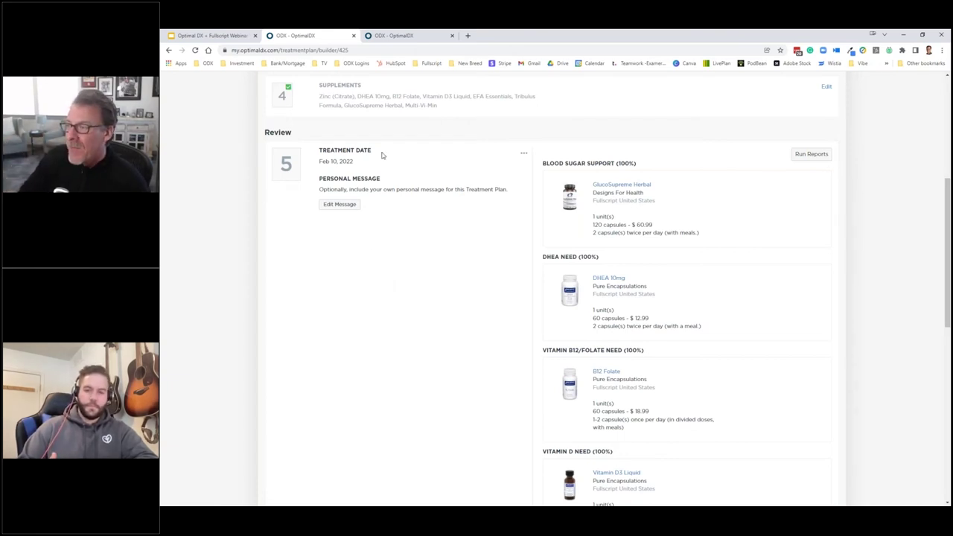
left_click(340, 204)
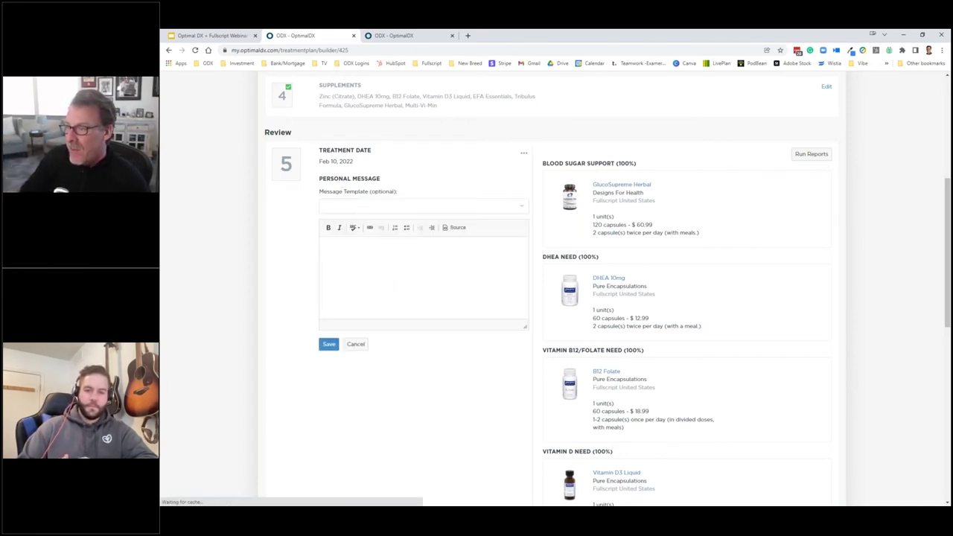
left_click(422, 207)
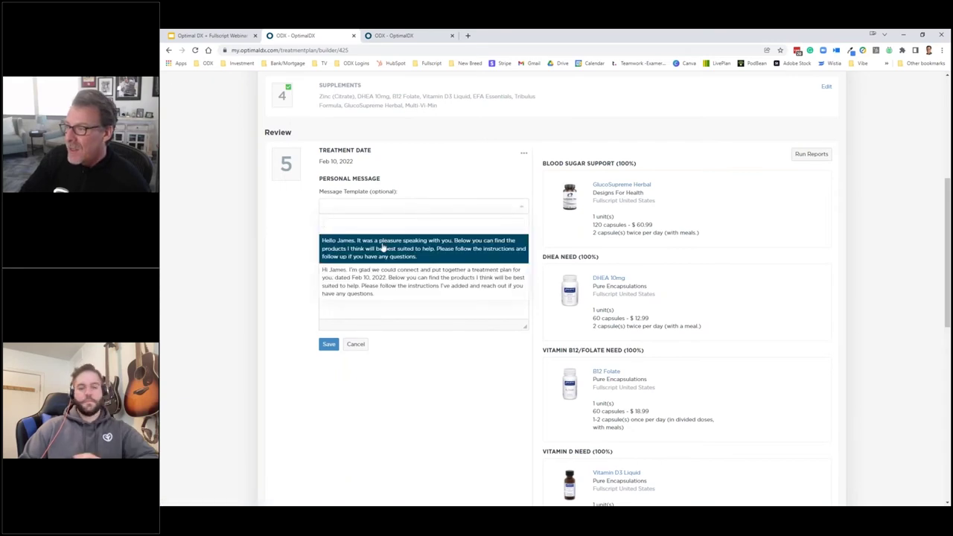
left_click(352, 282)
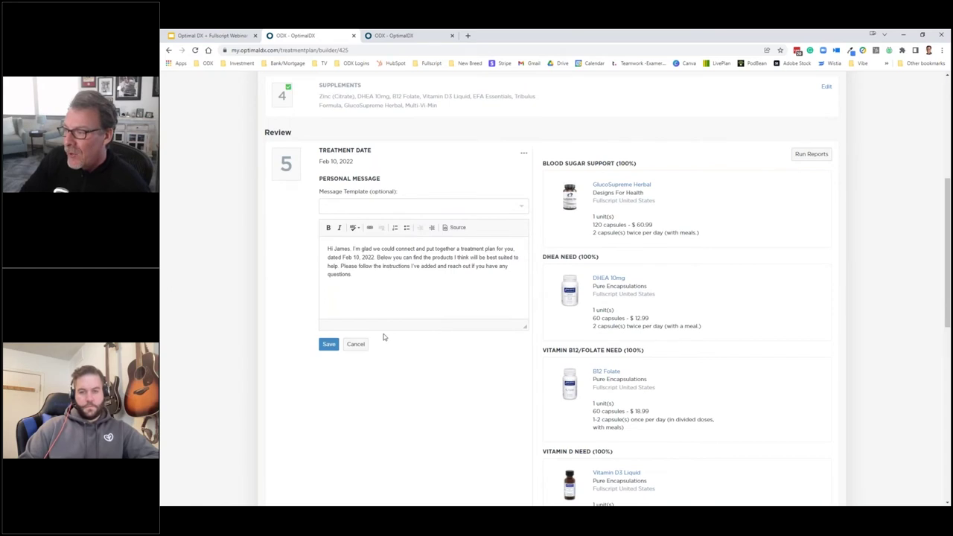
left_click(329, 344)
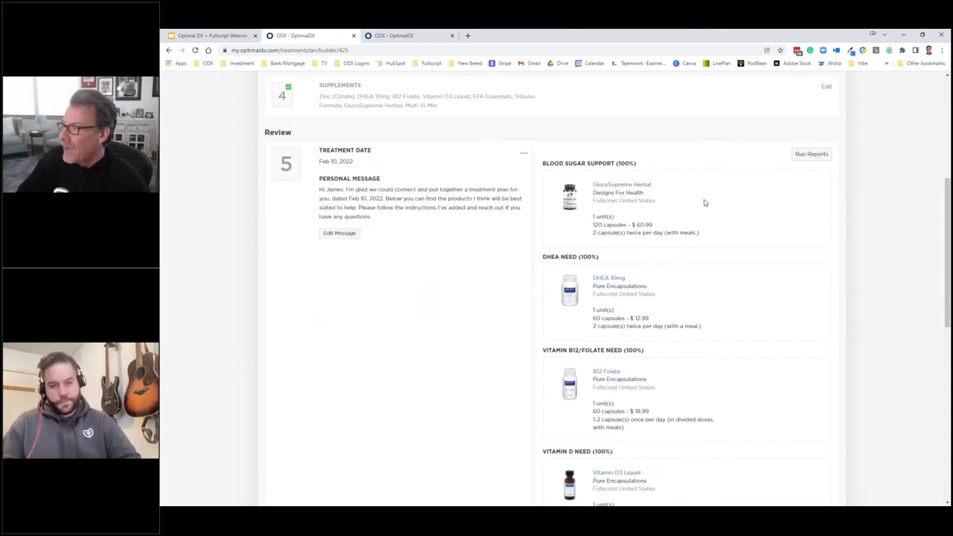
Create the treatment plan in Fullscript United States, view the draft there, and return to the plan review
scroll(704, 201, "down", 10)
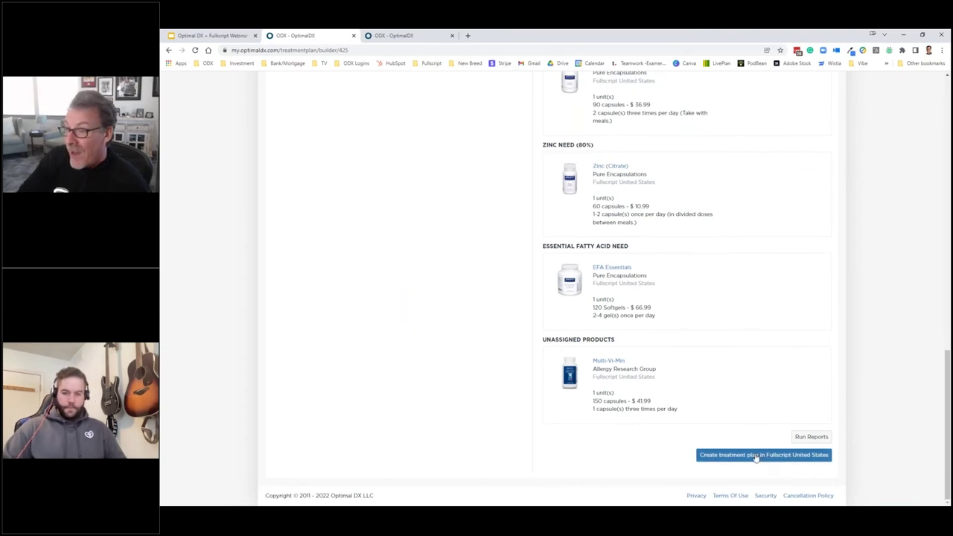
left_click(754, 456)
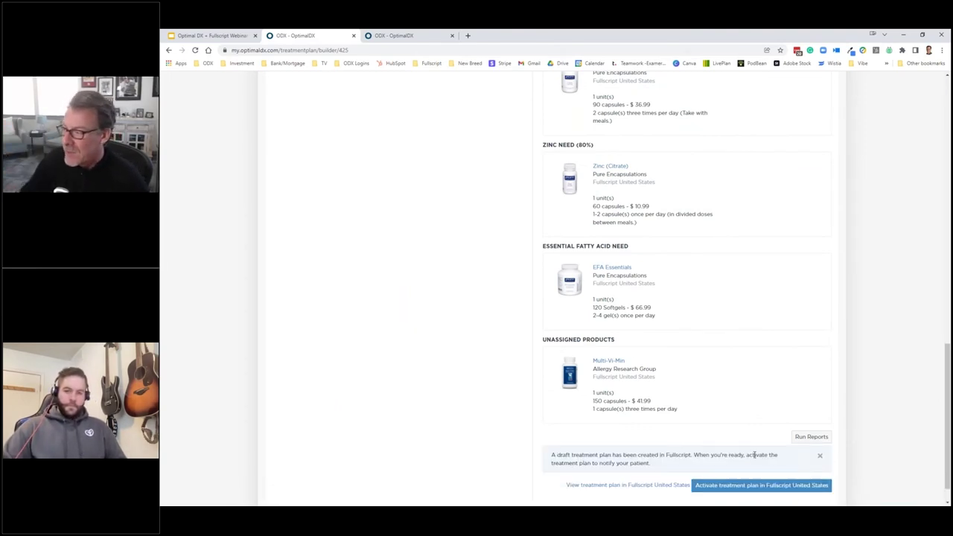
left_click(586, 485)
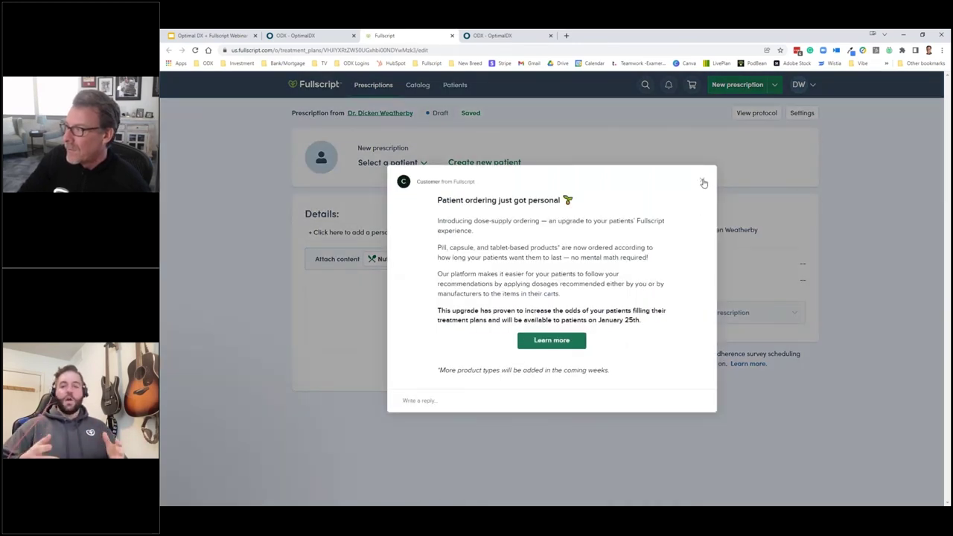
left_click(704, 184)
left_click(452, 35)
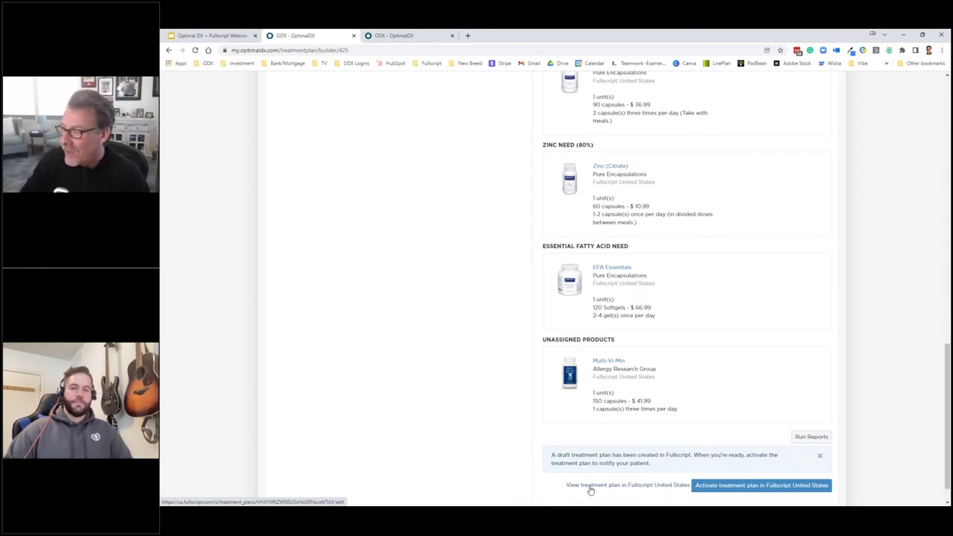
Activate the treatment plan in Fullscript United States and run its Health Improvement Plan report
left_click(727, 488)
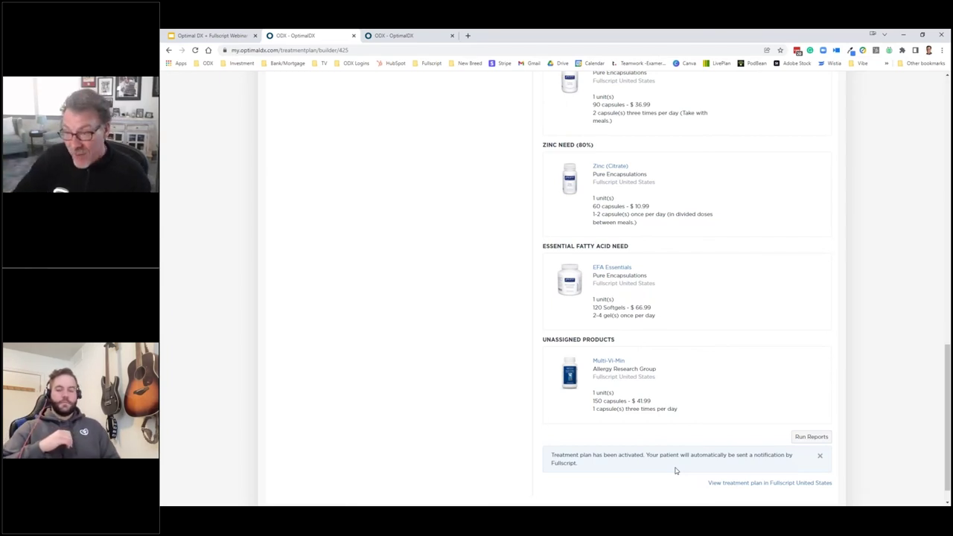
left_click(808, 438)
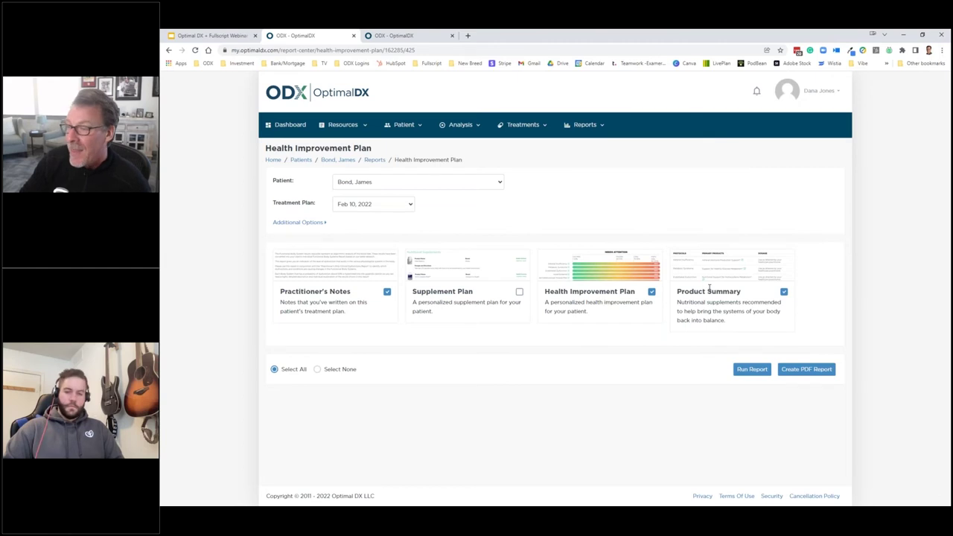
left_click(750, 371)
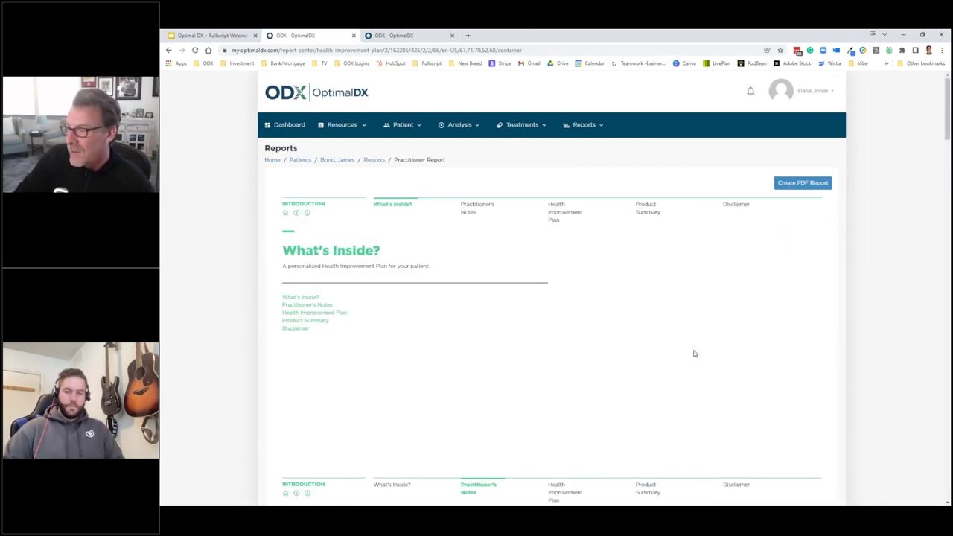
Review the report's practitioner's notes, its Health Improvement Plan needs chart, and the product details for Vitamin B12/Folate, Vitamin D and testosterone
scroll(693, 353, "down", 1)
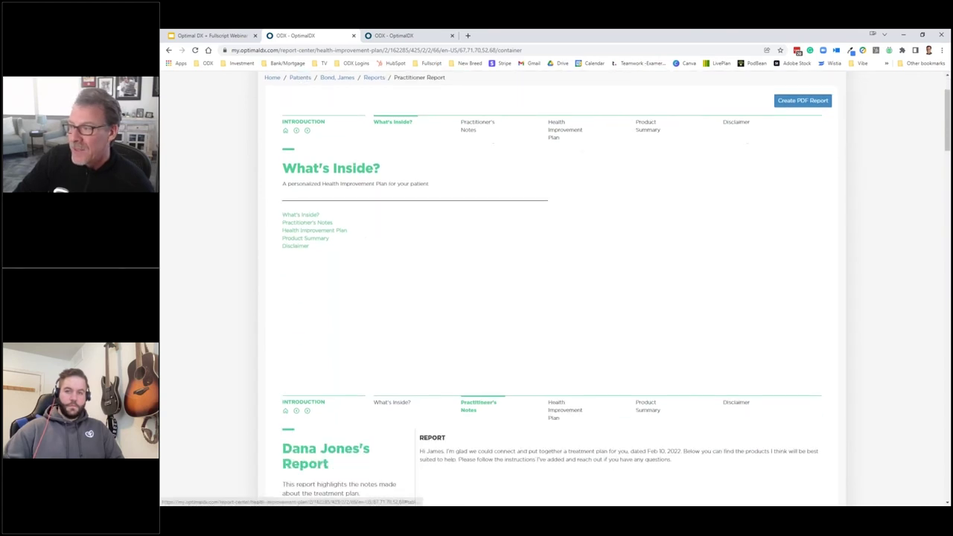
left_click(555, 131)
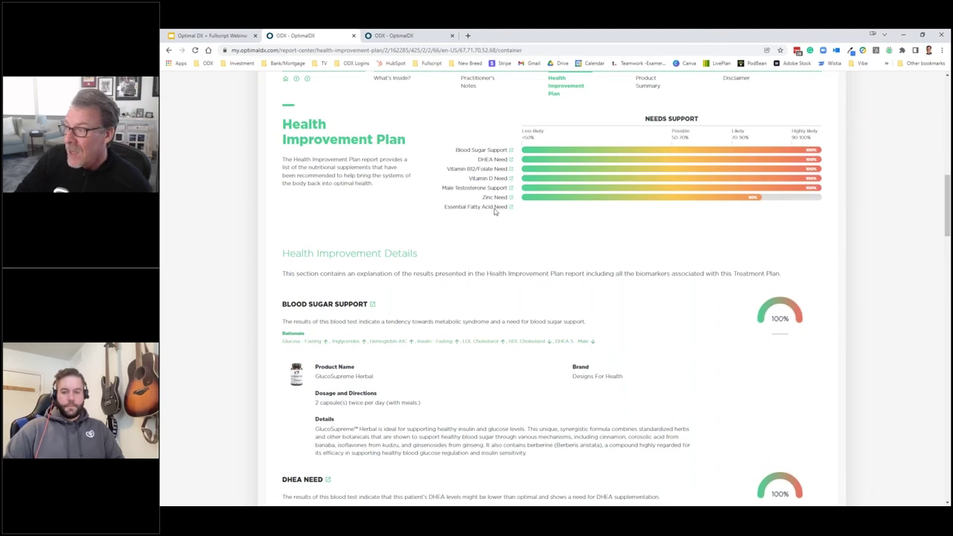
left_click(486, 170)
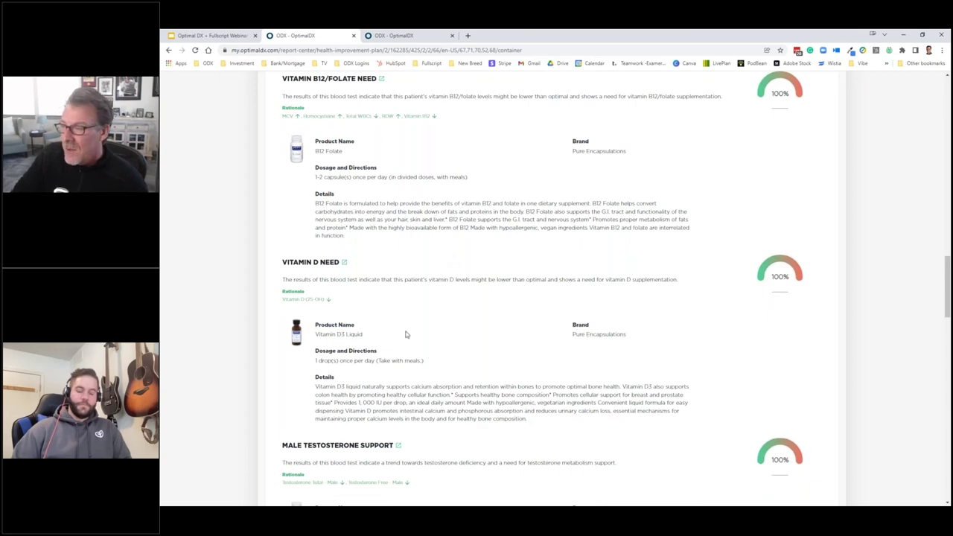
scroll(405, 334, "down", 2)
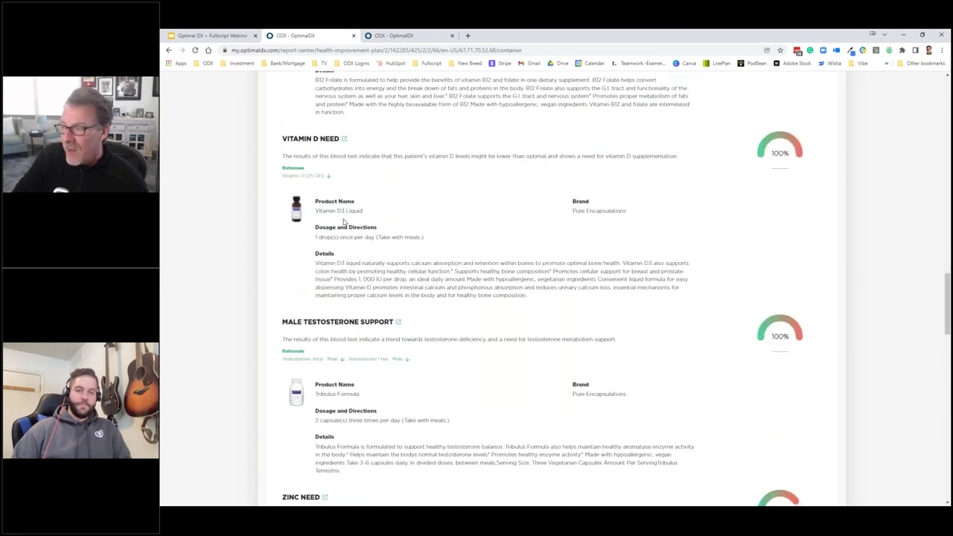
scroll(452, 308, "up", 12)
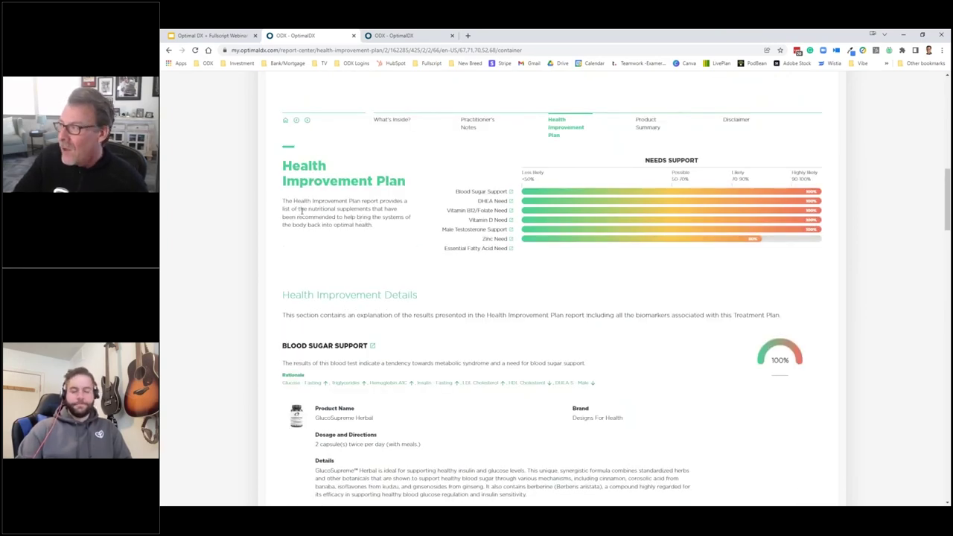
Create the PDF version of the Health Improvement Plan report and fit it to one full page in Adobe Acrobat
scroll(301, 210, "up", 10)
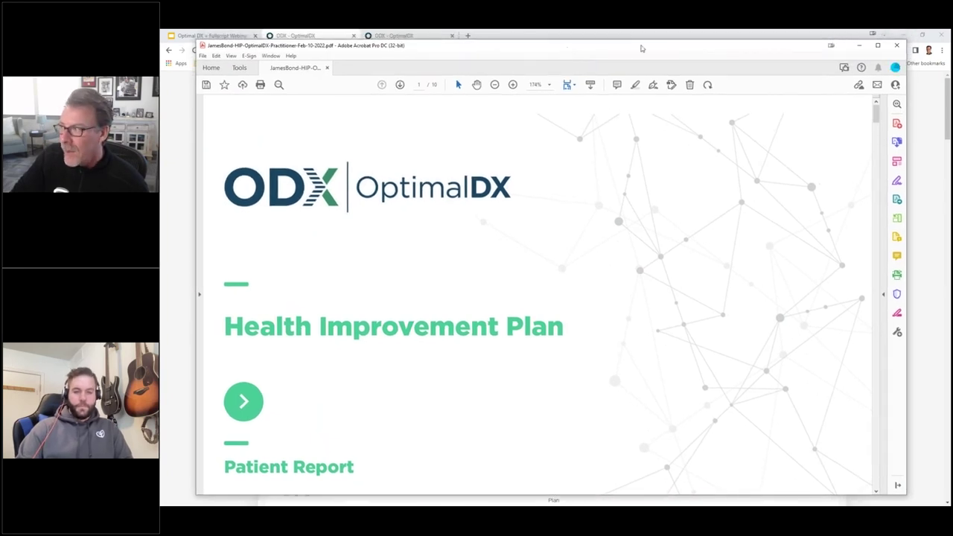
left_click(575, 85)
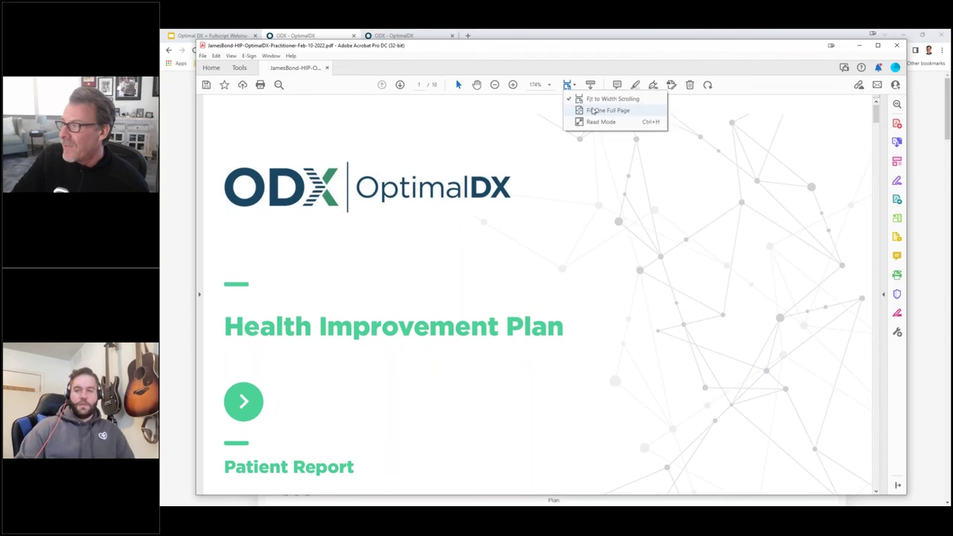
left_click(603, 102)
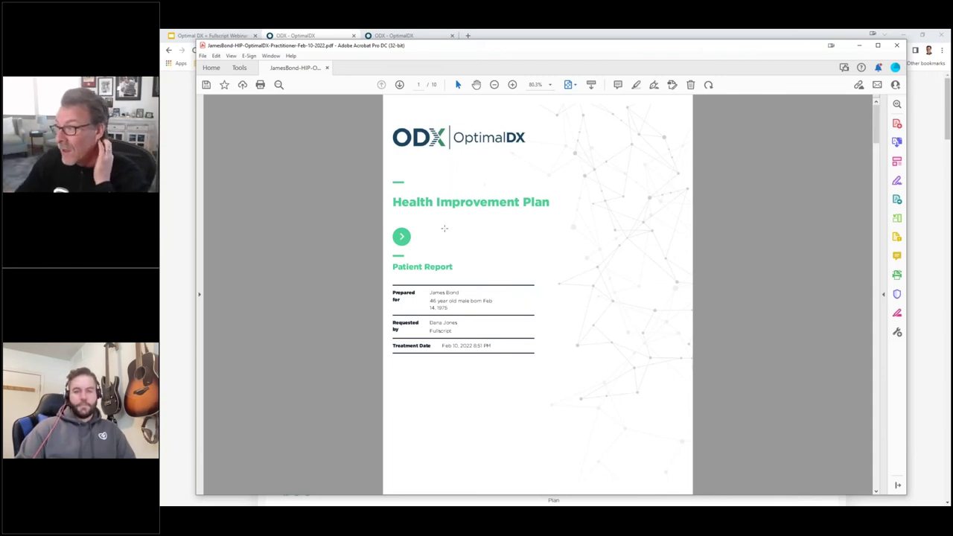
Review the PDF's contents, practitioner's notes, needs chart, Blood Sugar Support details and Product Summary, and close it without saving changes
left_click(402, 237)
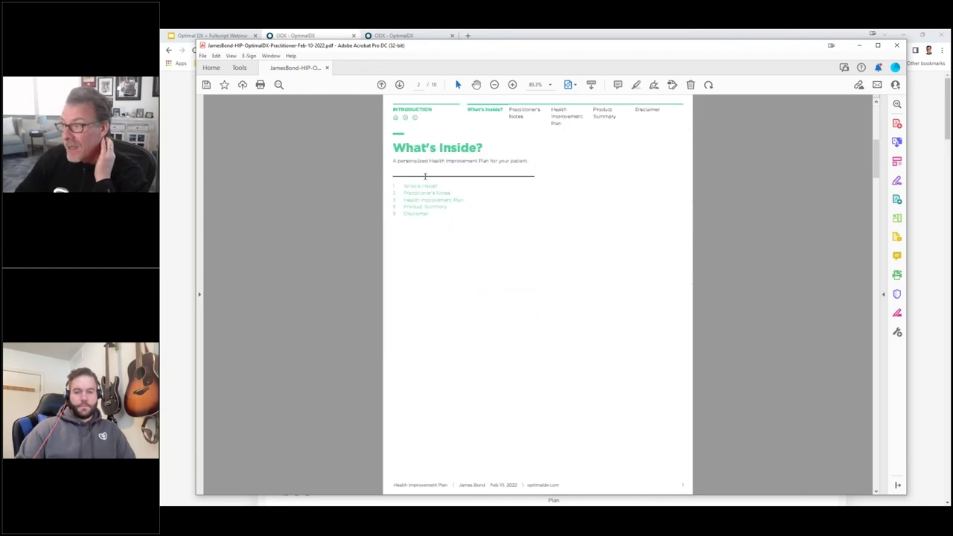
left_click(430, 195)
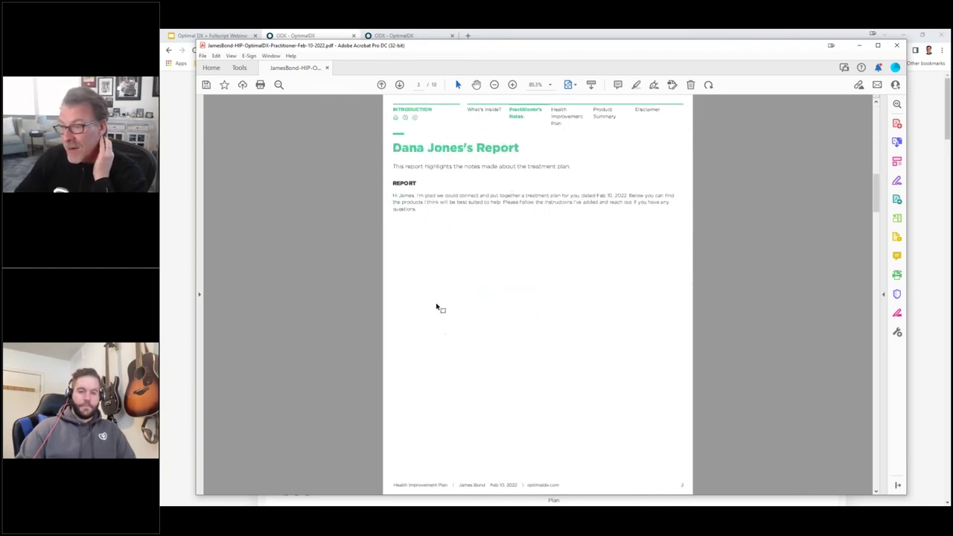
left_click(564, 117)
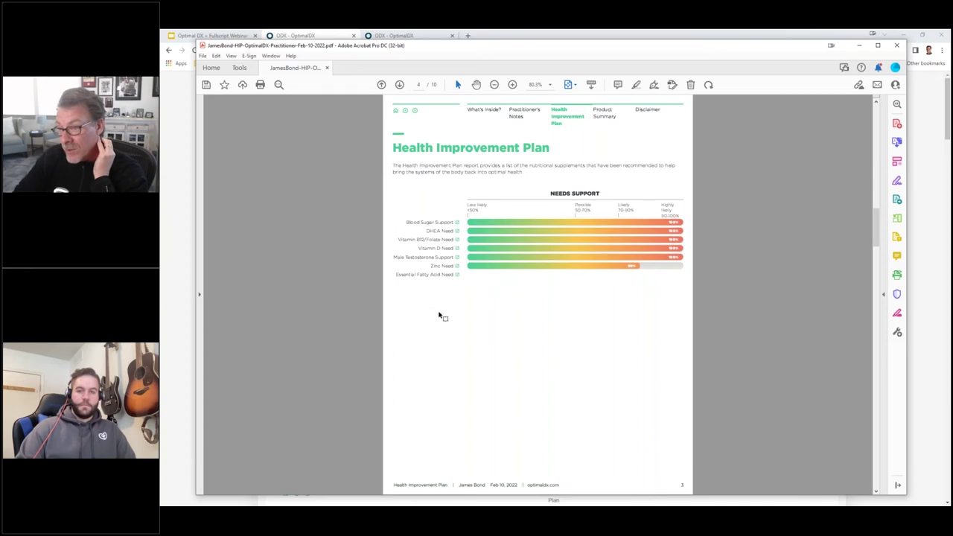
left_click(426, 224)
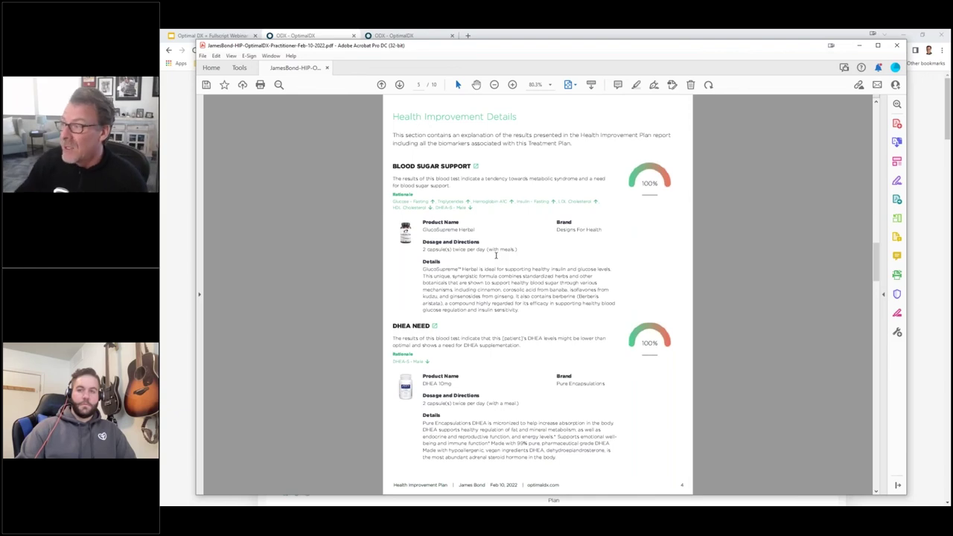
scroll(516, 250, "down", 20)
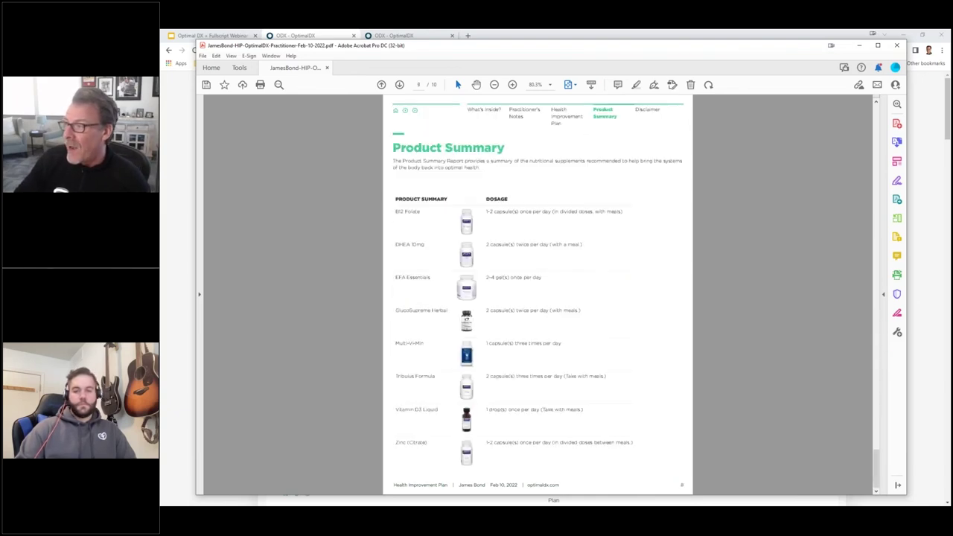
scroll(524, 267, "up", 2)
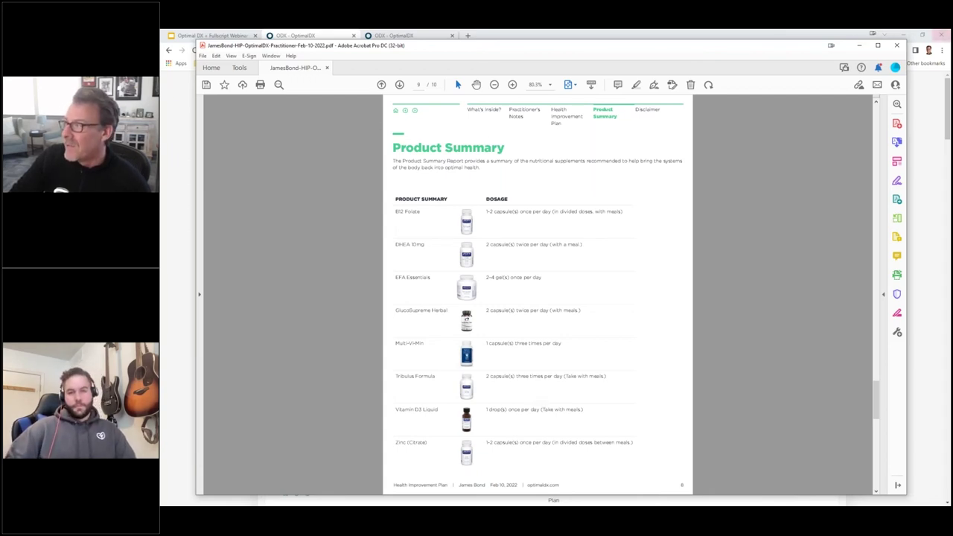
left_click(897, 45)
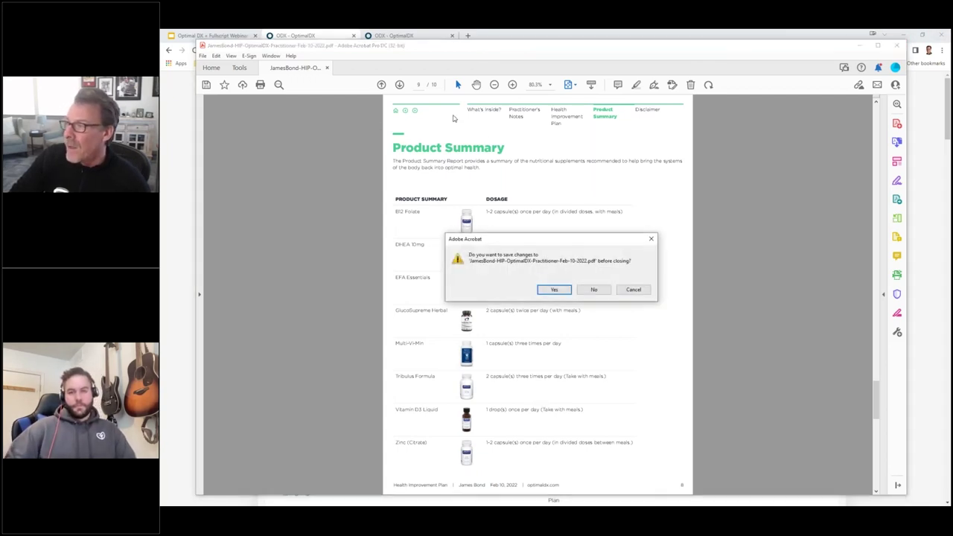
left_click(595, 295)
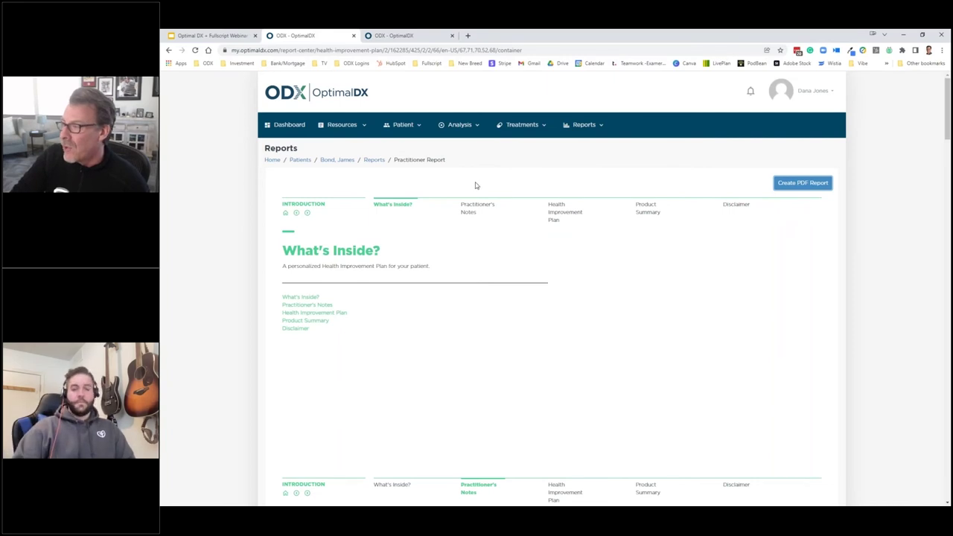
Open the Feb 10, 2022 treatment plan from the list of treatment plans and look over its review section
left_click(522, 125)
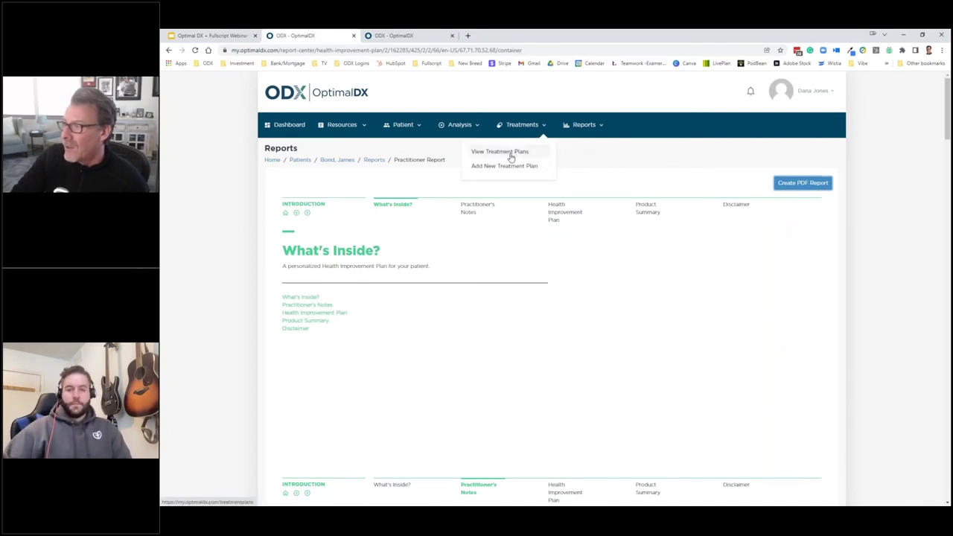
left_click(511, 155)
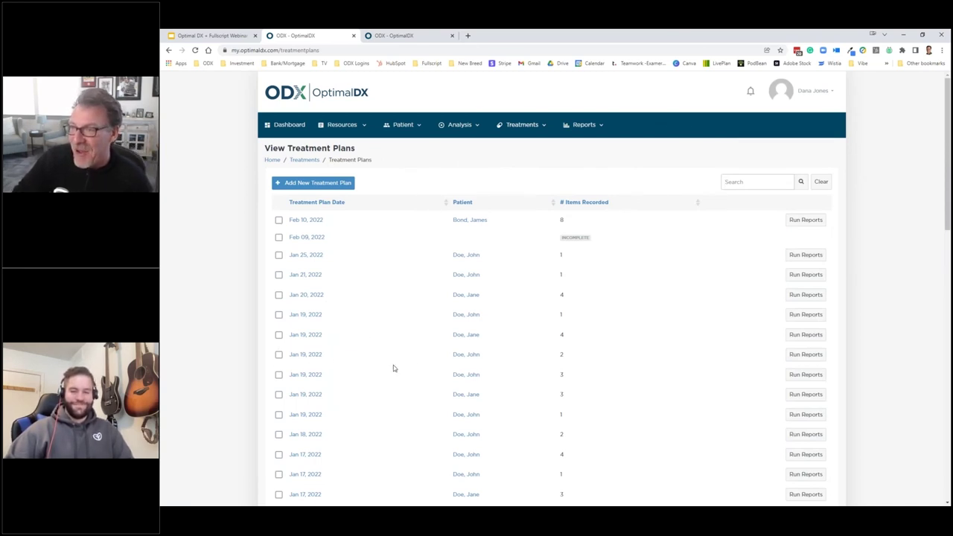
left_click(300, 221)
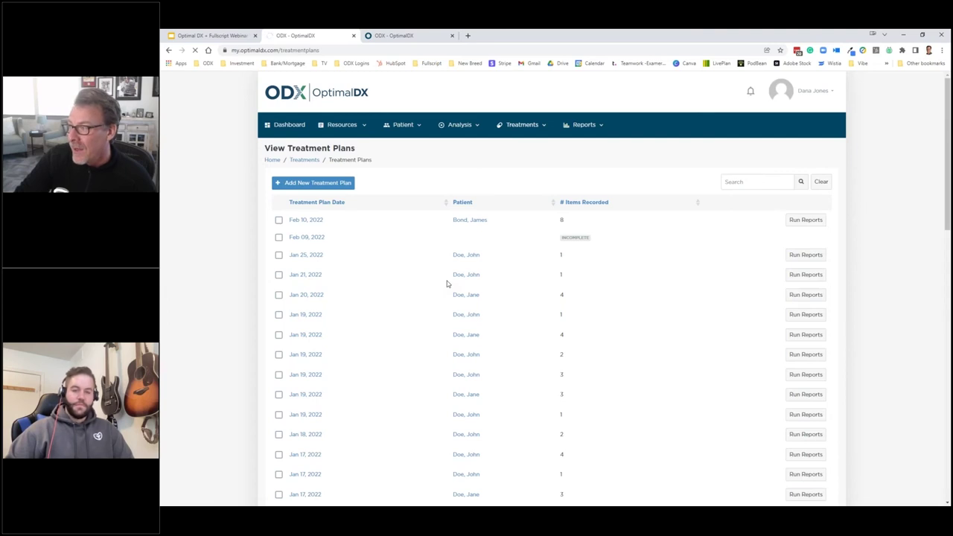
scroll(447, 313, "down", 4)
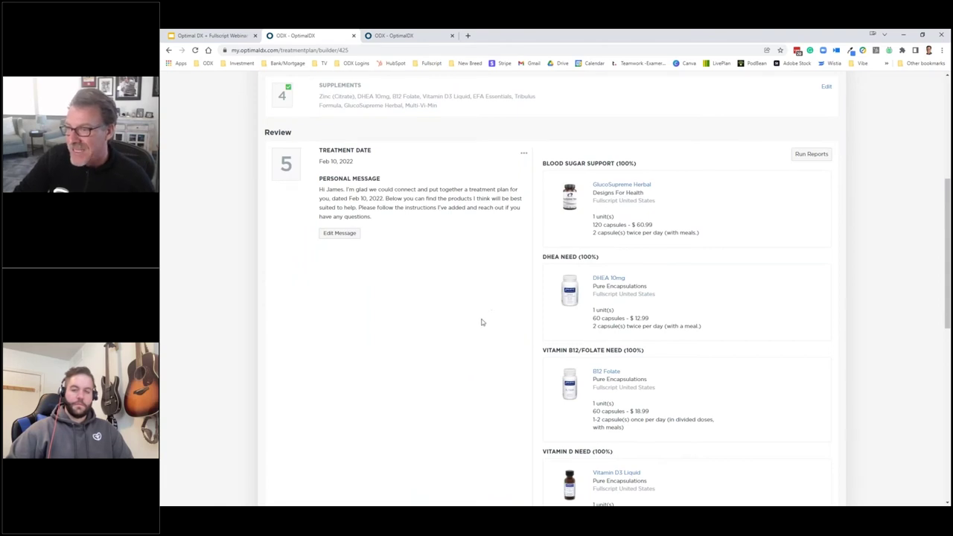
scroll(491, 293, "up", 4)
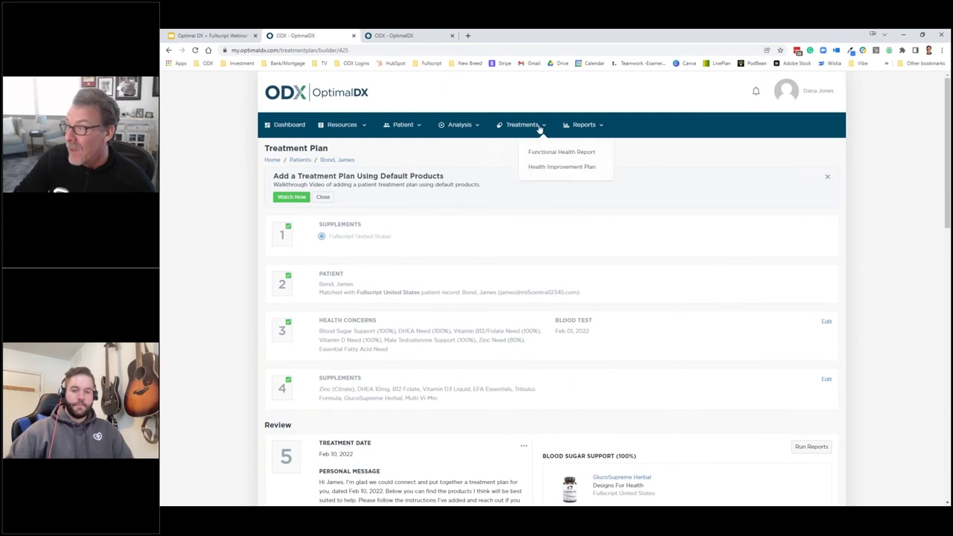
Open the Health Improvement Plan report setup for the same patient with the Feb 10, 2022 treatment plan
mouse_move(530, 129)
mouse_move(585, 125)
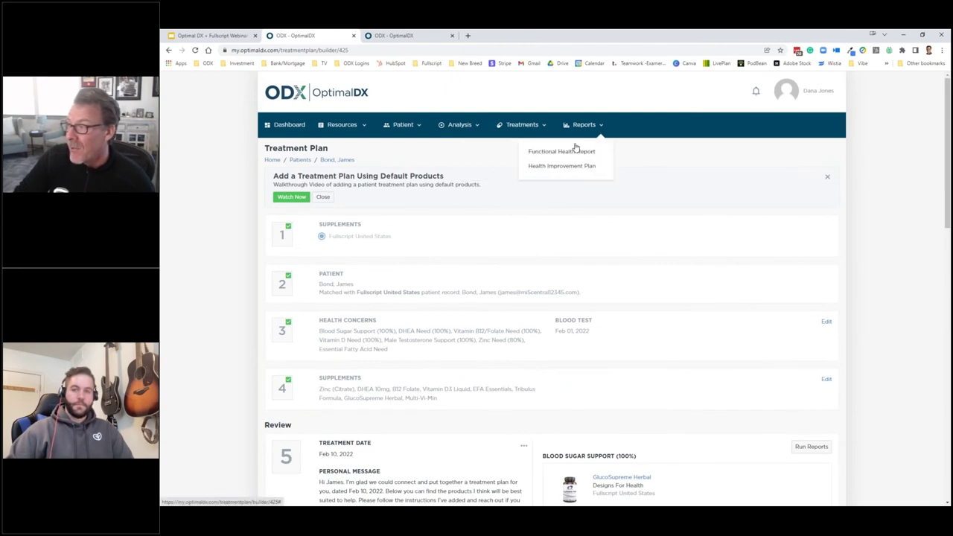
left_click(578, 166)
left_click(443, 185)
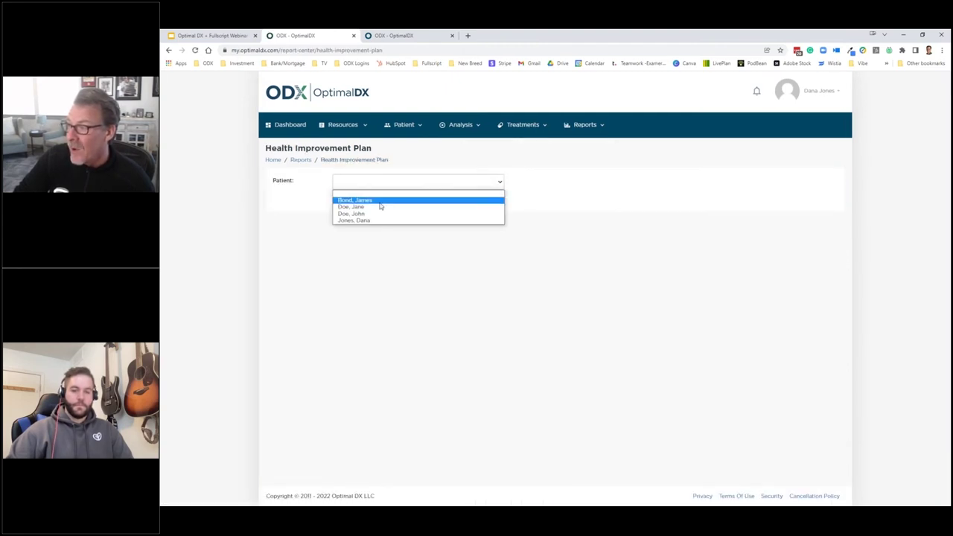
left_click(379, 204)
left_click(379, 205)
left_click(374, 222)
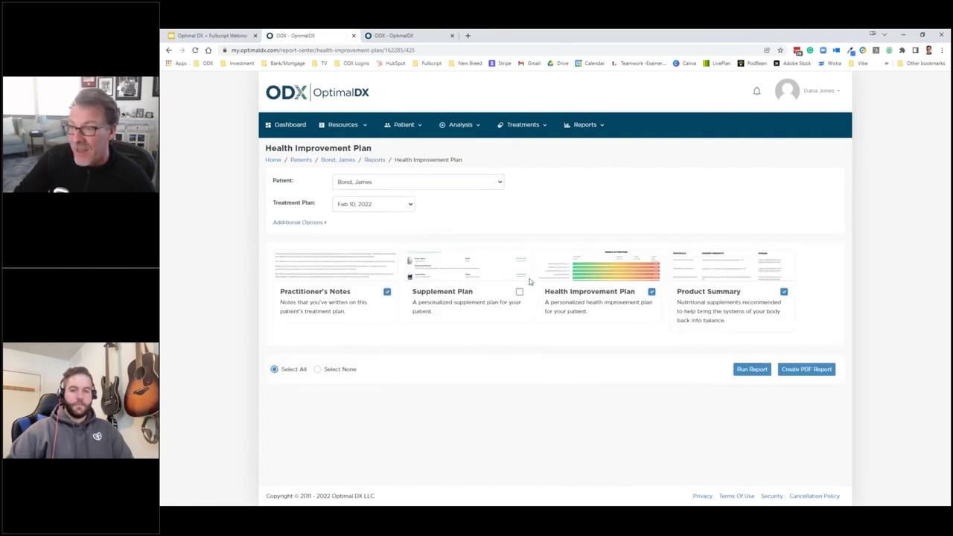
Start a new treatment plan with Fullscript United States as the supplement source for the same patient
left_click(531, 128)
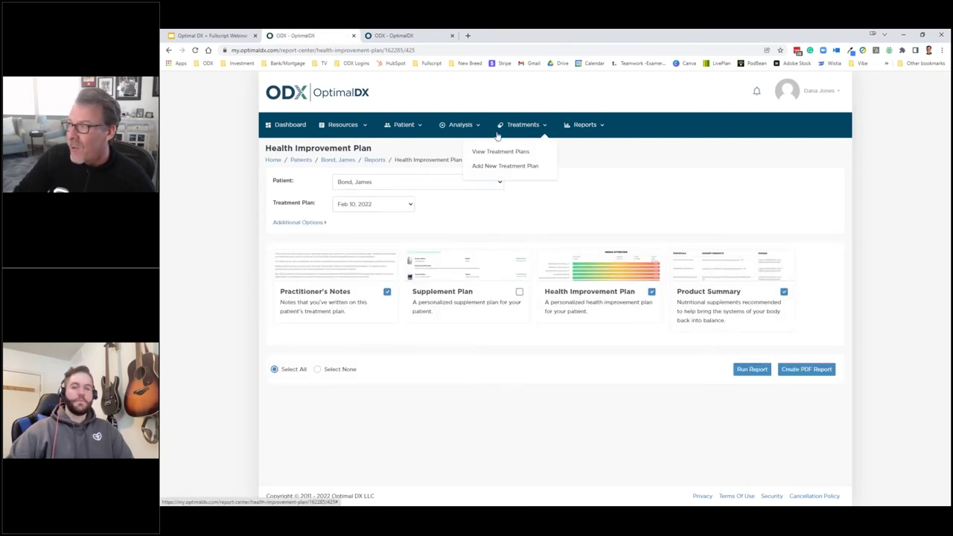
left_click(505, 170)
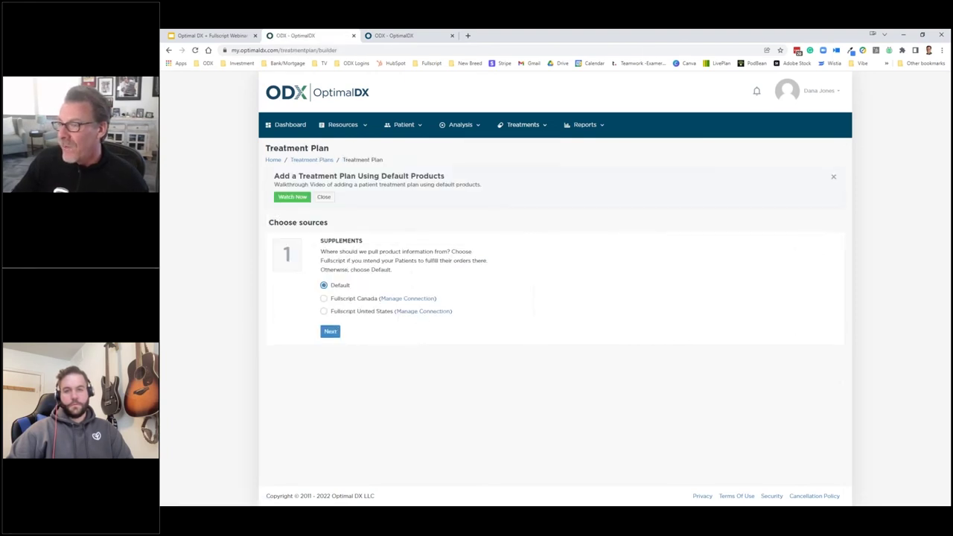
left_click(336, 312)
left_click(330, 332)
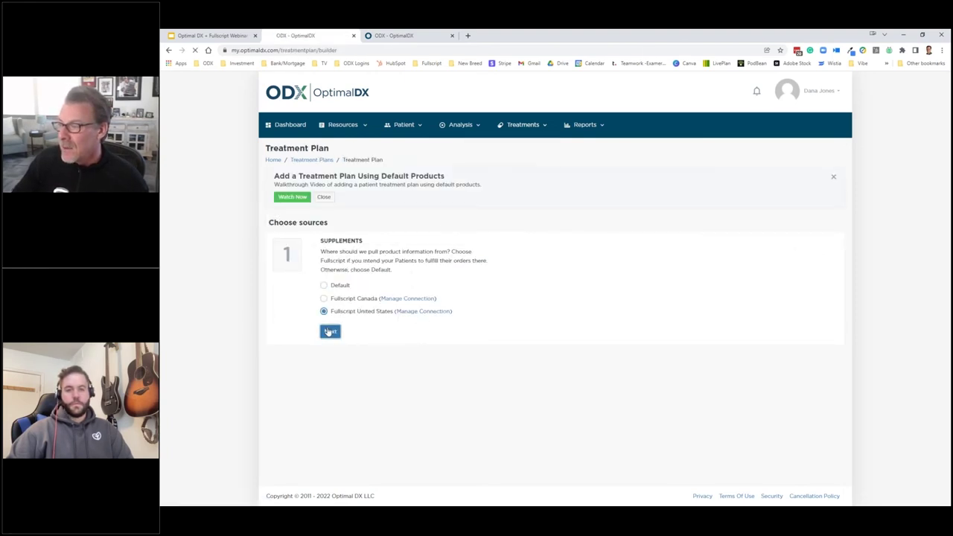
left_click(331, 305)
left_click(335, 321)
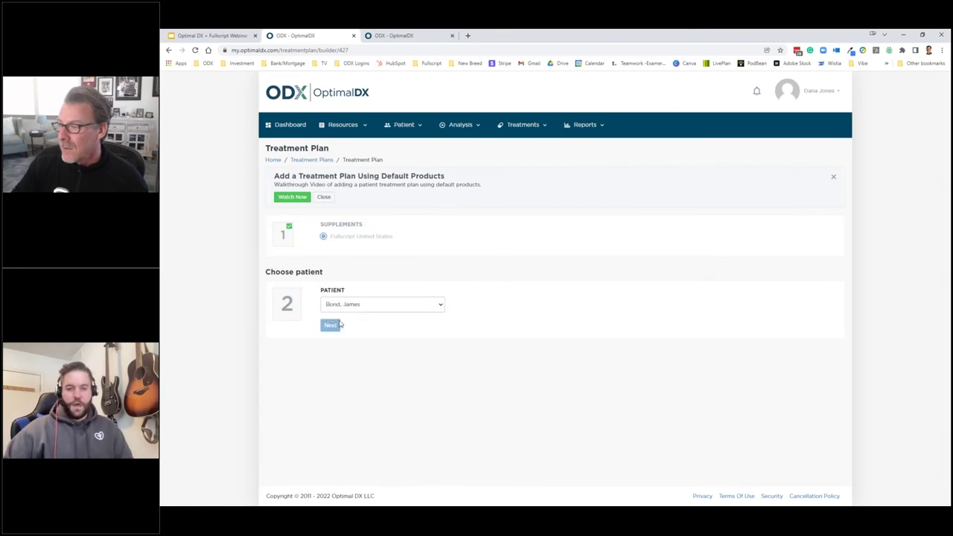
left_click(330, 326)
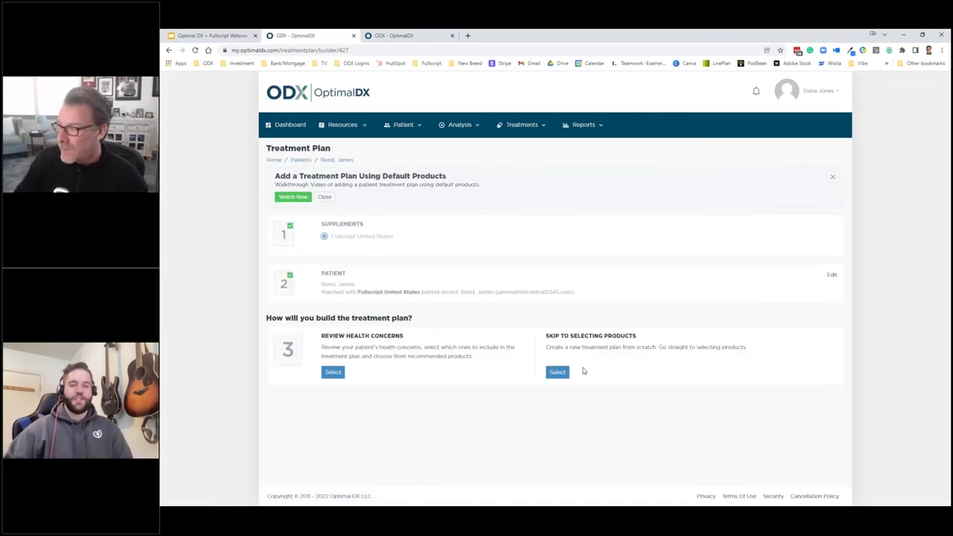
Build the plan by reviewing health concerns from the Feb 01, 2022 blood test
left_click(330, 374)
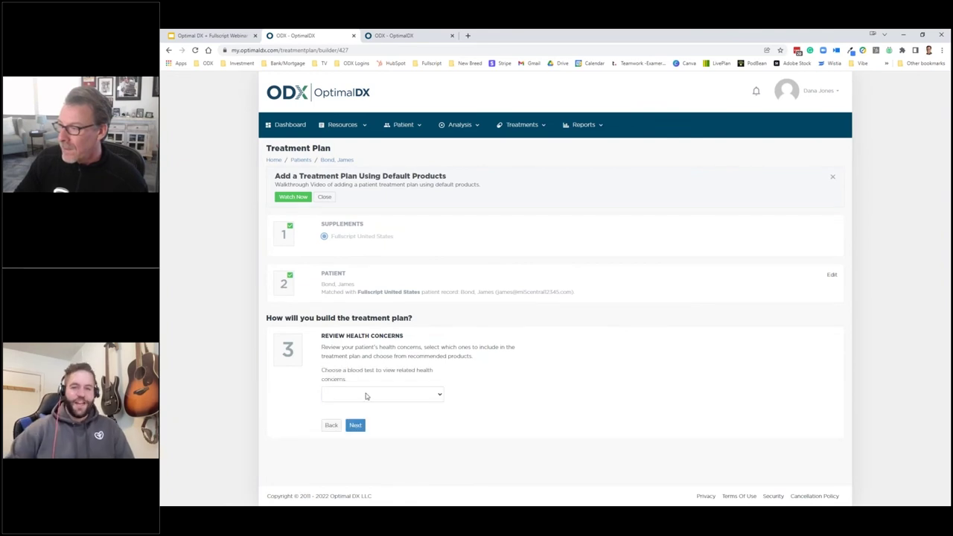
left_click(368, 395)
left_click(363, 413)
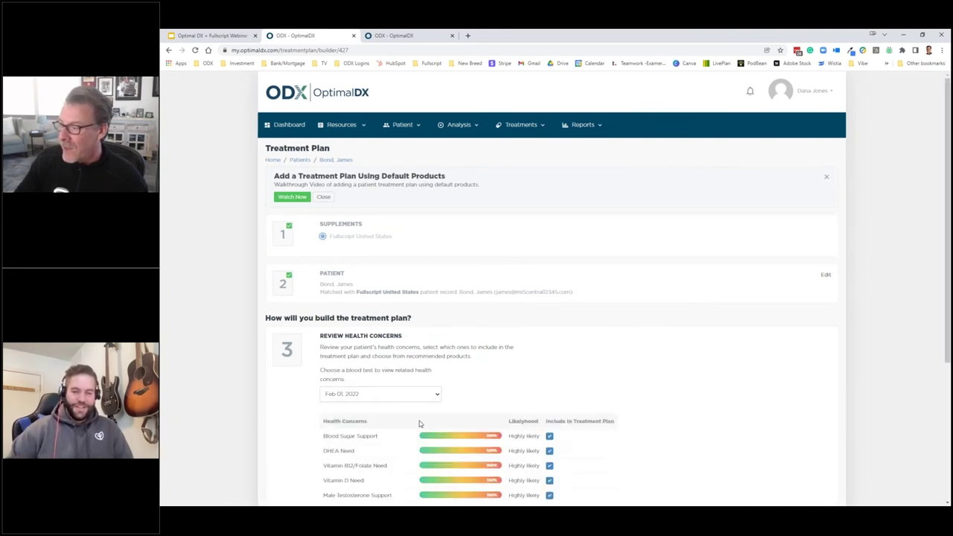
Exclude Vitamin D Need, Male Testosterone Support, Cardio Support, Adrenal Support and Zinc Need from the plan and proceed to choosing supplements
scroll(419, 420, "down", 3)
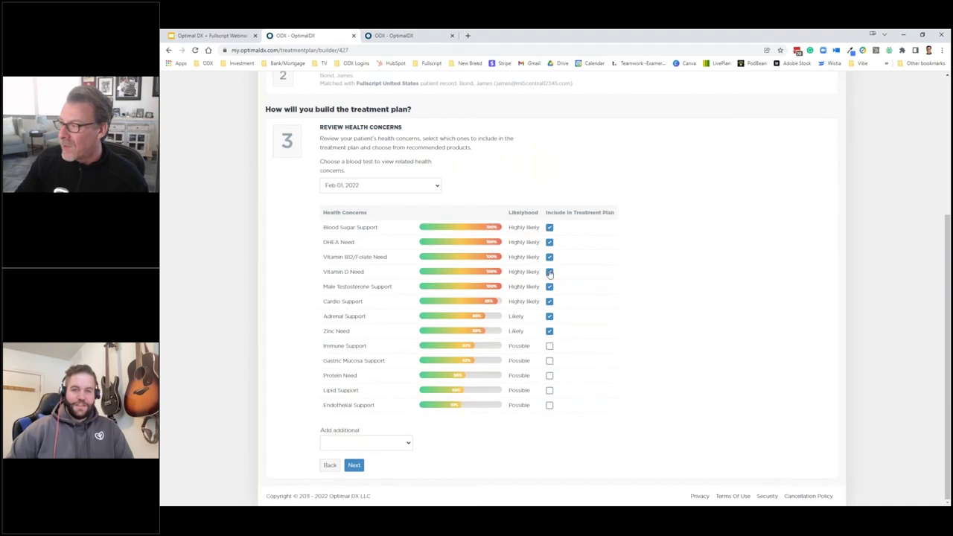
left_click(550, 272)
left_click(550, 287)
left_click(549, 302)
left_click(549, 316)
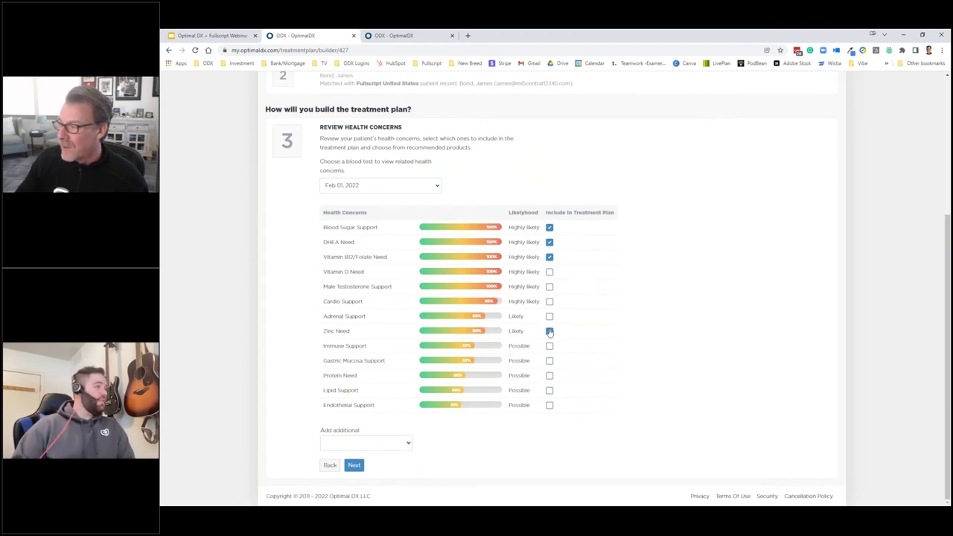
left_click(550, 332)
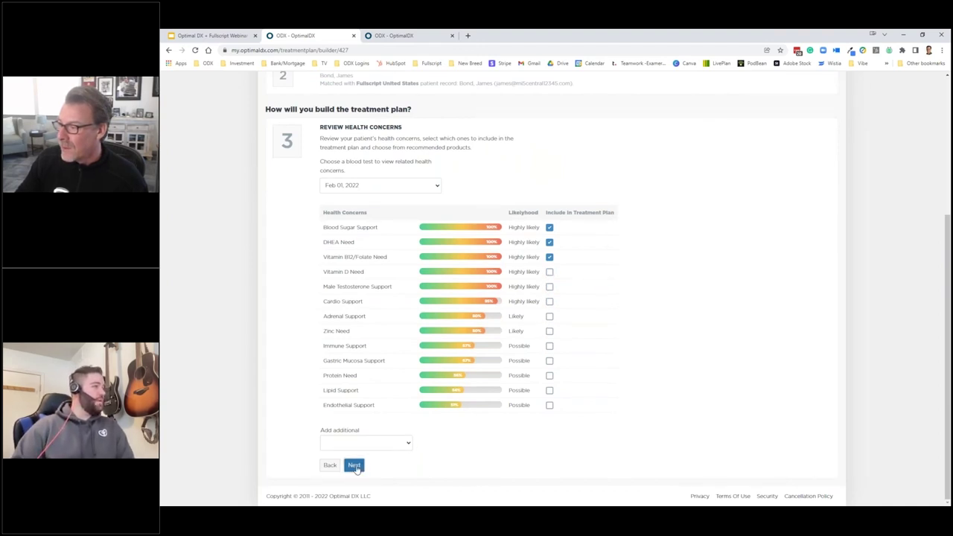
left_click(355, 466)
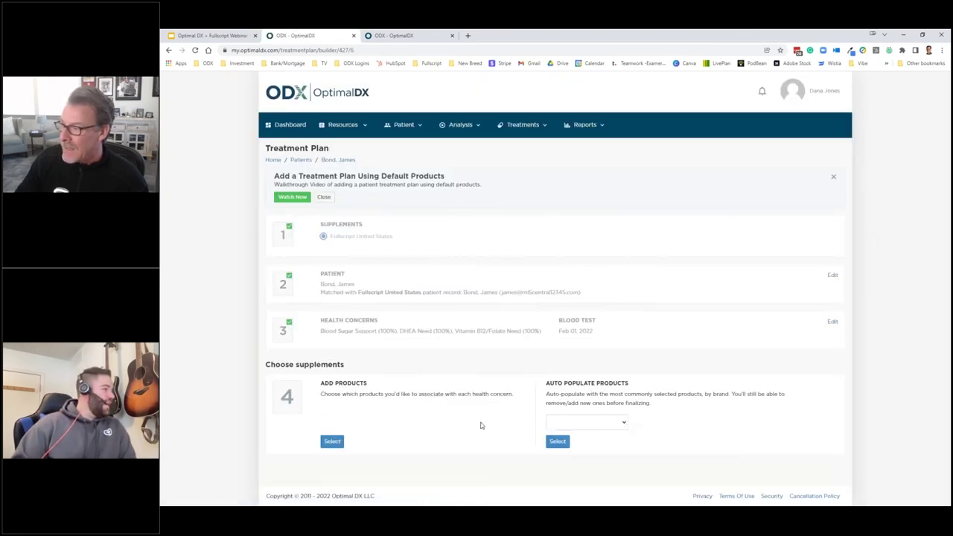
Choose to add products for each health concern and look over the recommended Blood Sugar Support products
left_click(332, 443)
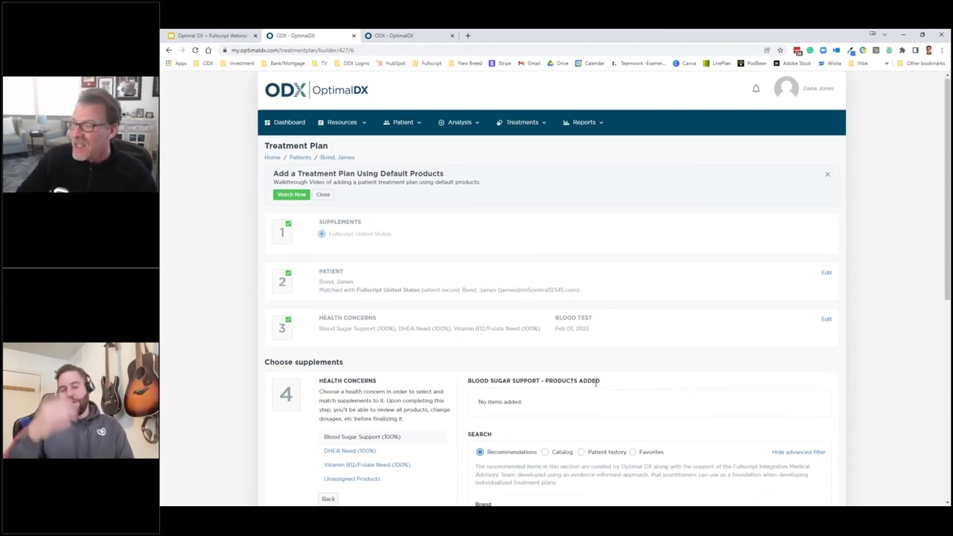
scroll(571, 324, "down", 2)
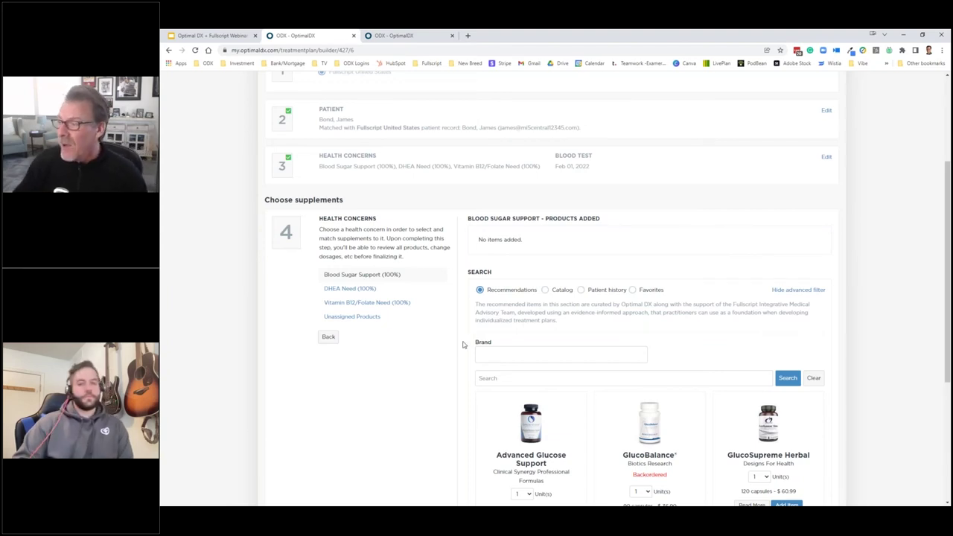
scroll(400, 402, "down", 2)
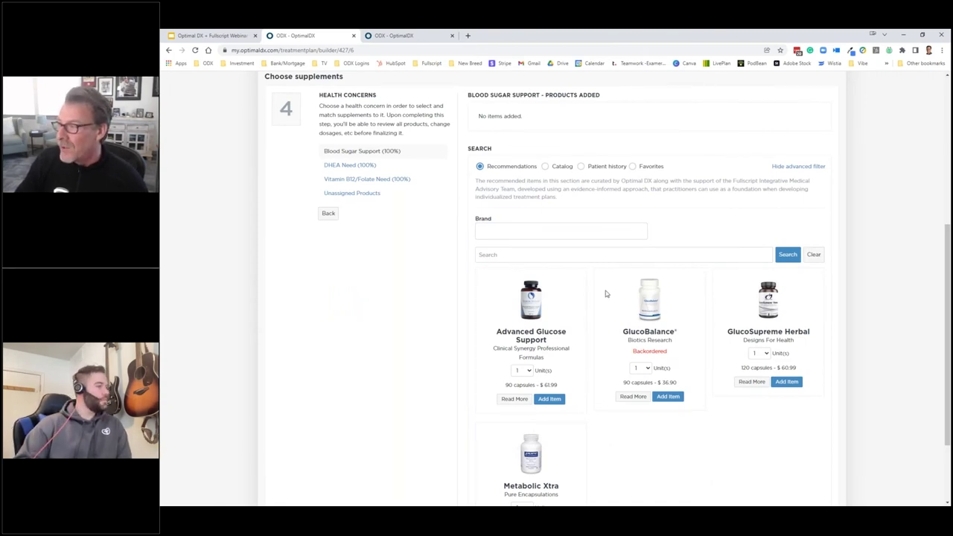
Look over the Catalog search options and the Patient history products for Blood Sugar Support
left_click(546, 168)
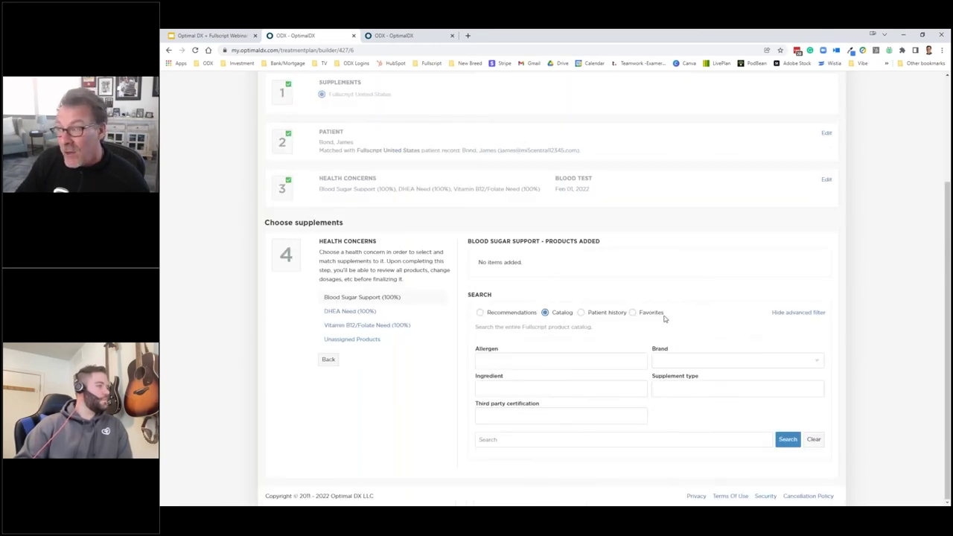
left_click(582, 314)
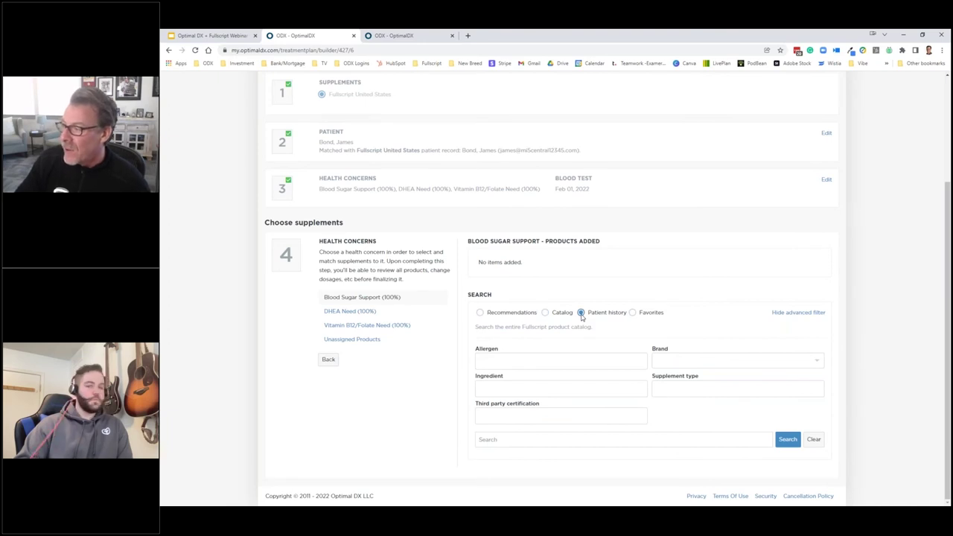
scroll(615, 413, "down", 2)
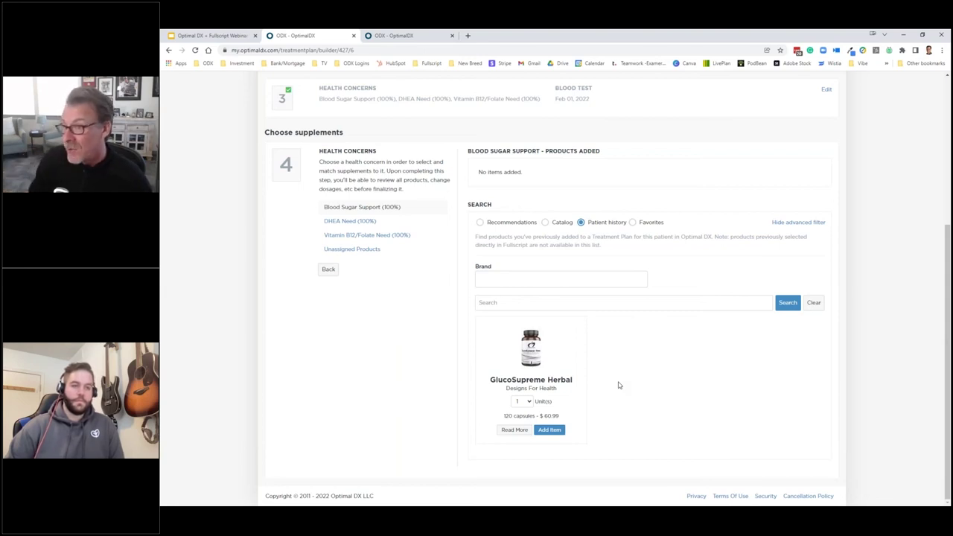
Search the Favorites source for products in the General Wellness category and look through them
left_click(633, 224)
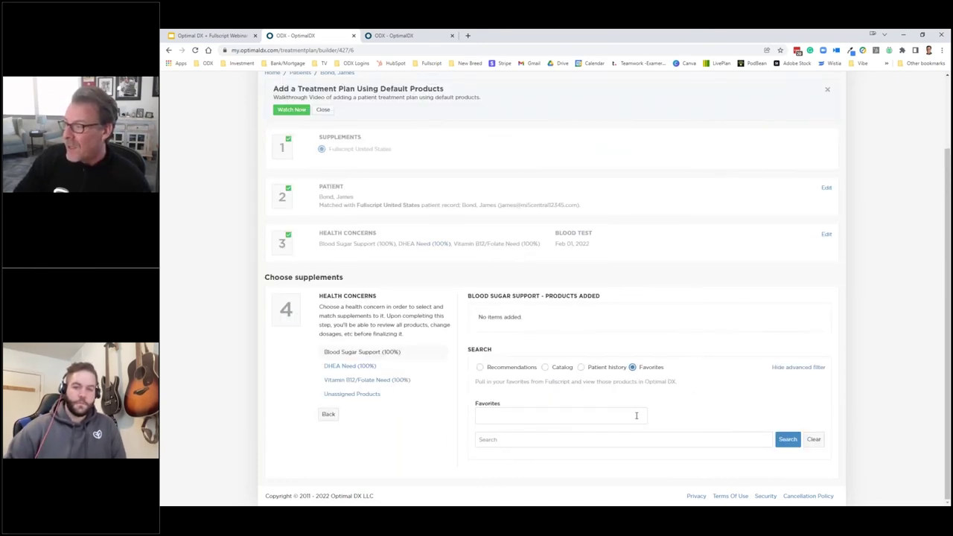
left_click(634, 413)
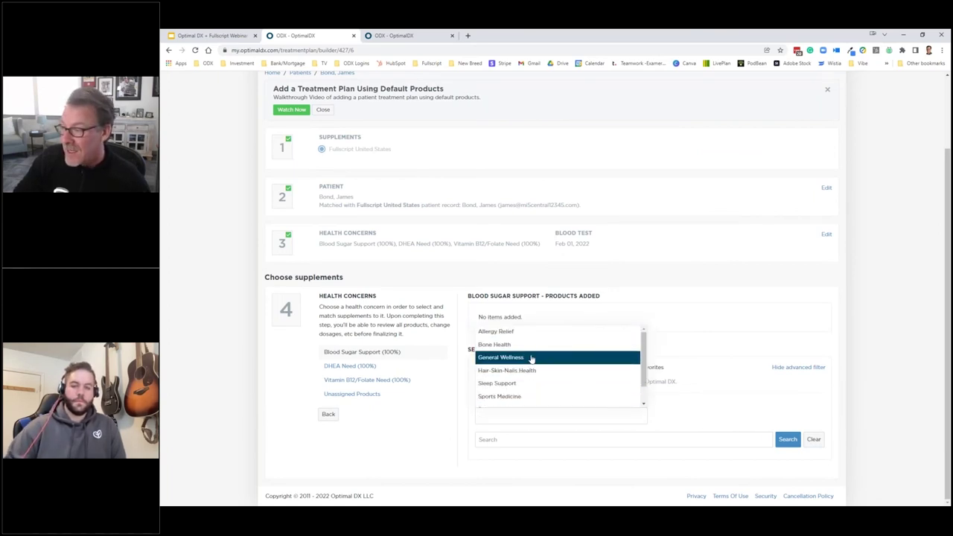
left_click(532, 359)
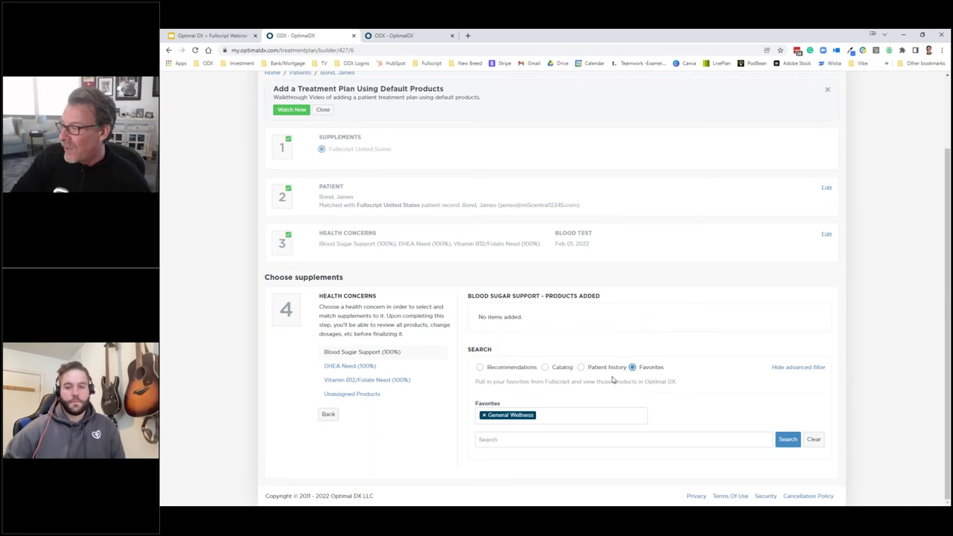
left_click(788, 440)
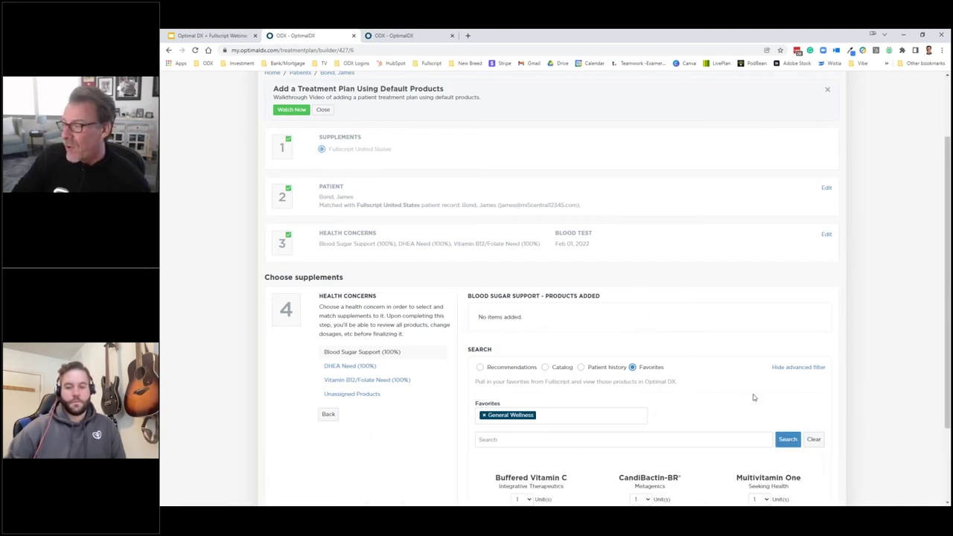
scroll(754, 397, "down", 3)
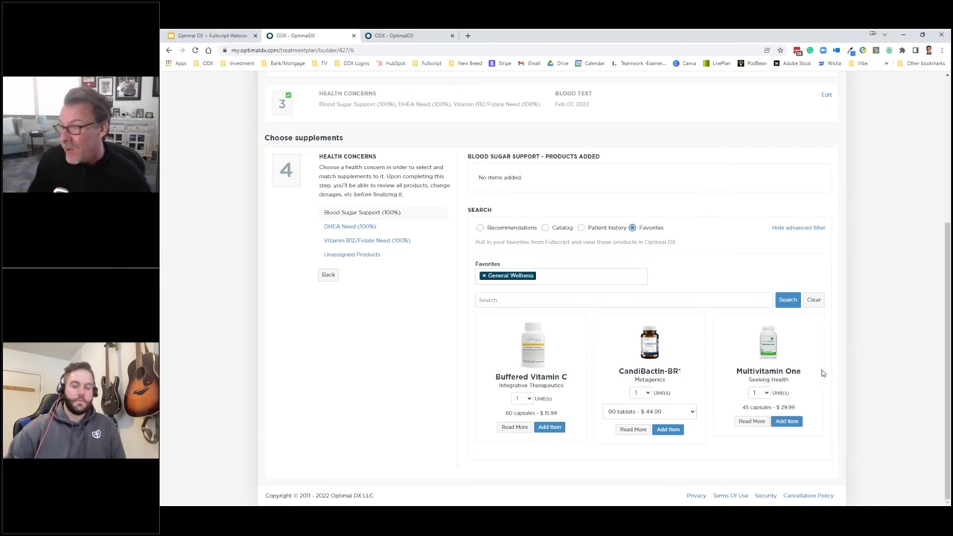
Review the Buffered Vitamin C product details and its past patients, briefly opening the first patient's record and their Jan 18, 2022 recommendation
left_click(515, 427)
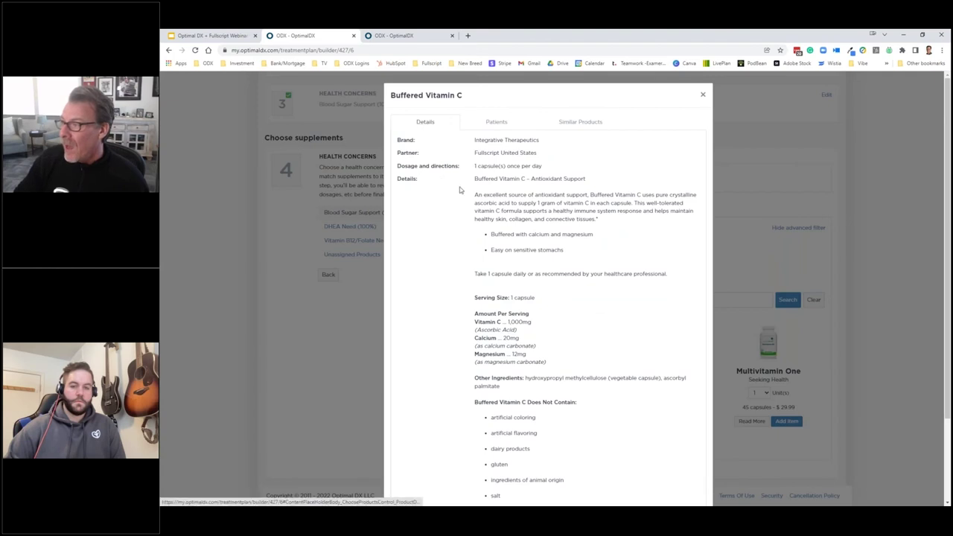
left_click(496, 125)
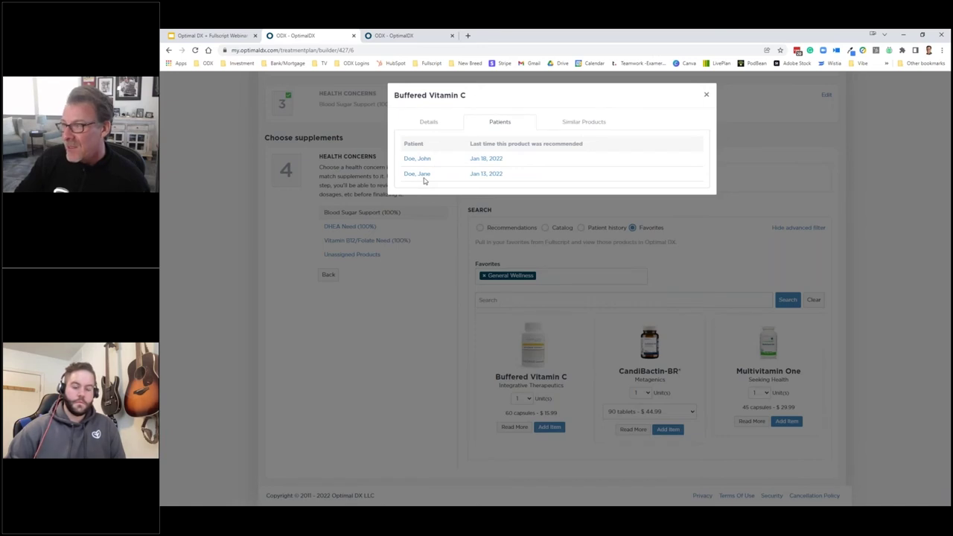
left_click(412, 159)
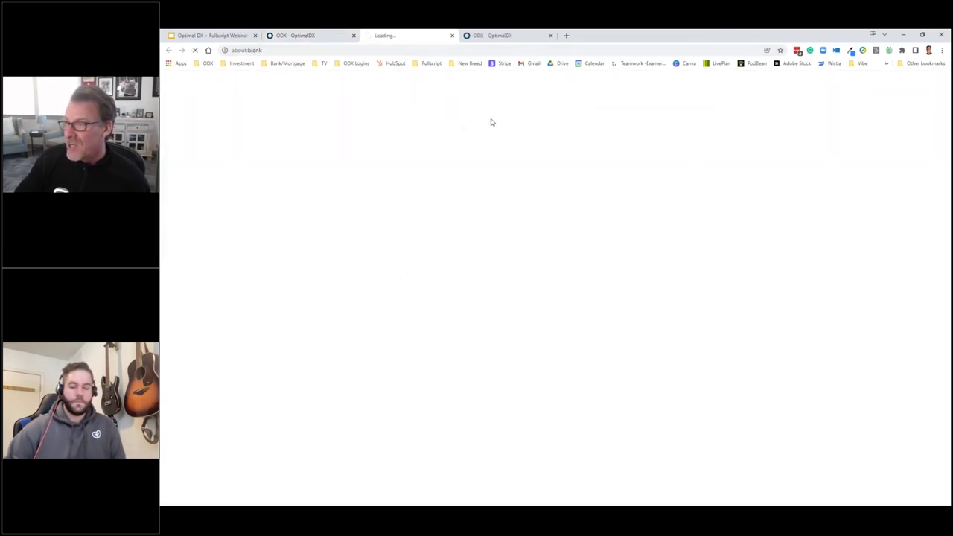
left_click(452, 35)
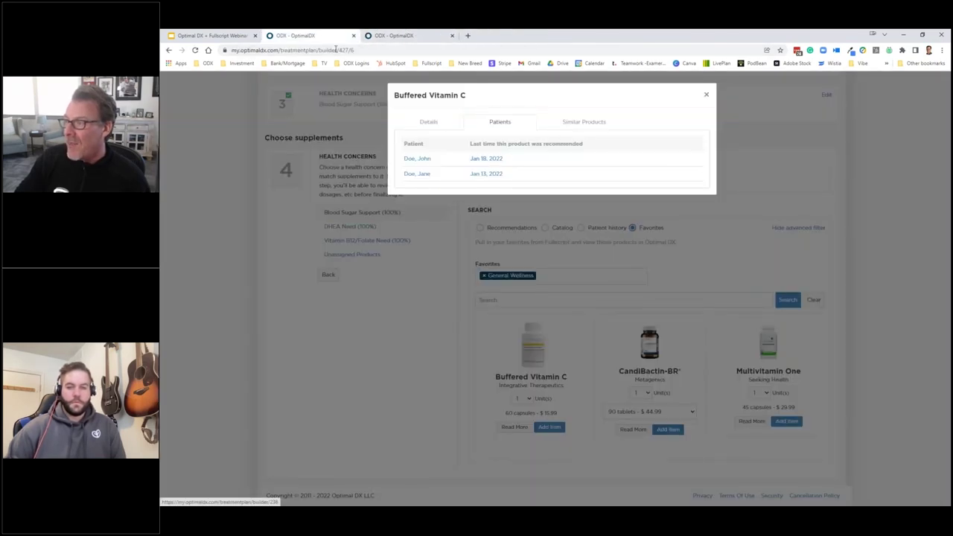
left_click(495, 161)
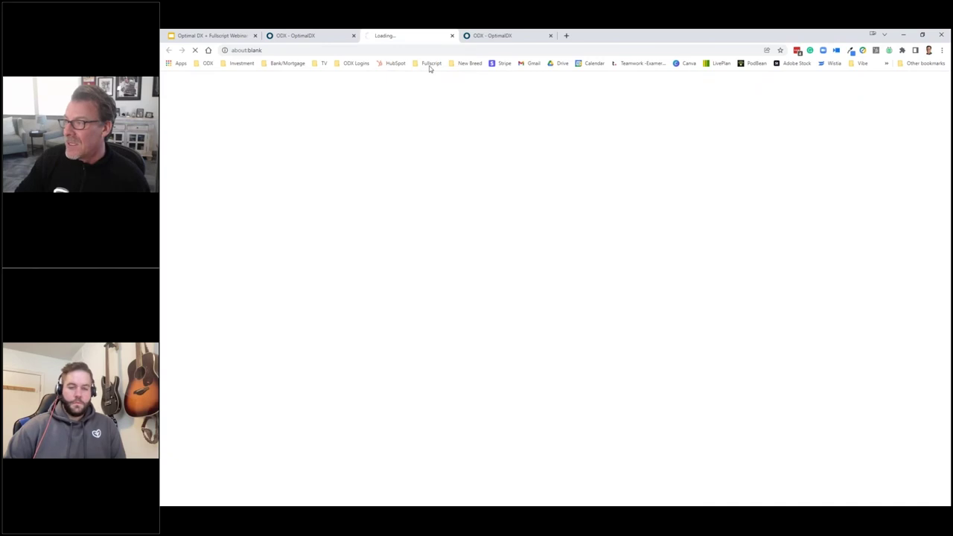
left_click(450, 35)
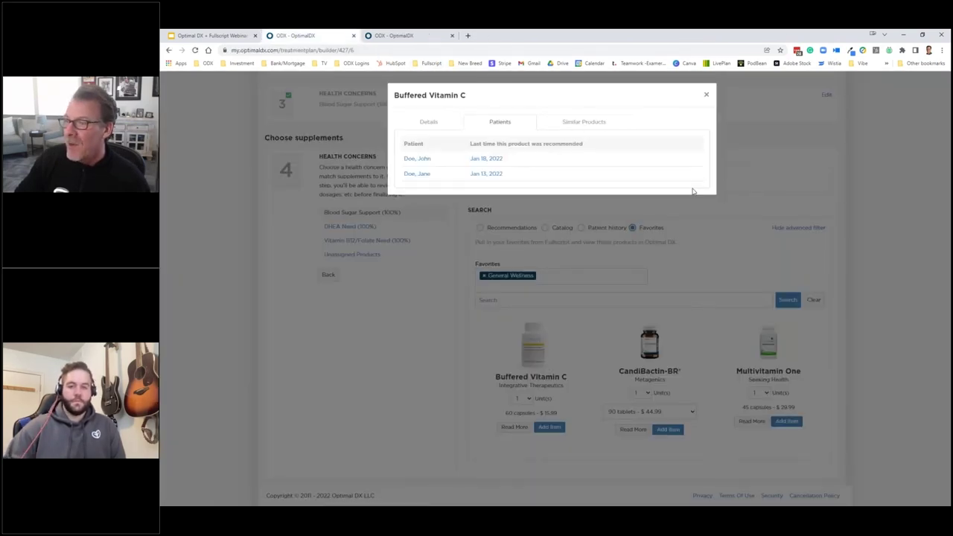
Add one unit of Buffered C Capsules, 180 capsules, to Blood Sugar Support from the products similar to Buffered Vitamin C
left_click(586, 128)
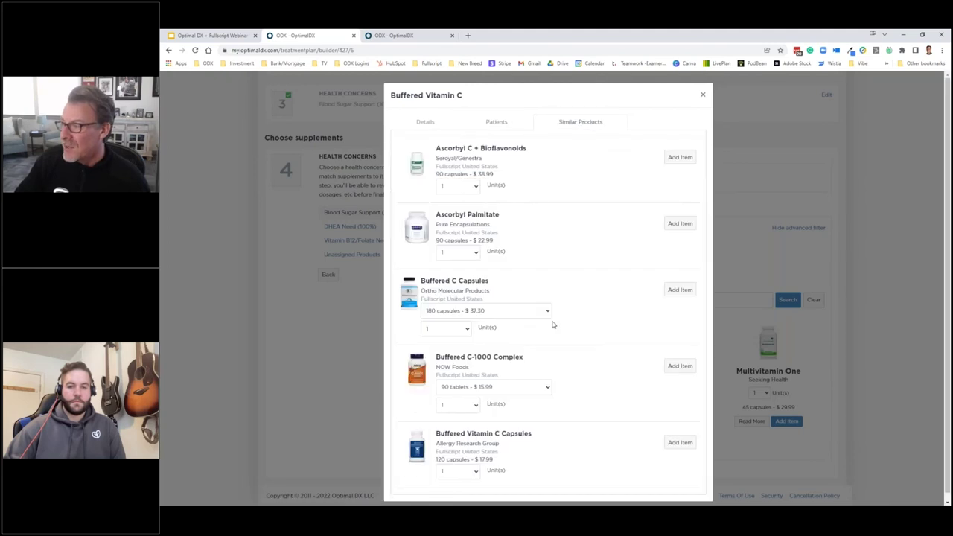
scroll(555, 325, "down", 1)
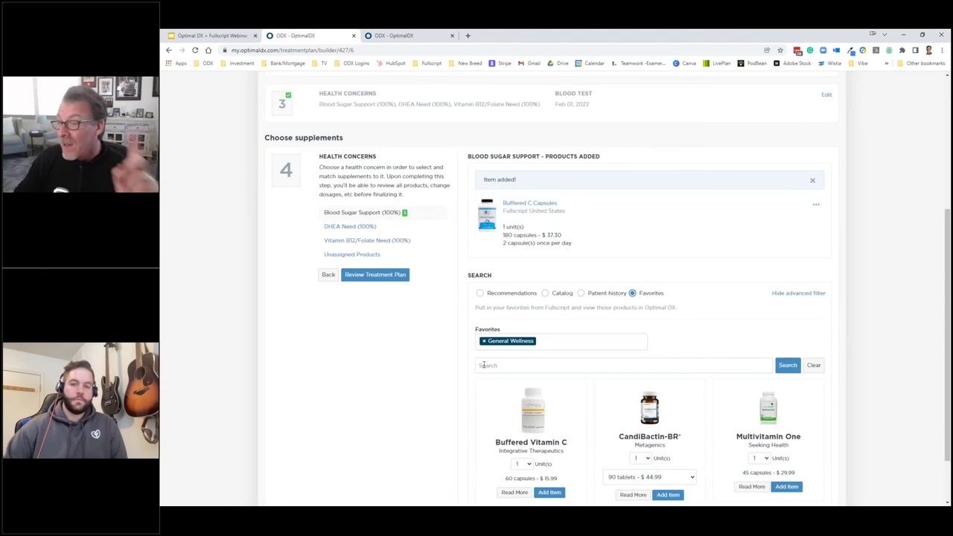
scroll(366, 415, "up", 3)
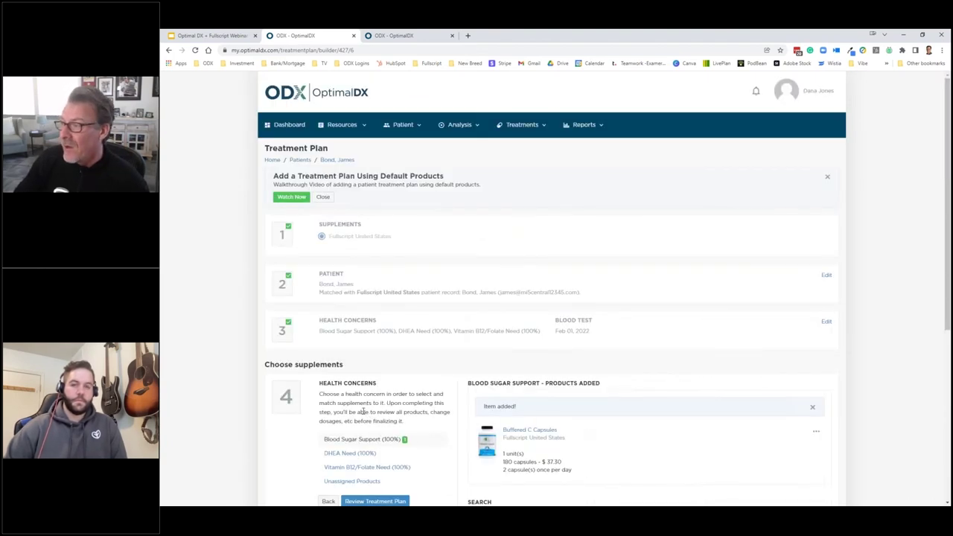